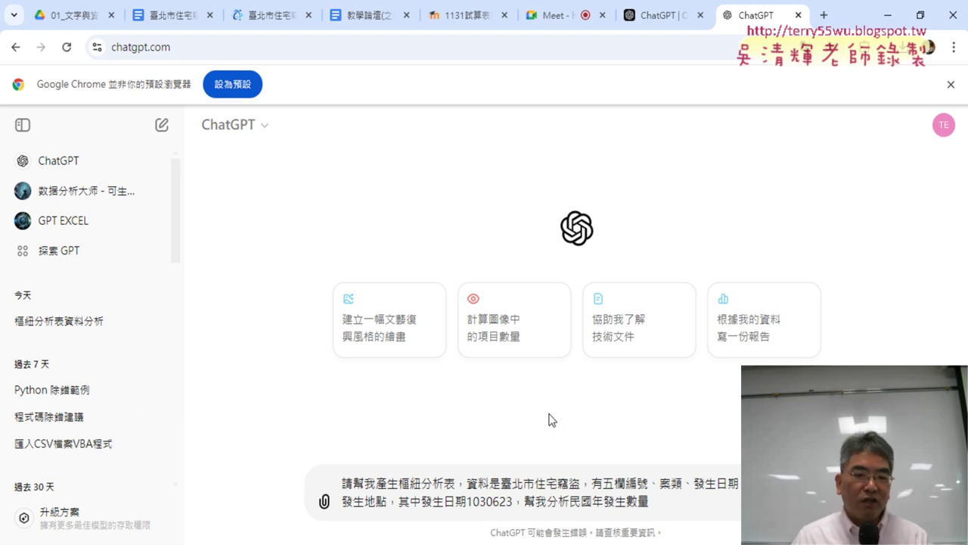
# Step: Check the request's key phrases (產生樞紐分析表, 1030623, 發生數量) and send it to ChatGPT
pyautogui.moveTo(377, 488); pyautogui.dragTo(456, 488)
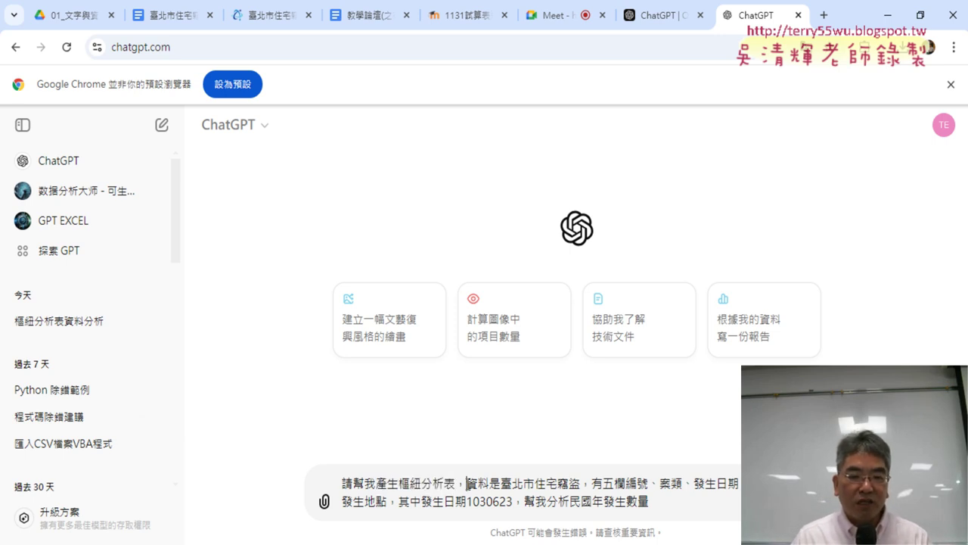
pyautogui.moveTo(466, 483)
pyautogui.mouseDown()
pyautogui.moveTo(740, 484)
pyautogui.moveTo(372, 505)
pyautogui.moveTo(513, 501)
pyautogui.mouseUp()
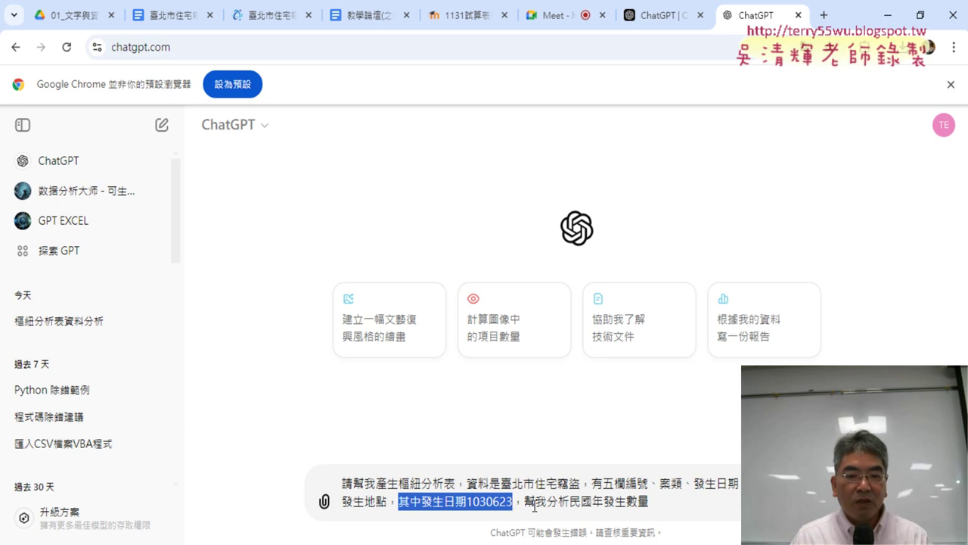
pyautogui.click(537, 503)
pyautogui.moveTo(468, 501); pyautogui.dragTo(513, 501)
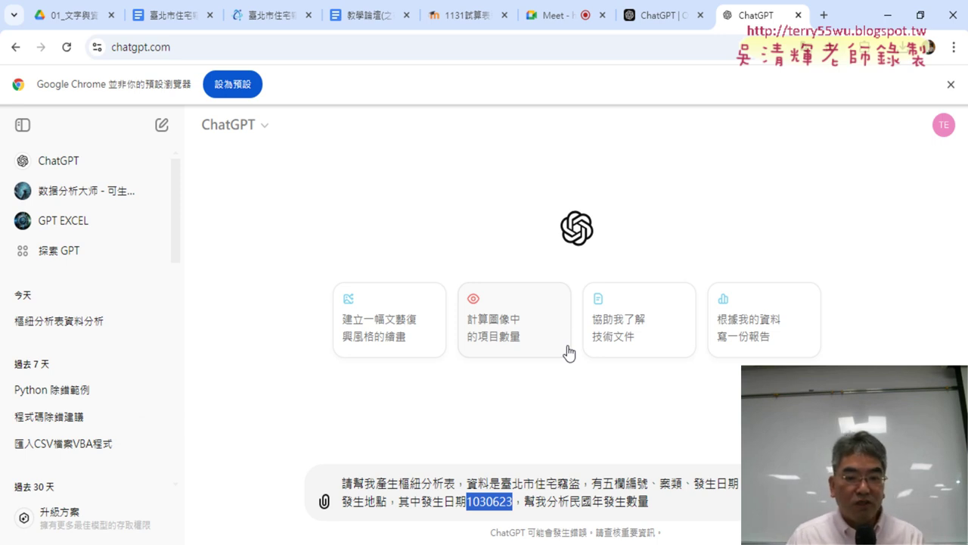
pyautogui.moveTo(603, 501); pyautogui.dragTo(656, 500)
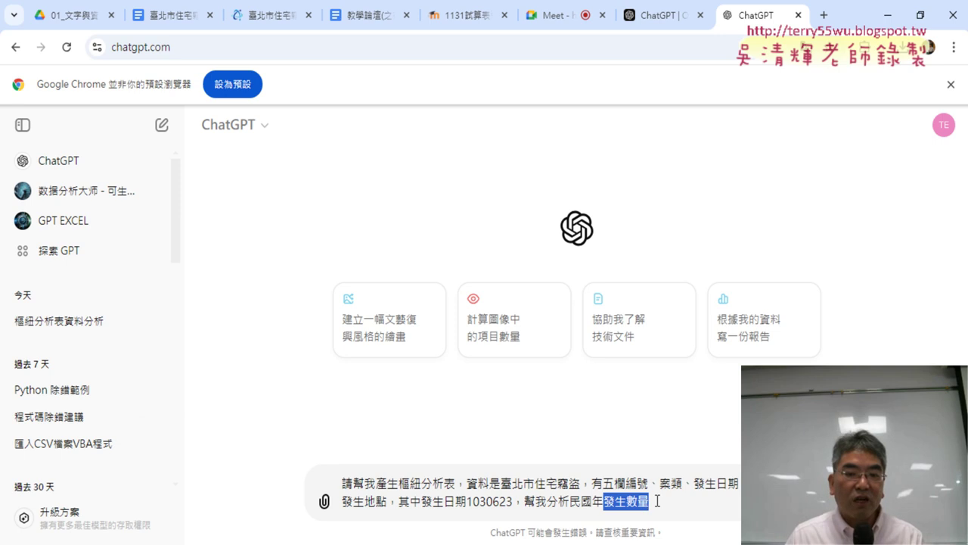
pyautogui.press('Return')
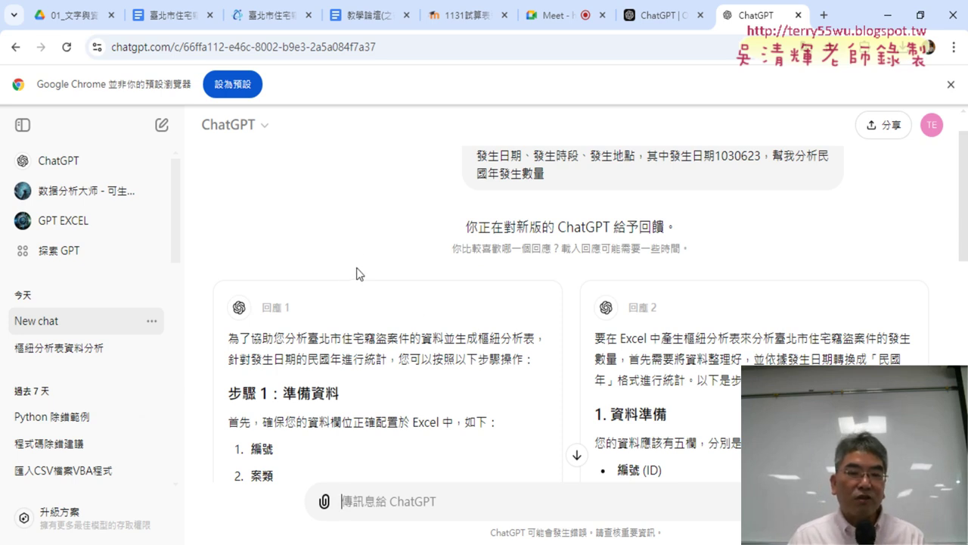
# Step: Read Response 1, highlighting its opening sentence, 臺北市住宅竊盜案 and 民國年
pyautogui.scroll(-1, 360, 232)
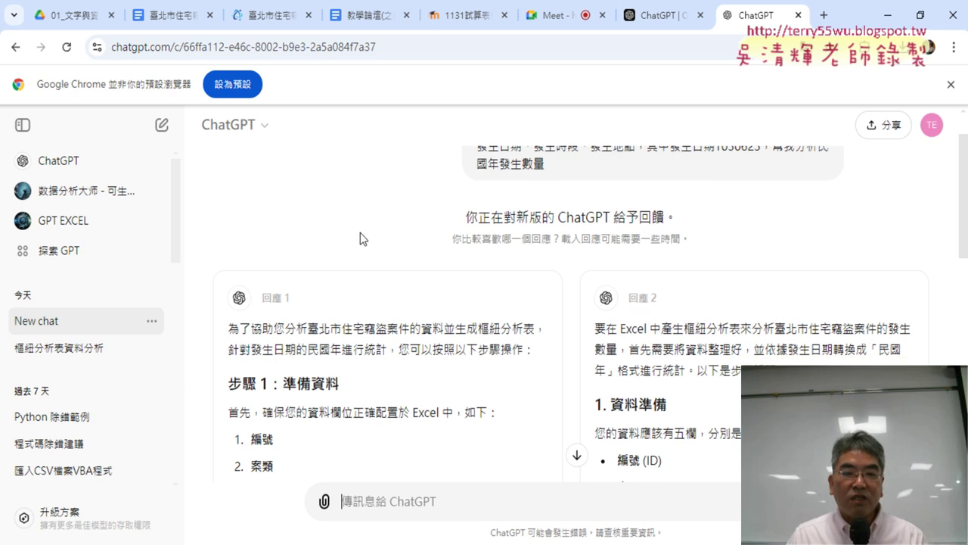
pyautogui.moveTo(230, 262); pyautogui.dragTo(537, 289)
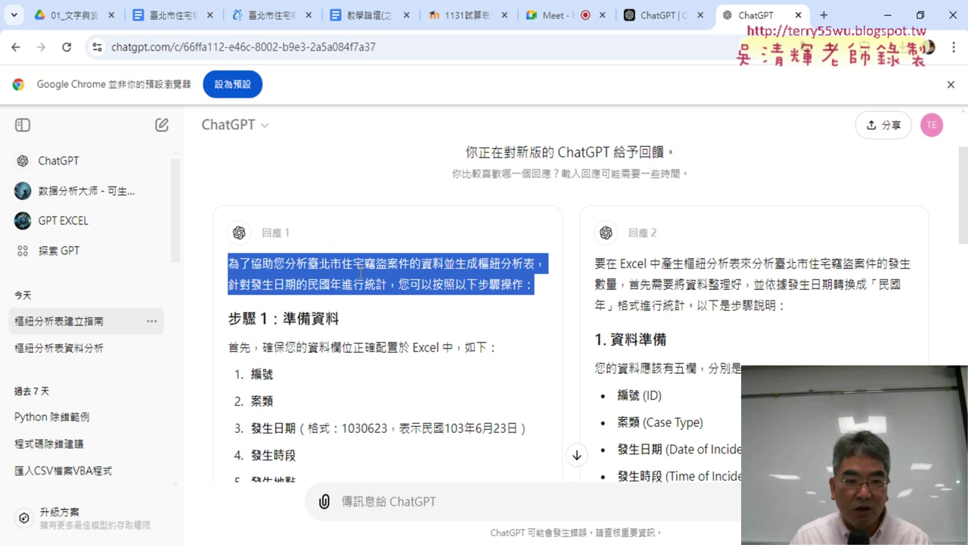
pyautogui.click(307, 264)
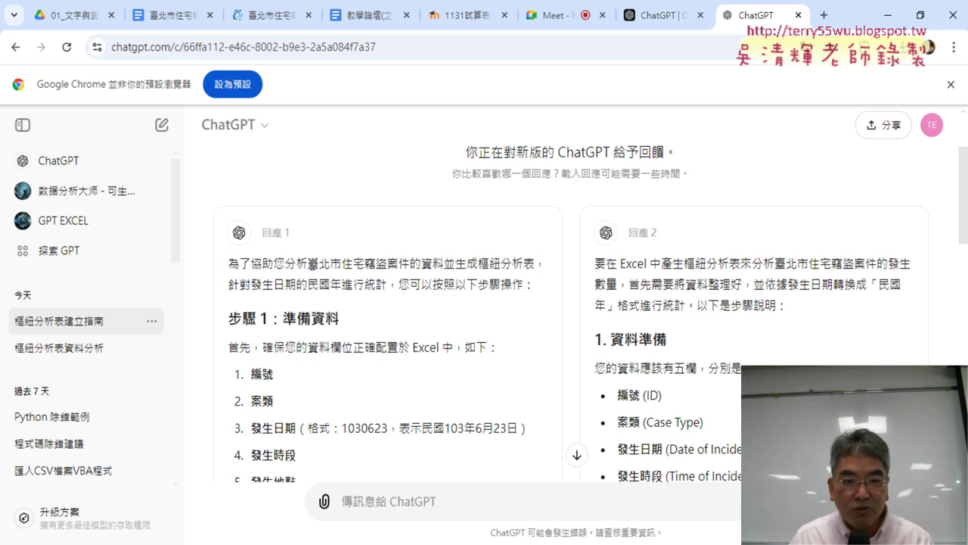
pyautogui.moveTo(307, 265); pyautogui.dragTo(435, 263)
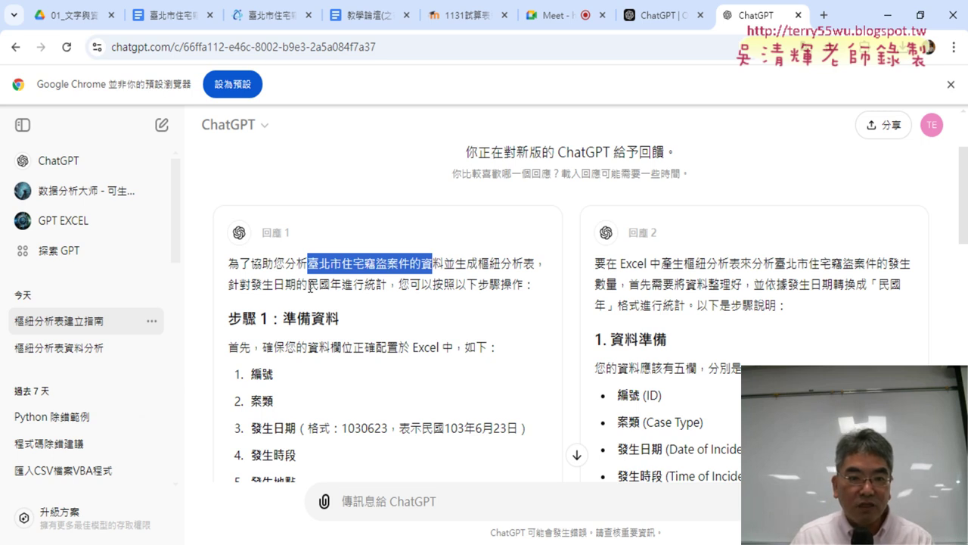
pyautogui.moveTo(308, 284); pyautogui.dragTo(344, 284)
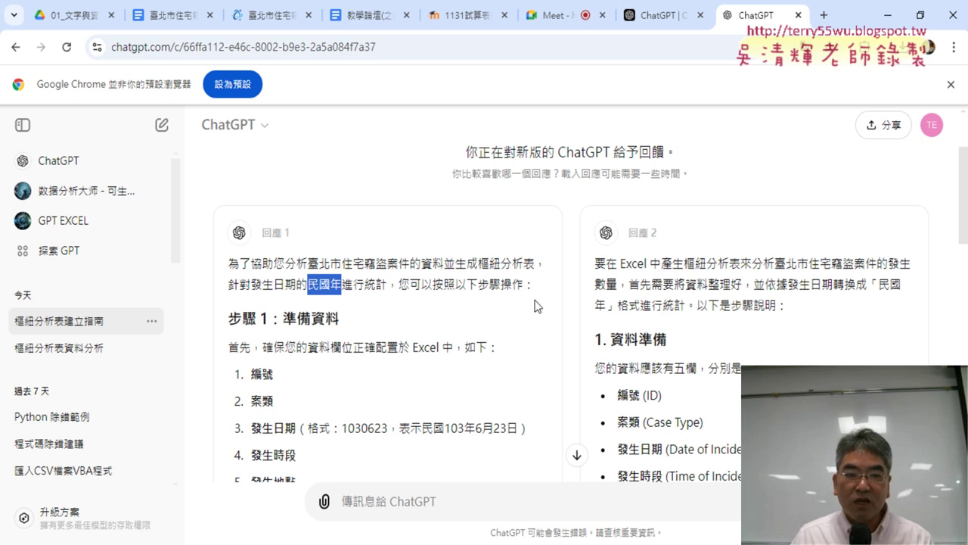
pyautogui.scroll(-1, 535, 306)
# Step: Review 步驟 2, highlighting the 民國年 heading and the =LEFT(C2, 3) formula
pyautogui.scroll(-2, 521, 302)
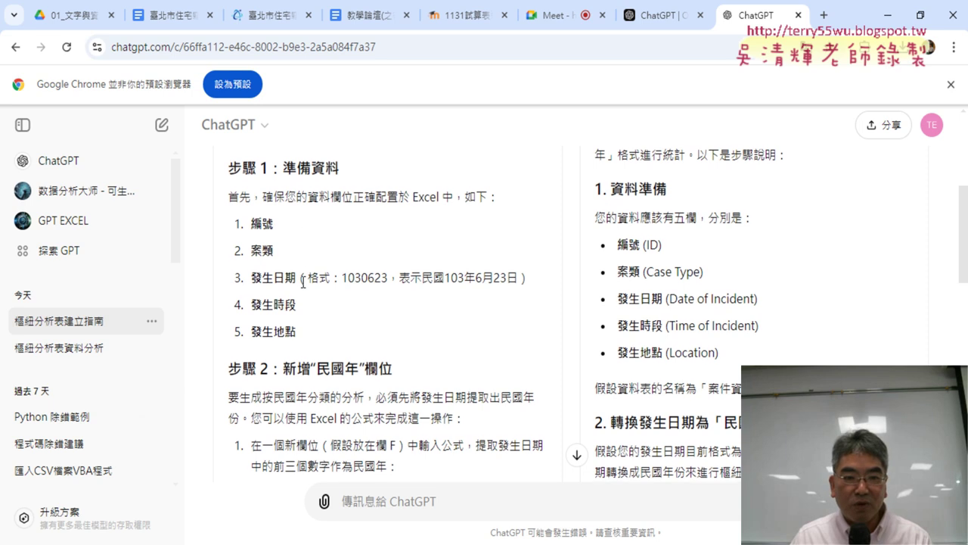
pyautogui.scroll(-1, 303, 280)
pyautogui.moveTo(316, 293); pyautogui.dragTo(360, 293)
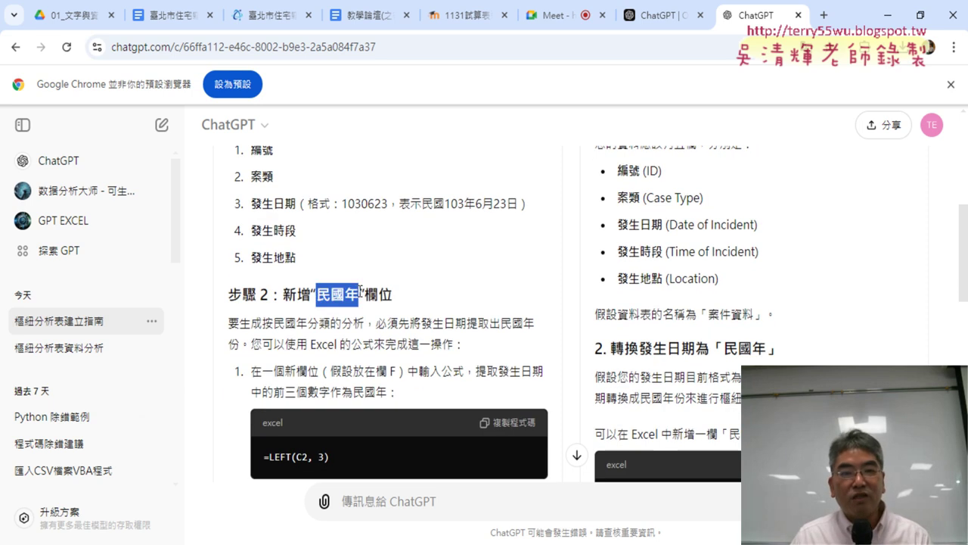
pyautogui.scroll(-4, 469, 285)
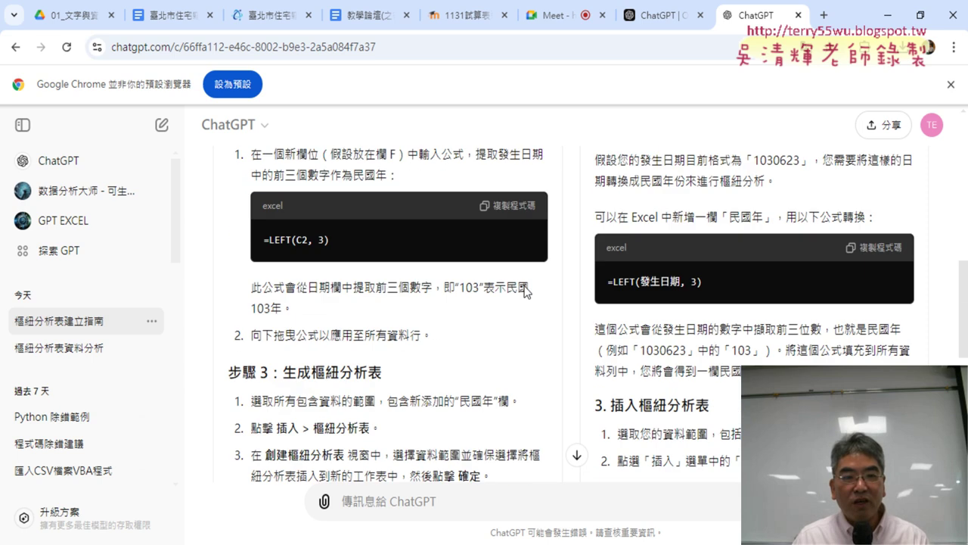
pyautogui.scroll(-1, 386, 280)
pyautogui.scroll(3, 339, 266)
pyautogui.moveTo(332, 307); pyautogui.dragTo(263, 308)
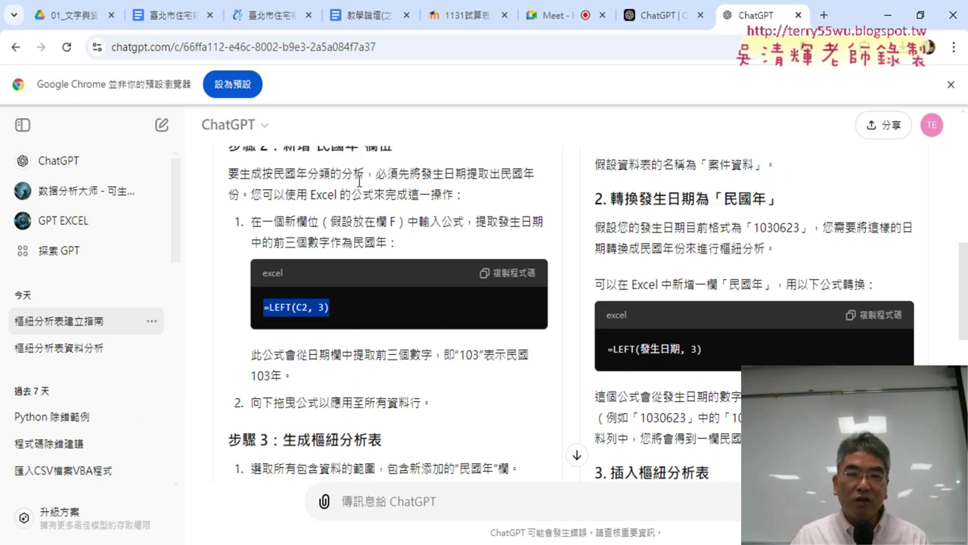
pyautogui.scroll(1, 359, 181)
pyautogui.moveTo(359, 219); pyautogui.dragTo(346, 219)
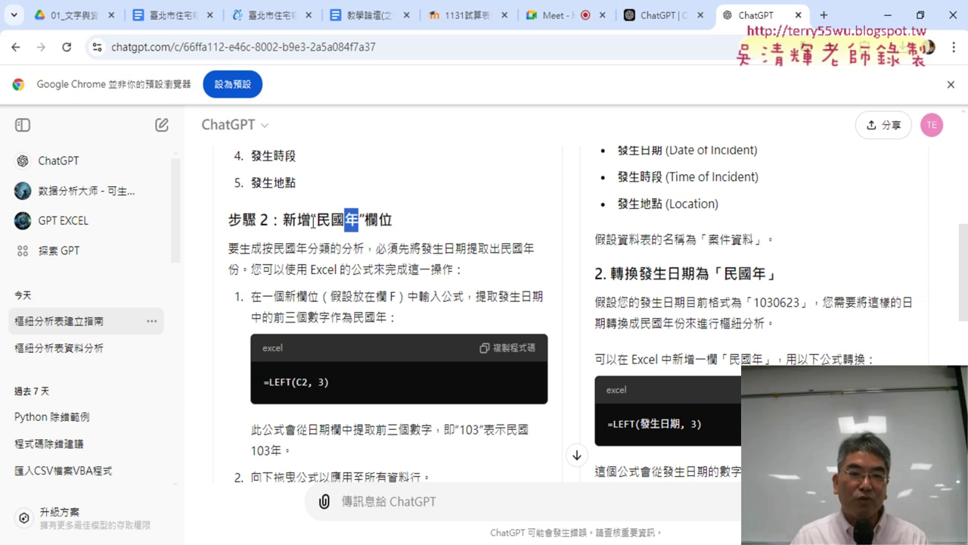
pyautogui.scroll(-2, 356, 226)
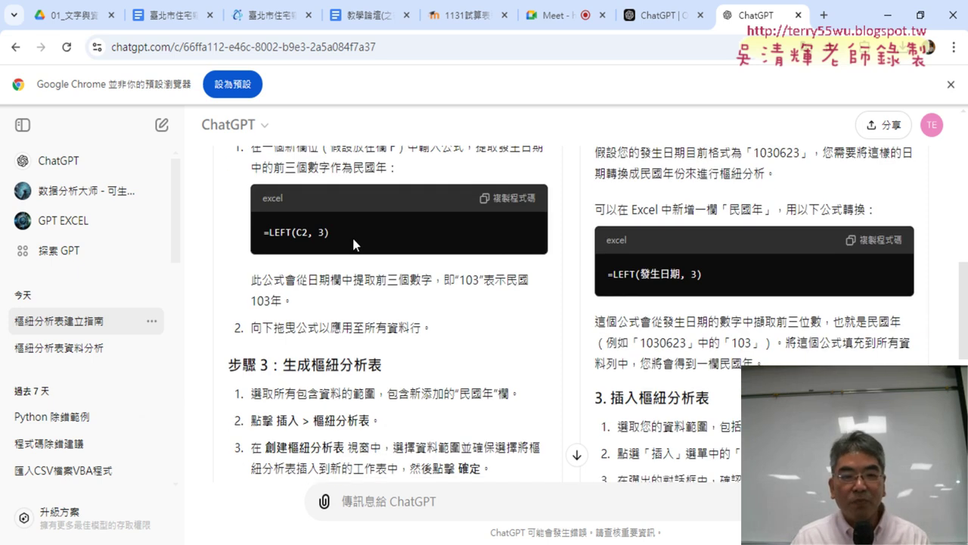
pyautogui.scroll(-2, 354, 235)
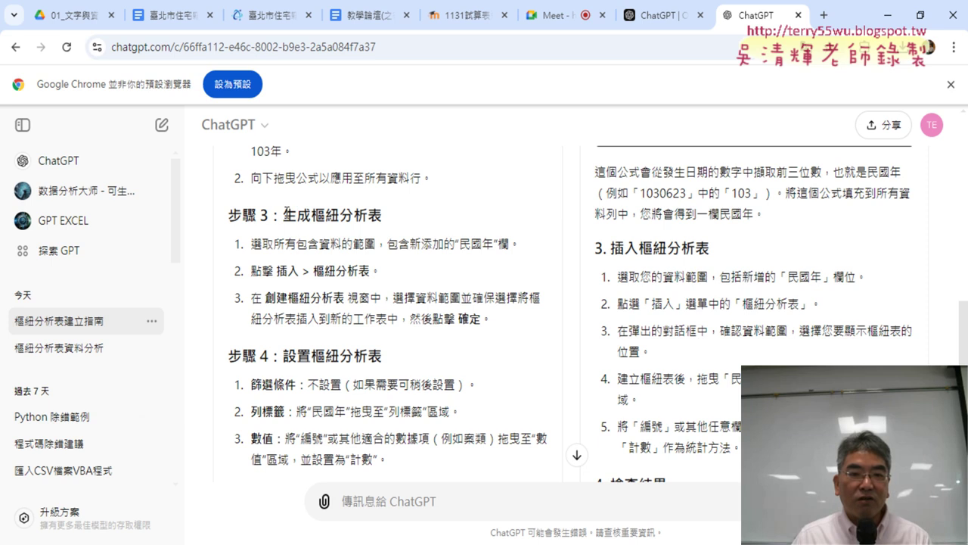
# Step: Review 步驟 3's 插入 > 樞紐分析表 instructions and the closing 自動化處理 note
pyautogui.moveTo(285, 215); pyautogui.dragTo(393, 218)
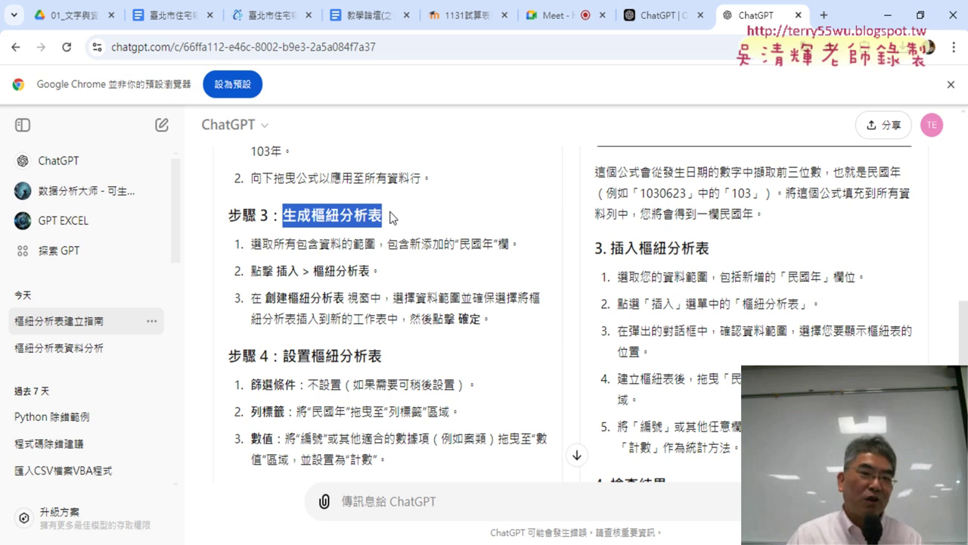
pyautogui.moveTo(274, 270); pyautogui.dragTo(384, 274)
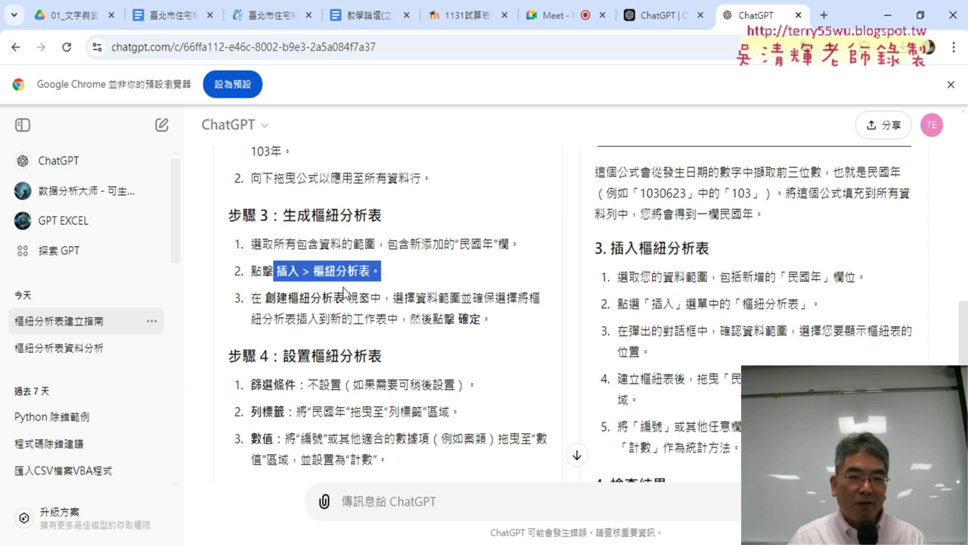
pyautogui.moveTo(265, 298); pyautogui.dragTo(369, 299)
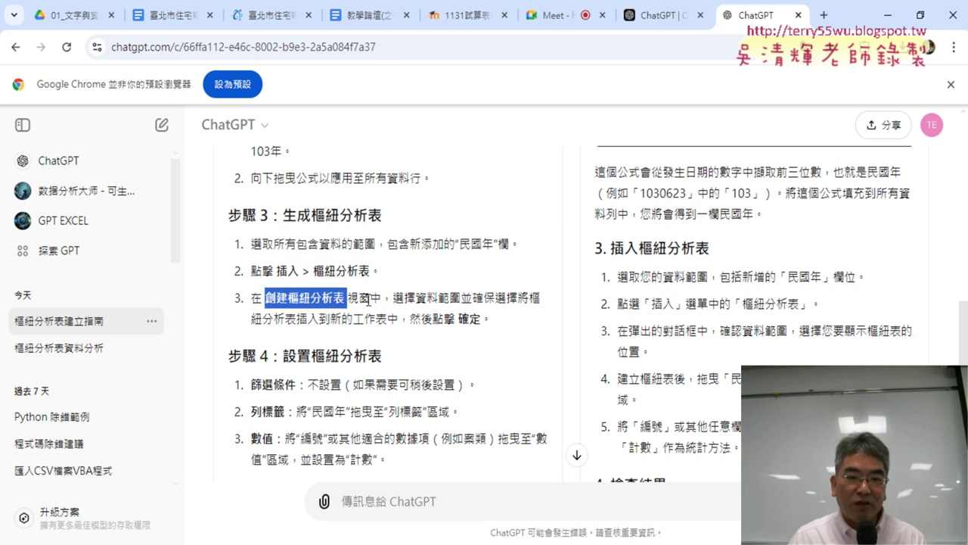
pyautogui.scroll(-1, 494, 304)
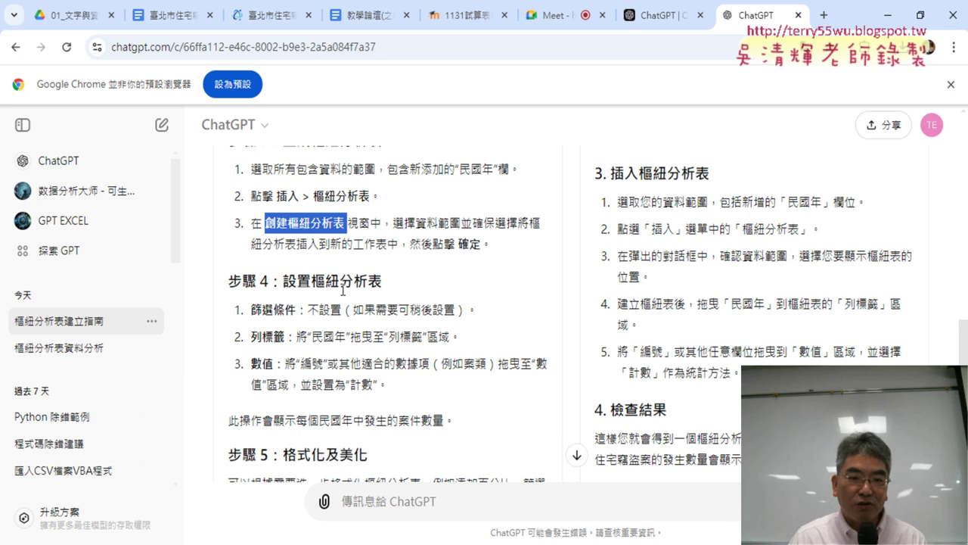
pyautogui.scroll(-1, 354, 251)
pyautogui.scroll(-2, 370, 314)
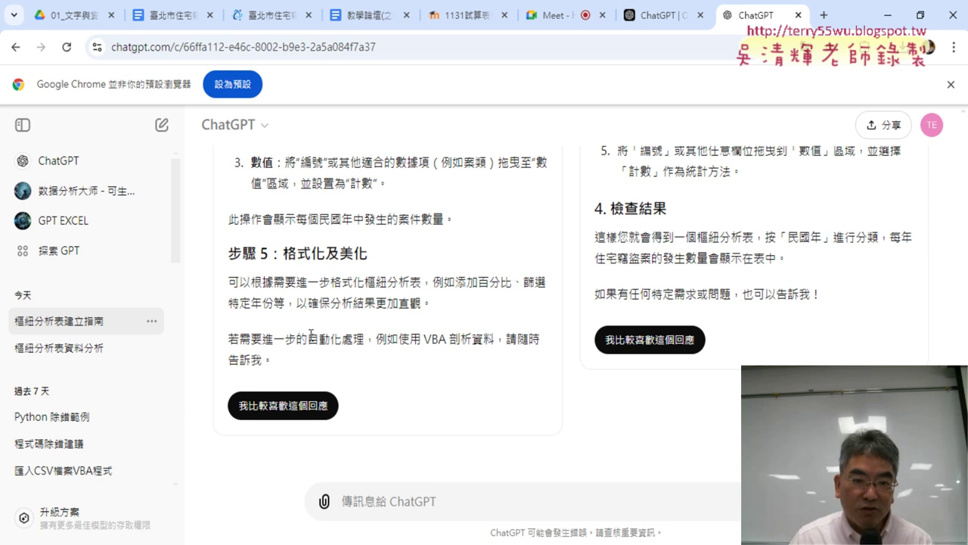
pyautogui.moveTo(307, 338); pyautogui.dragTo(376, 339)
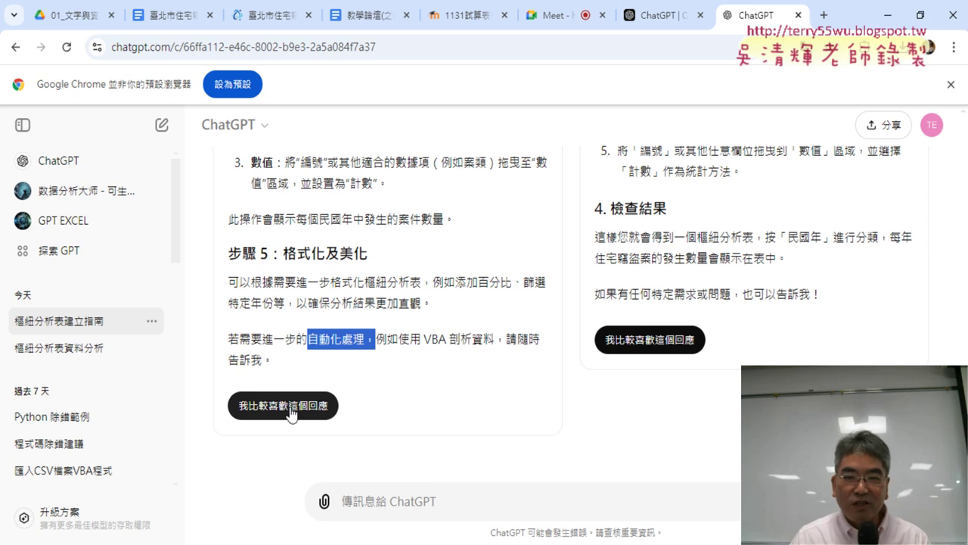
pyautogui.scroll(1, 579, 341)
pyautogui.scroll(1, 577, 341)
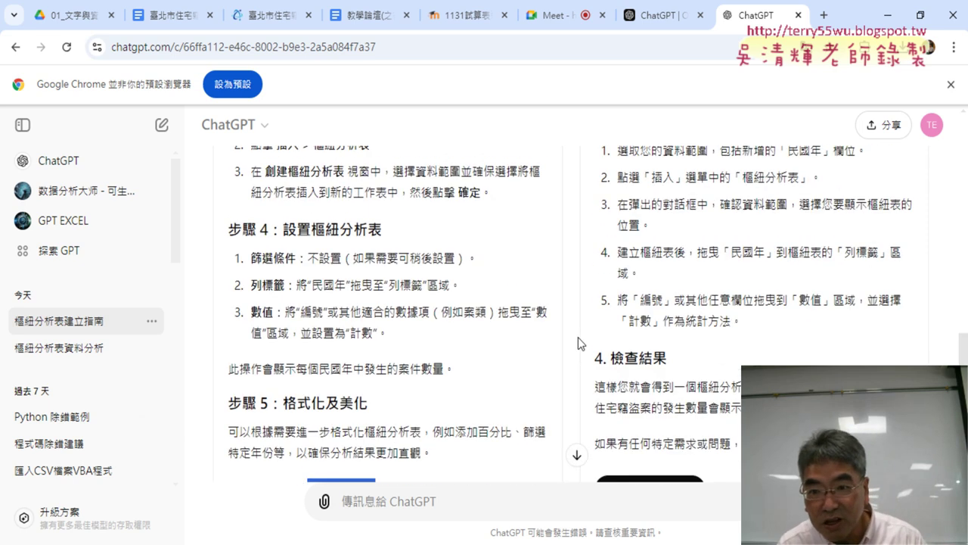
pyautogui.scroll(1, 577, 342)
pyautogui.scroll(1, 578, 342)
pyautogui.scroll(1, 580, 344)
pyautogui.scroll(1, 578, 342)
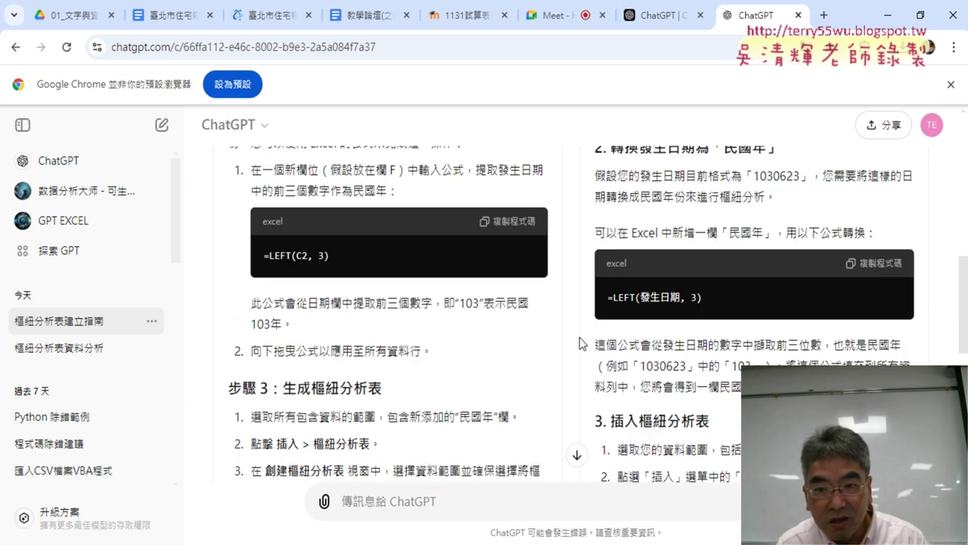
pyautogui.scroll(1, 579, 343)
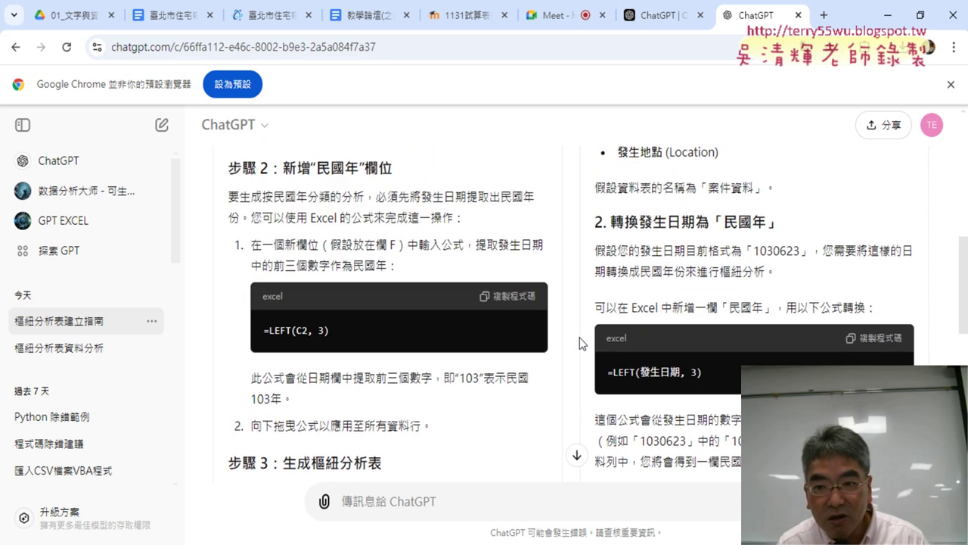
pyautogui.scroll(-5, 579, 342)
pyautogui.scroll(-5, 453, 363)
# Step: Mark the first response as preferred and minimize the ChatGPT browser window
pyautogui.click(277, 406)
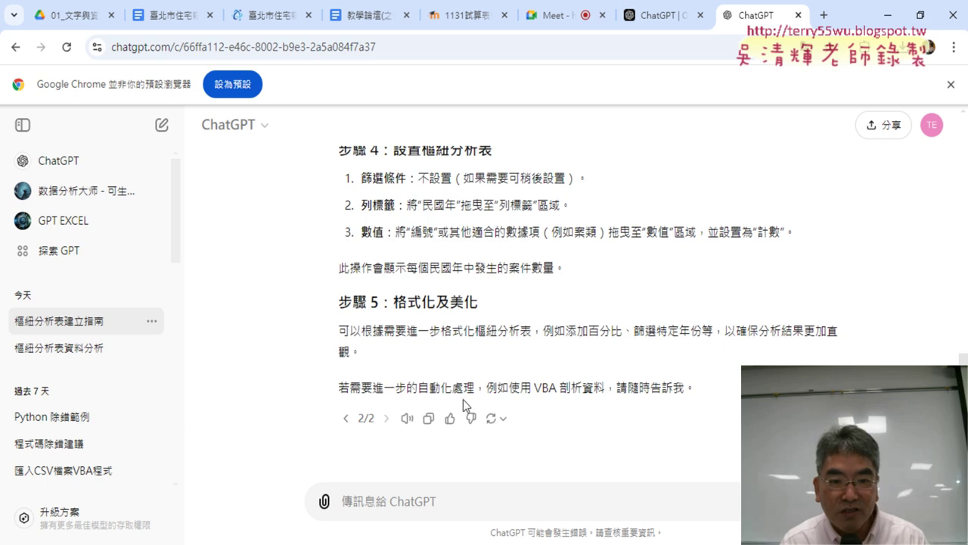
pyautogui.scroll(2, 463, 401)
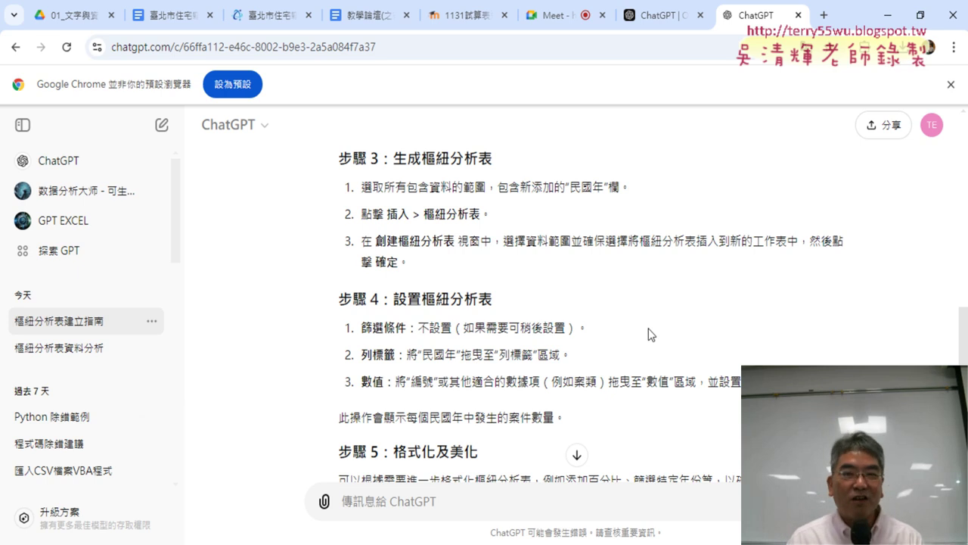
pyautogui.click(887, 15)
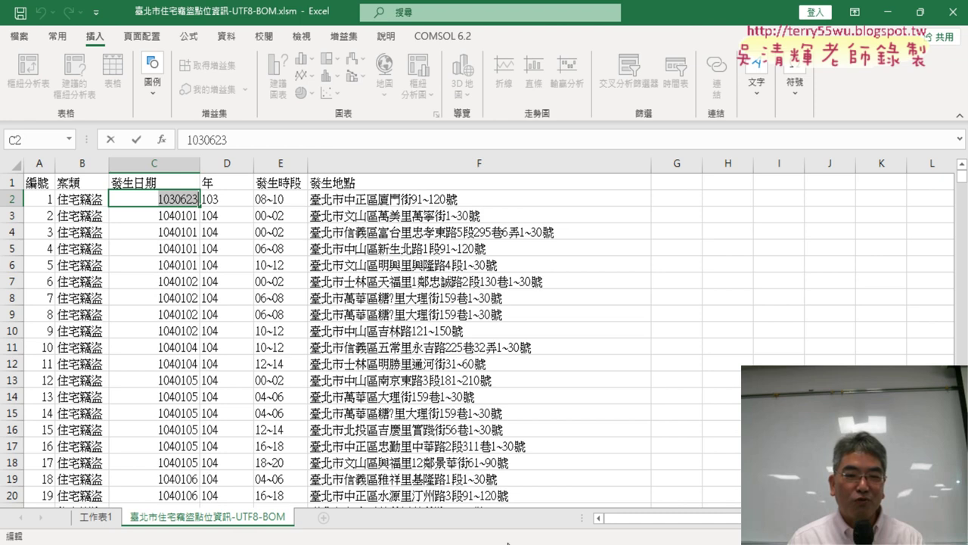
pyautogui.click(105, 516)
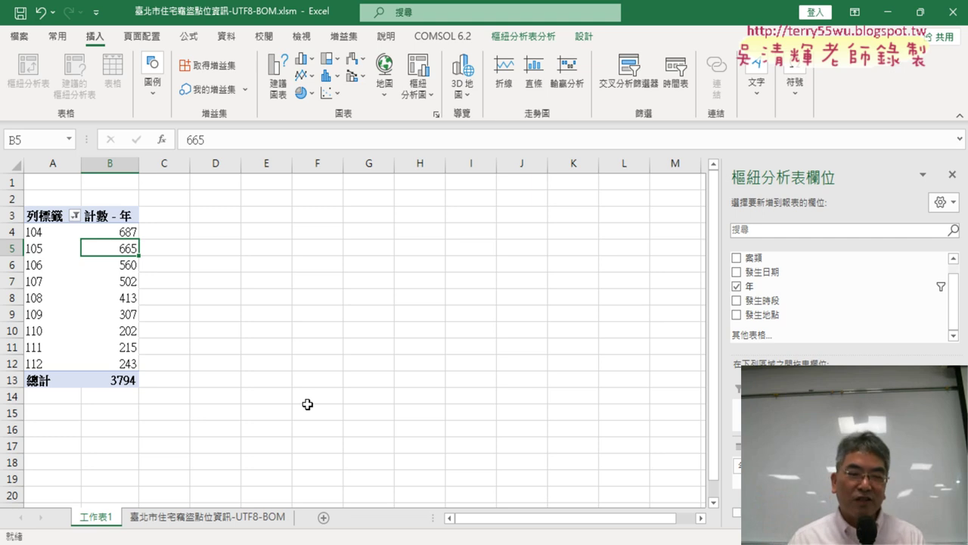
pyautogui.click(235, 517)
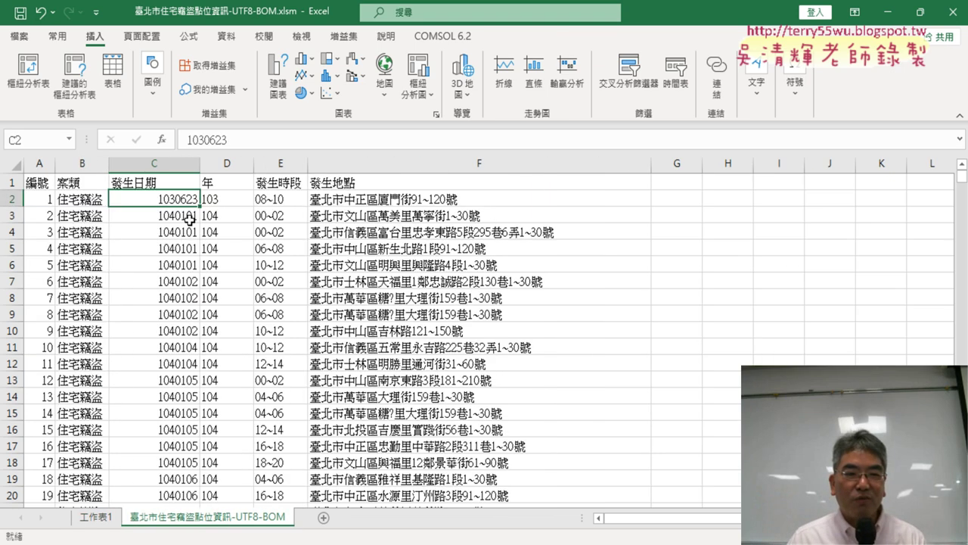
pyautogui.click(229, 165)
pyautogui.moveTo(229, 165); pyautogui.dragTo(239, 164)
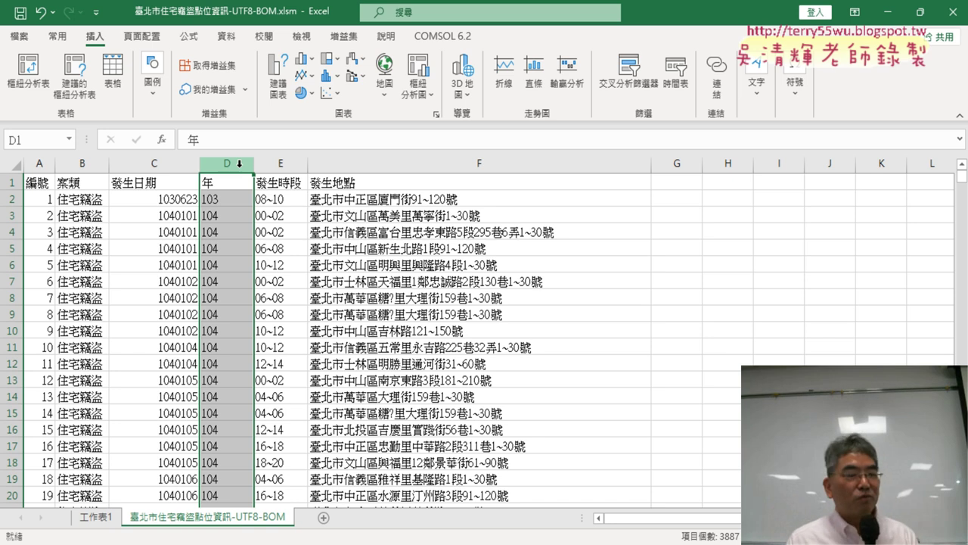
# Step: Select the 發生日期 and 年 columns, then go to the 工作表1 pivot-table sheet
pyautogui.click(148, 164)
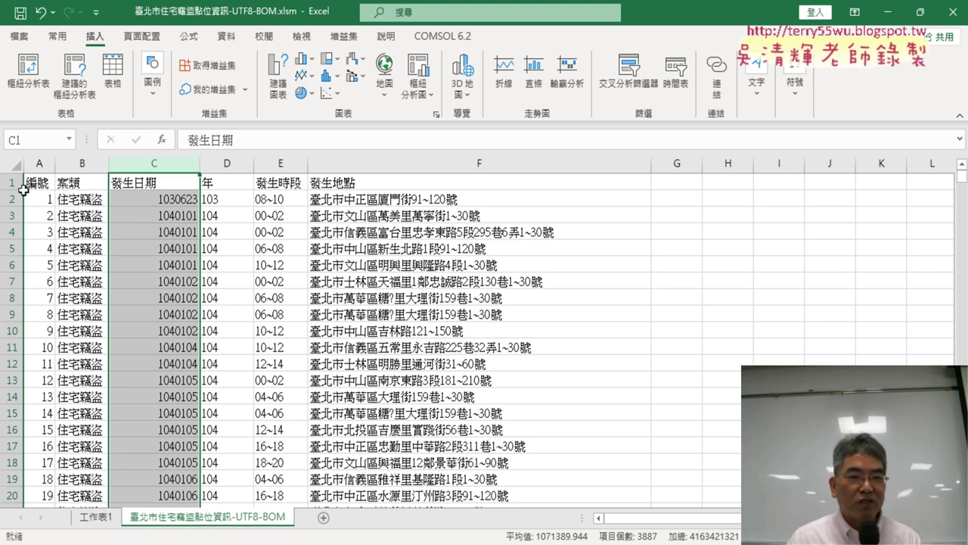
pyautogui.click(226, 163)
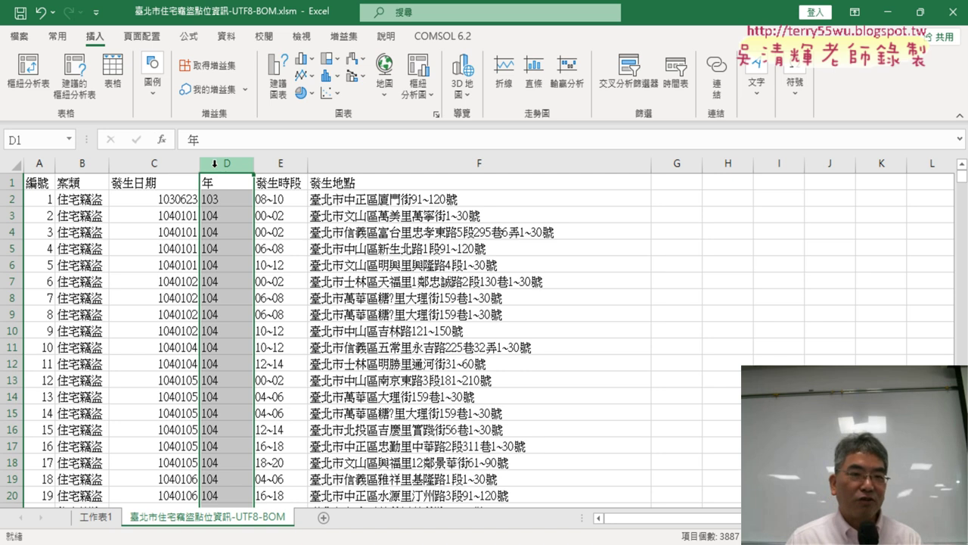
pyautogui.click(100, 519)
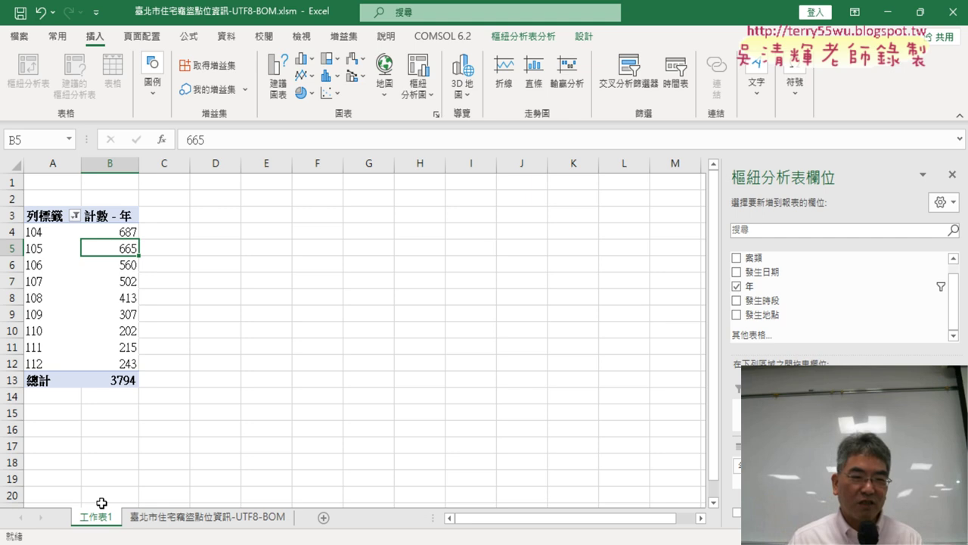
# Step: Select a count cell in the pivot table and show the 樞紐分析表分析 ribbon
pyautogui.click(206, 447)
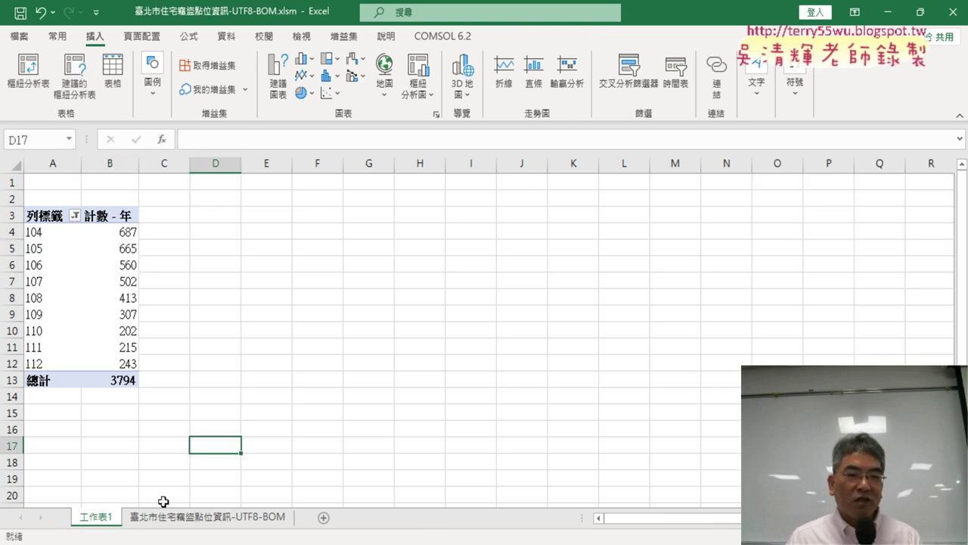
pyautogui.click(106, 295)
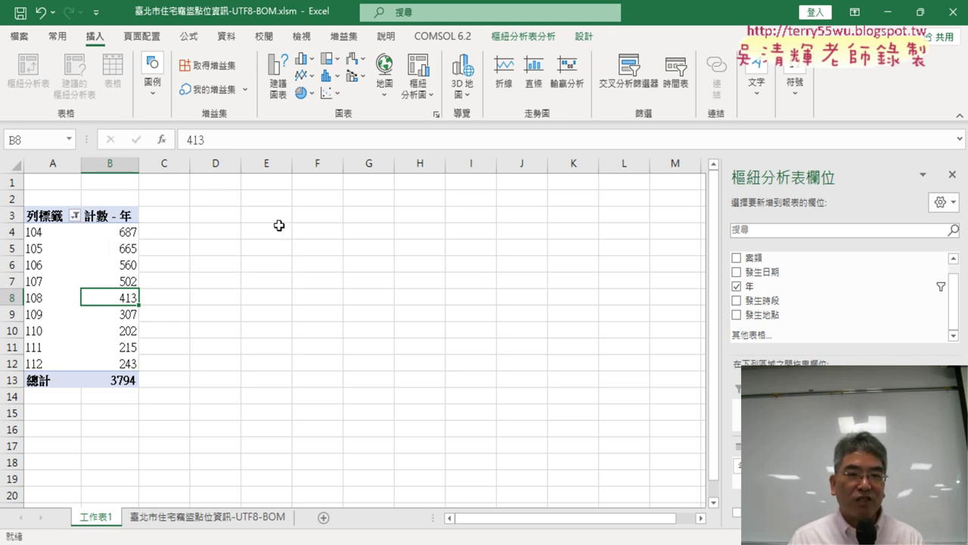
pyautogui.click(513, 38)
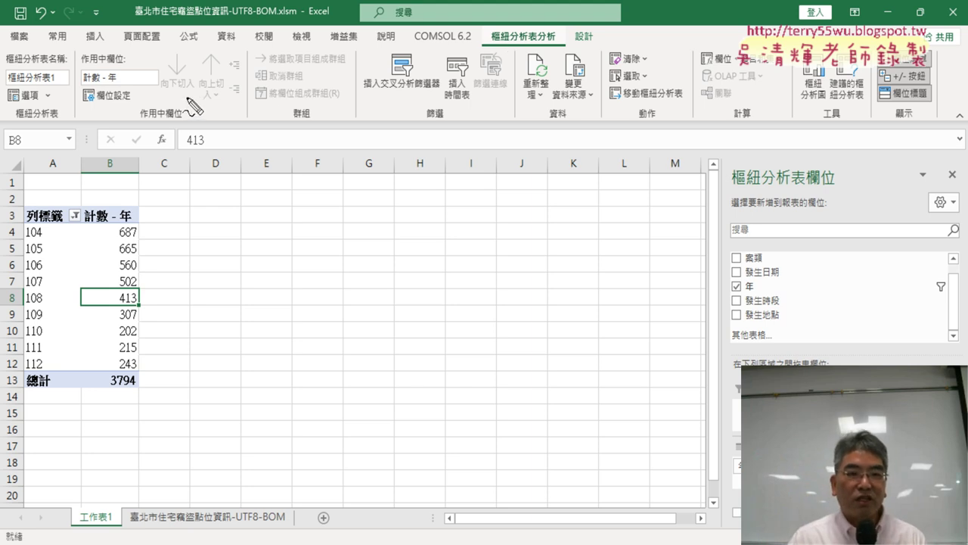
pyautogui.moveTo(563, 51); pyautogui.dragTo(570, 49)
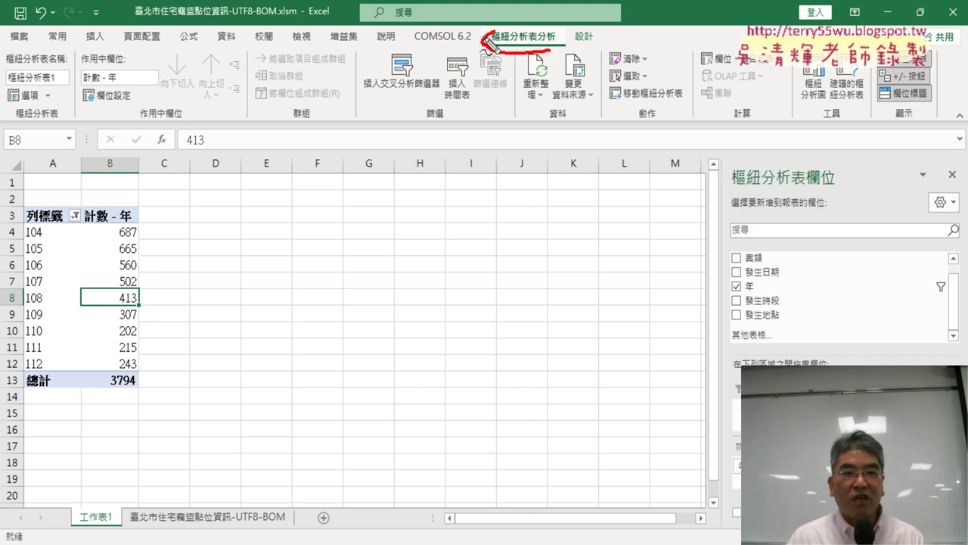
pyautogui.moveTo(515, 133)
pyautogui.mouseDown()
pyautogui.moveTo(517, 58)
pyautogui.moveTo(530, 66)
pyautogui.mouseUp()
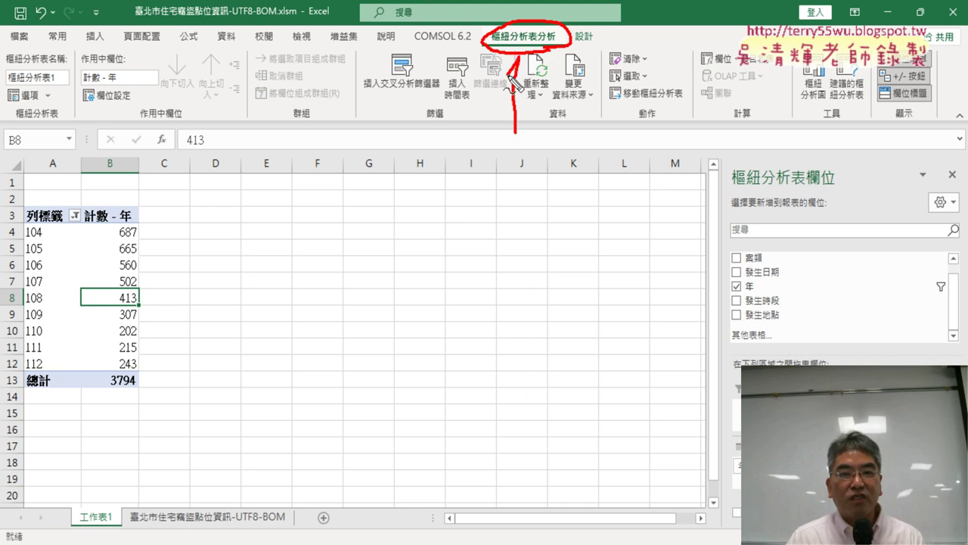
pyautogui.moveTo(816, 106); pyautogui.dragTo(831, 114)
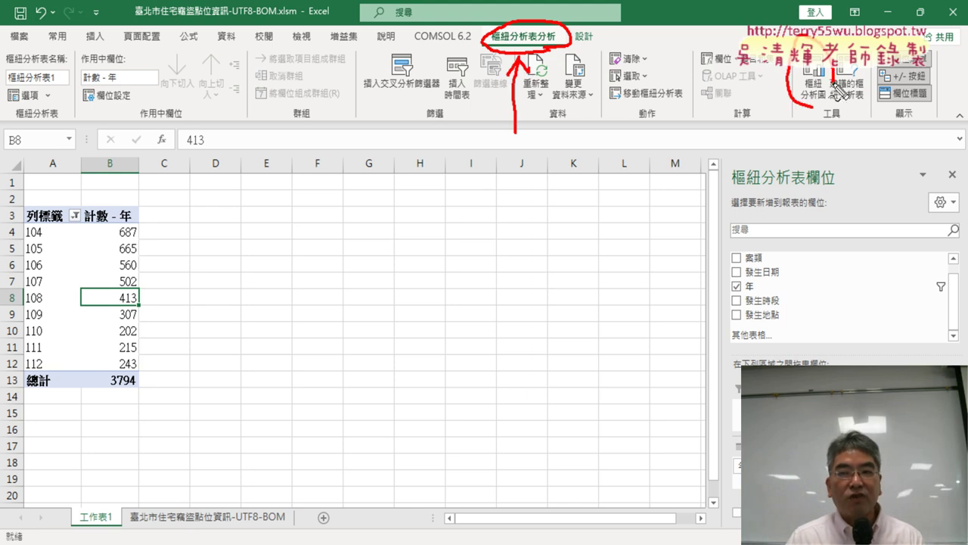
pyautogui.moveTo(824, 212)
pyautogui.mouseDown()
pyautogui.moveTo(816, 115)
pyautogui.moveTo(832, 144)
pyautogui.mouseUp()
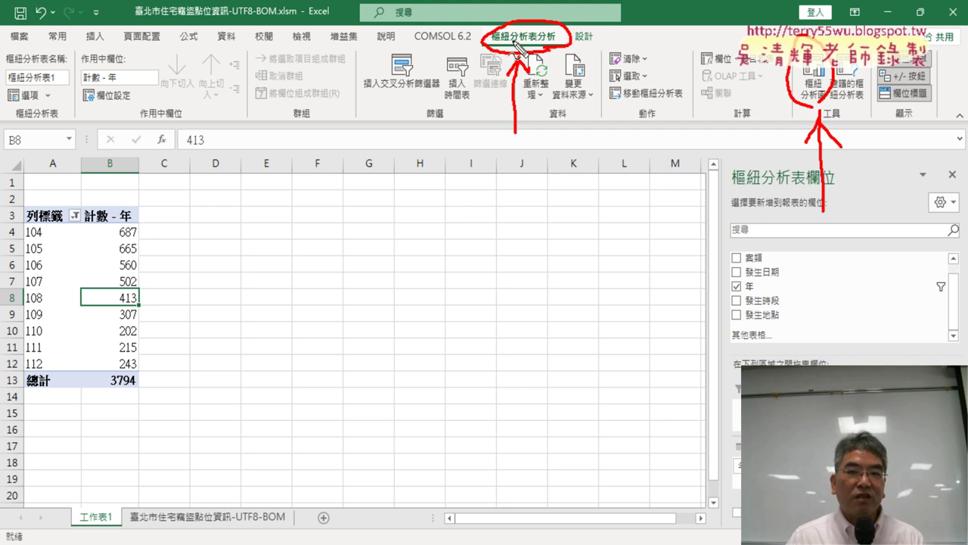
pyautogui.moveTo(488, 8); pyautogui.dragTo(484, 24)
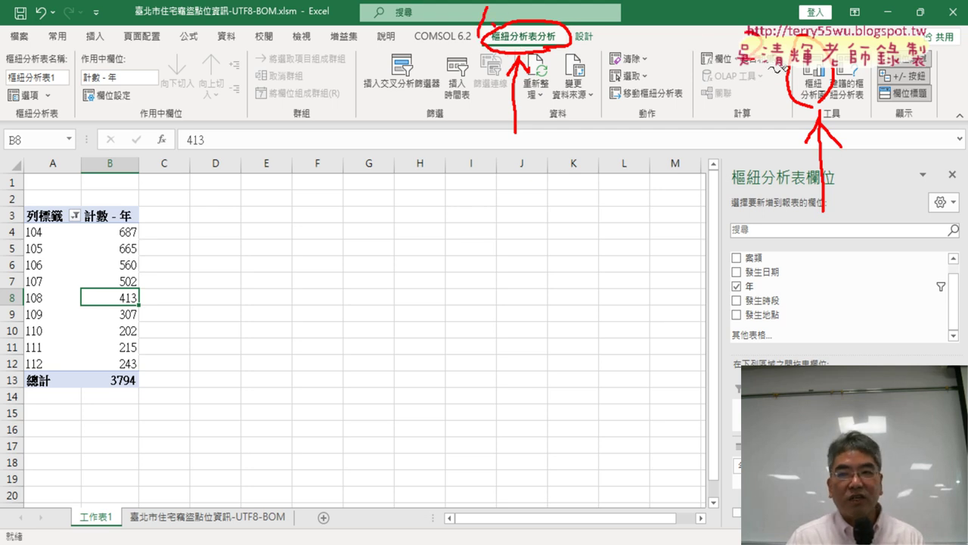
pyautogui.press('Escape')
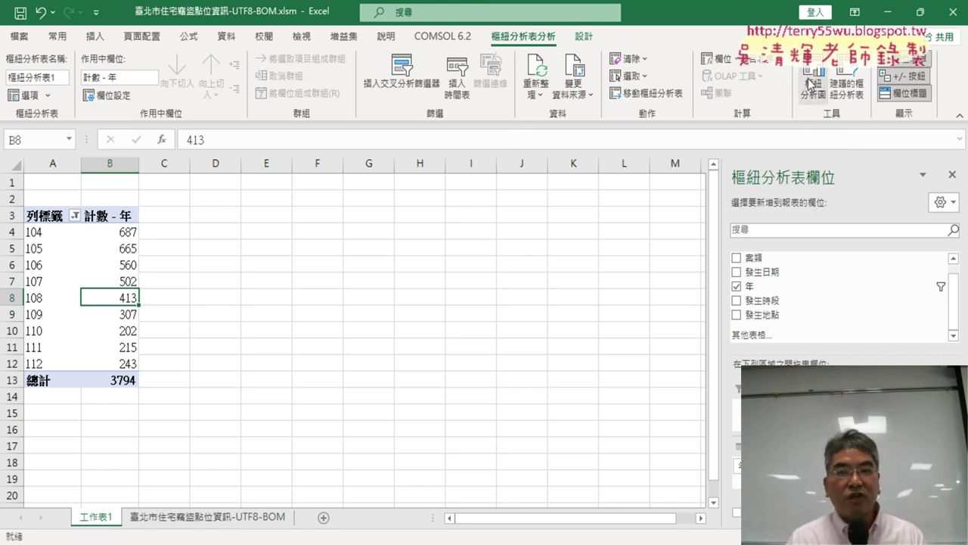
# Step: Insert a 樞紐分析圖 of type 含有資料標記的折線圖 (line with data markers)
pyautogui.click(810, 83)
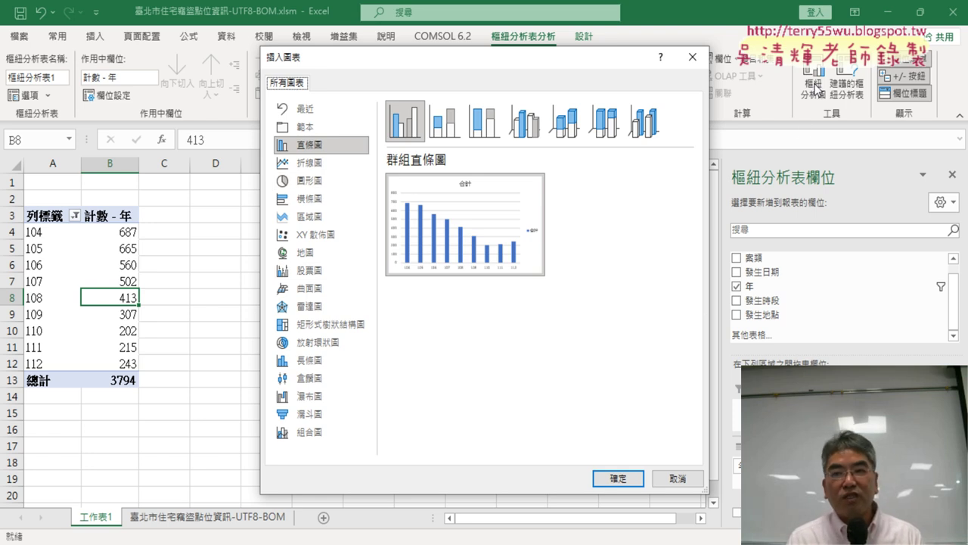
pyautogui.click(316, 167)
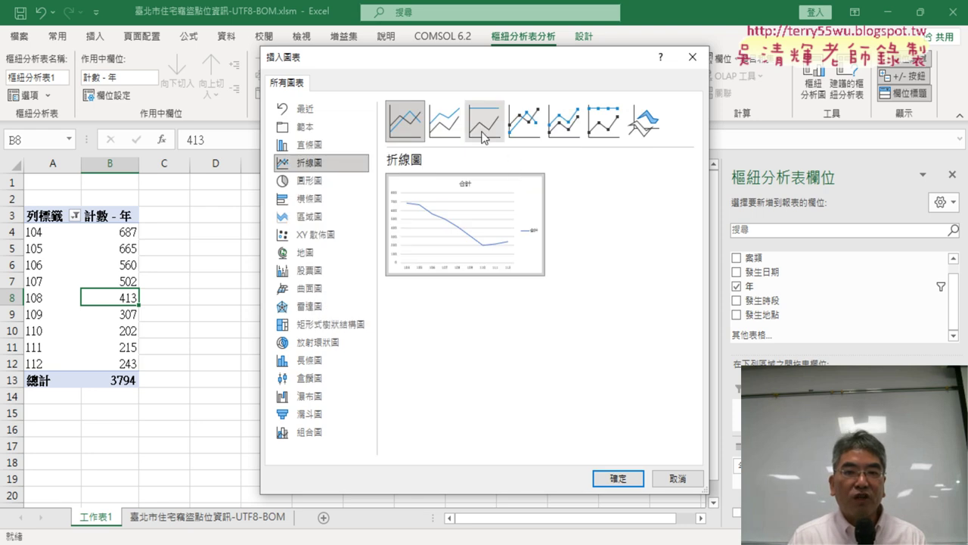
pyautogui.click(443, 131)
pyautogui.moveTo(464, 224)
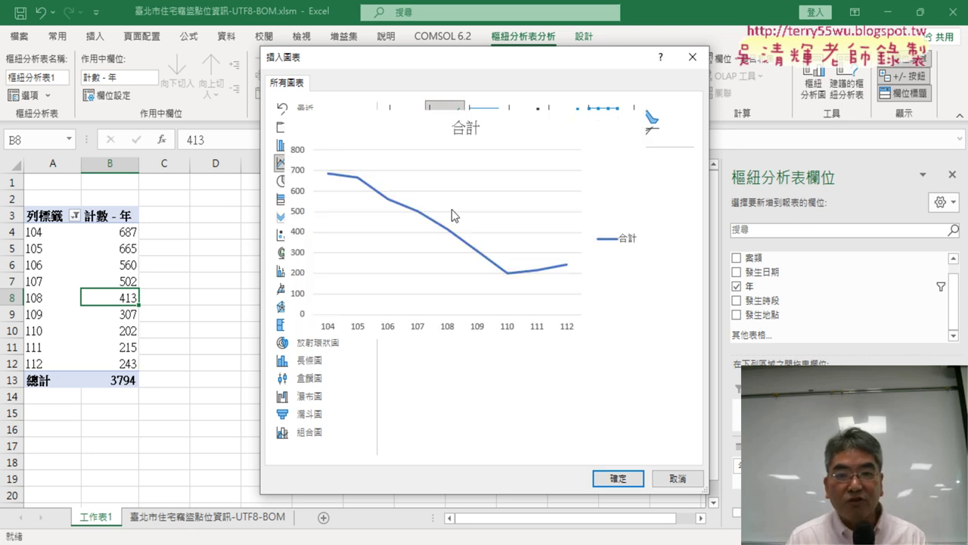
pyautogui.click(413, 123)
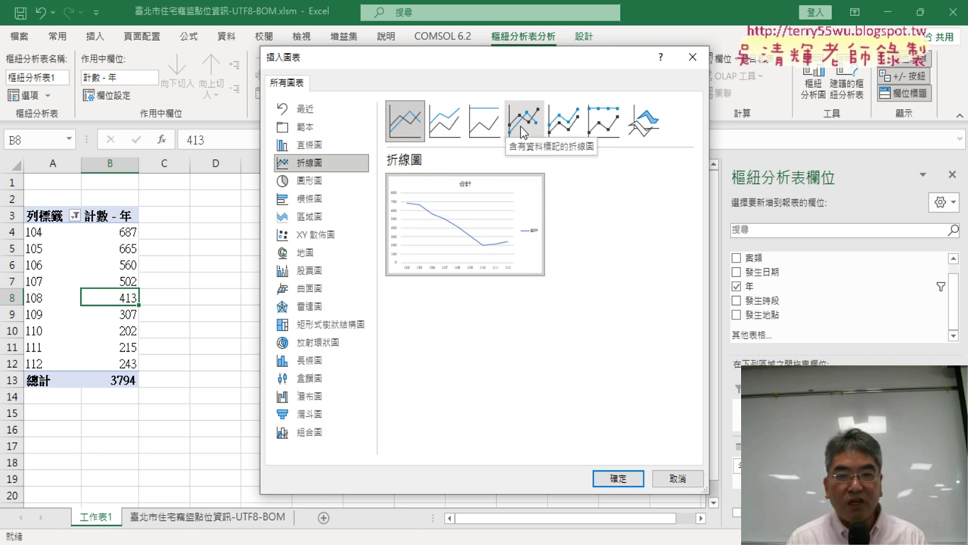
pyautogui.click(521, 132)
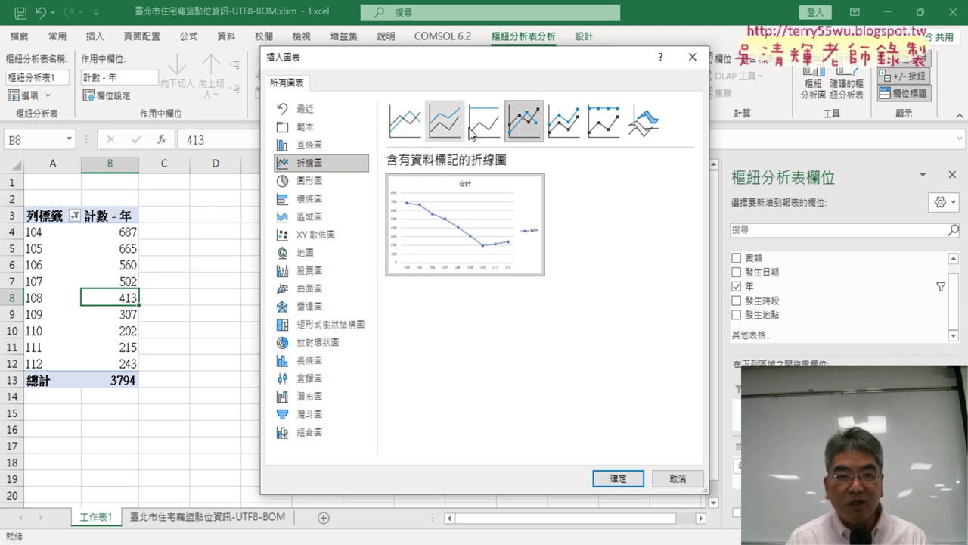
pyautogui.click(412, 133)
pyautogui.click(528, 130)
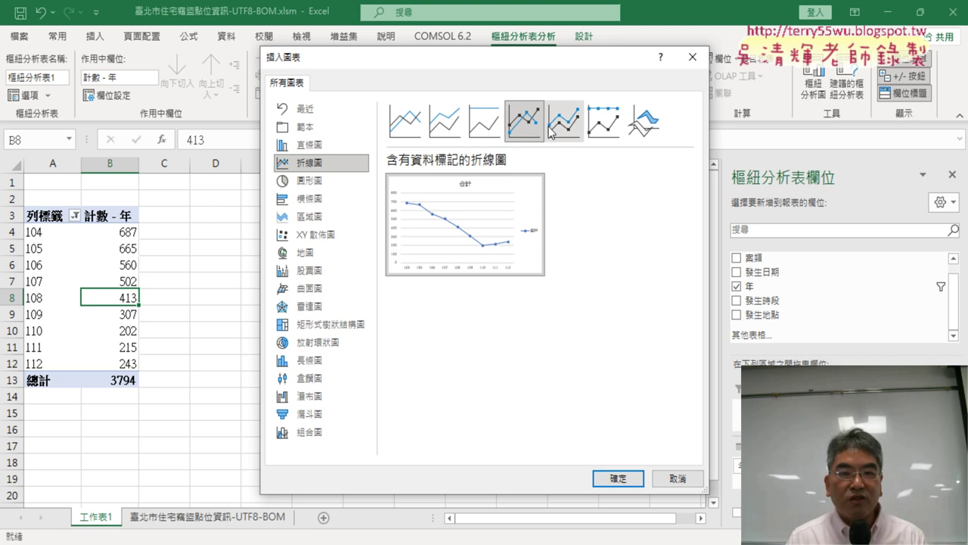
pyautogui.click(620, 478)
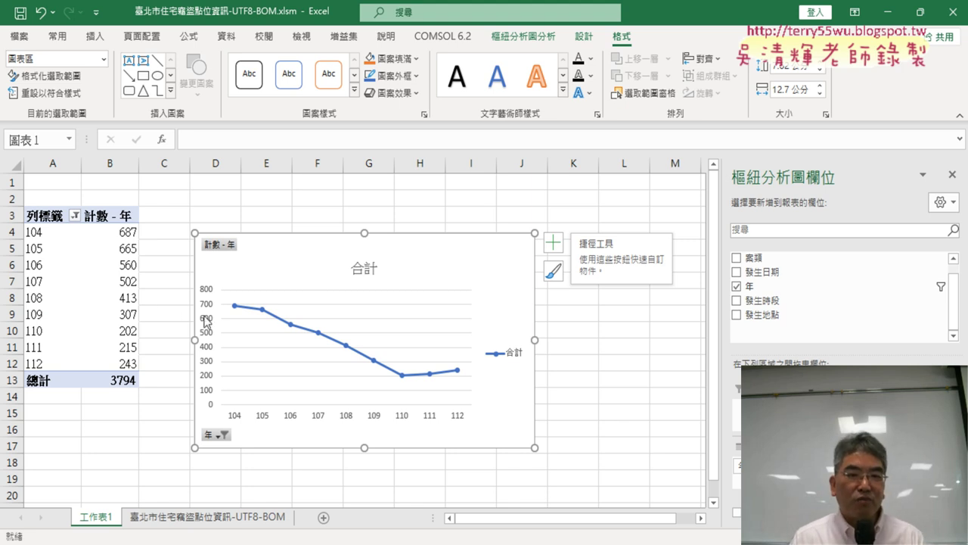
# Step: Stretch the line chart from row 2 out to column L, then select A4:B12
pyautogui.moveTo(193, 229); pyautogui.dragTo(193, 198)
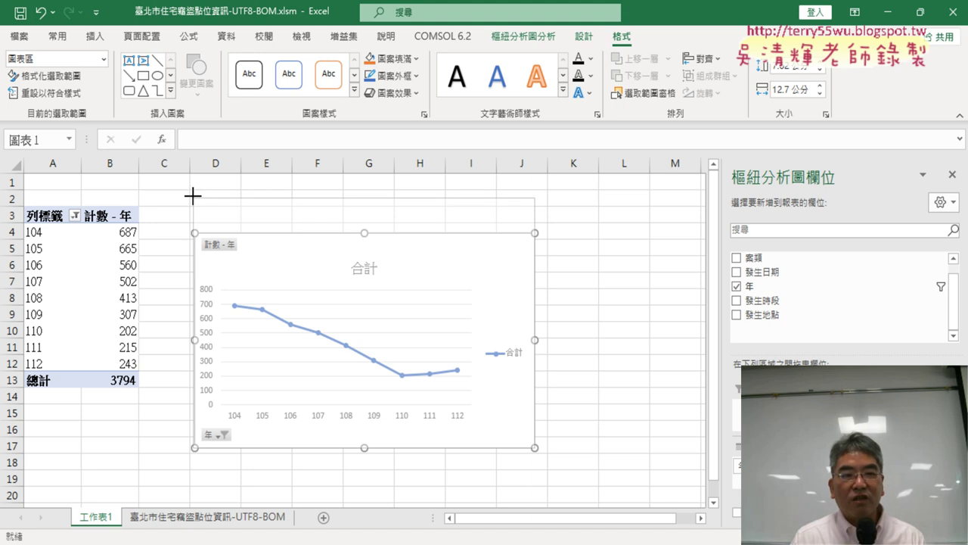
pyautogui.moveTo(193, 198); pyautogui.dragTo(194, 196)
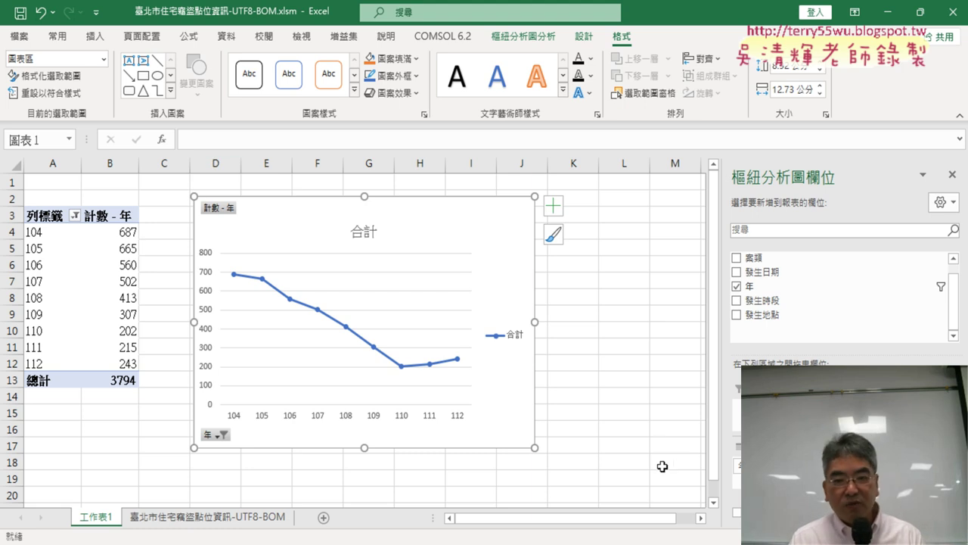
pyautogui.moveTo(535, 445); pyautogui.dragTo(695, 499)
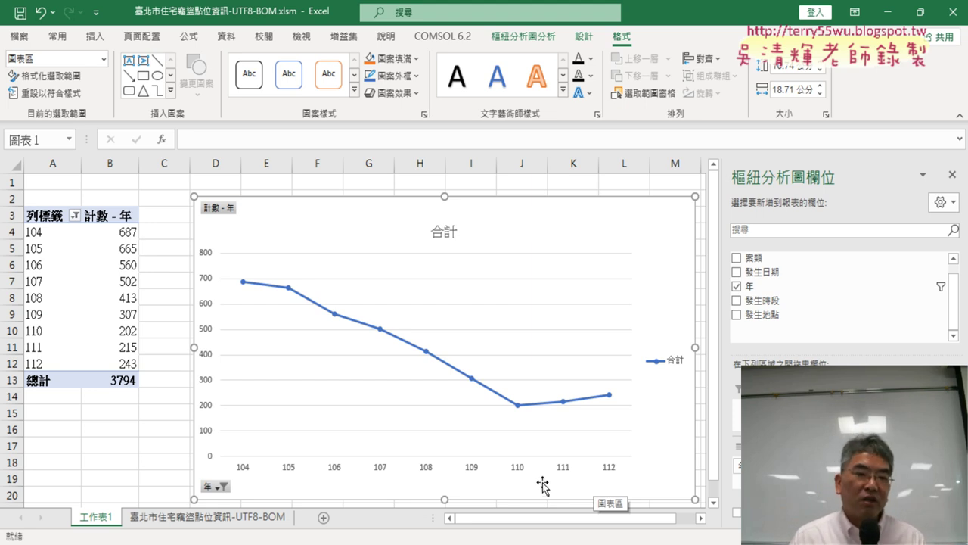
pyautogui.moveTo(38, 231); pyautogui.dragTo(40, 370)
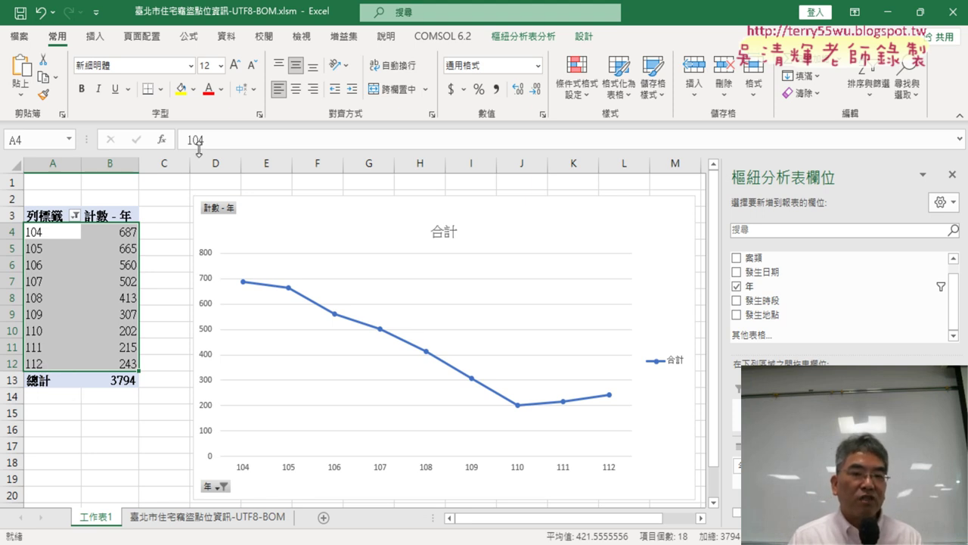
# Step: Narrow column C, then select the 合計 pivot chart and delete it
pyautogui.moveTo(189, 162); pyautogui.dragTo(155, 165)
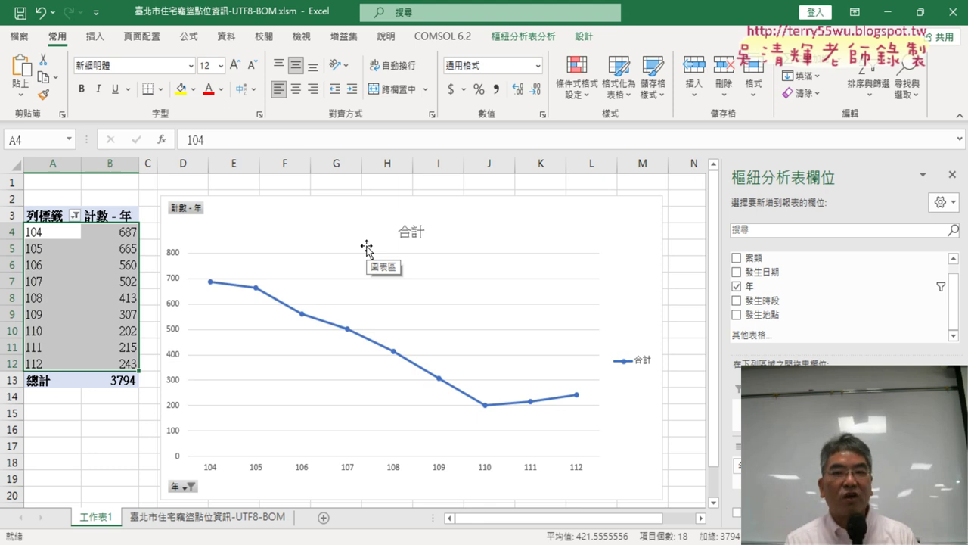
pyautogui.click(478, 219)
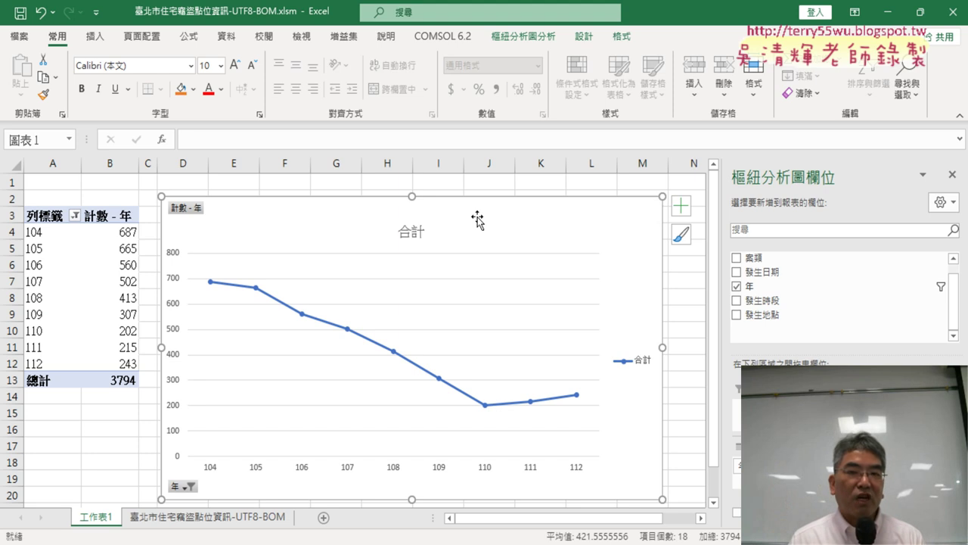
pyautogui.click(683, 294)
pyautogui.click(569, 233)
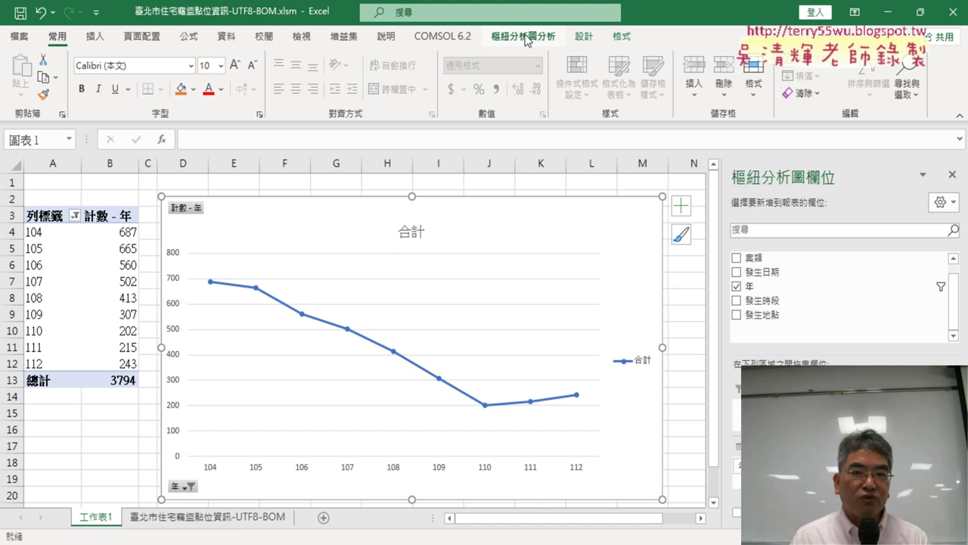
pyautogui.click(527, 41)
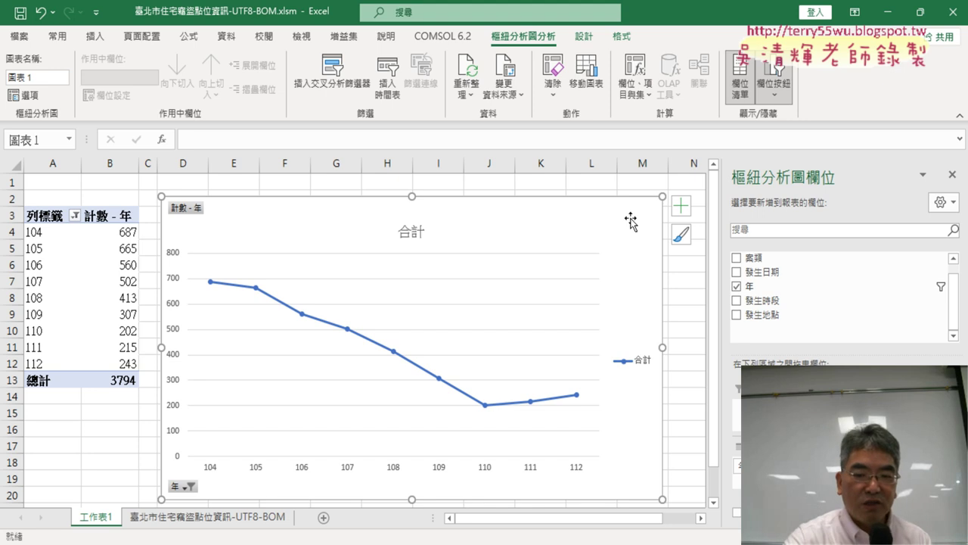
pyautogui.press('Delete')
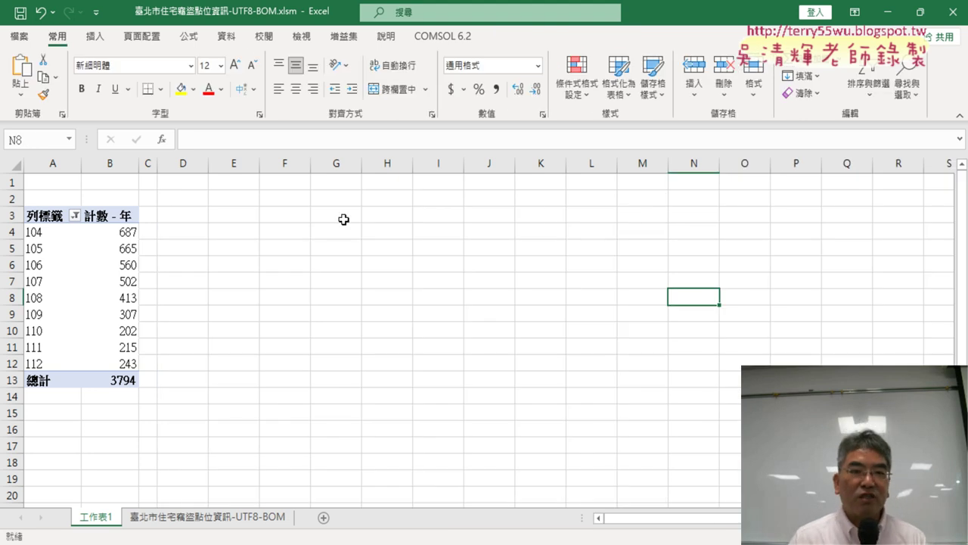
# Step: With empty cell D3 selected, browse the Insert tab's line chart types without inserting one
pyautogui.click(190, 210)
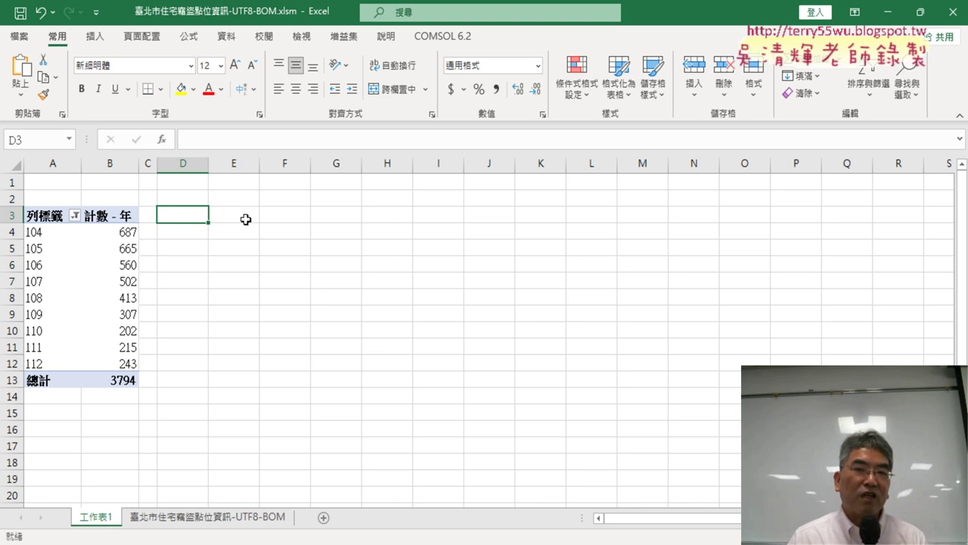
pyautogui.click(97, 37)
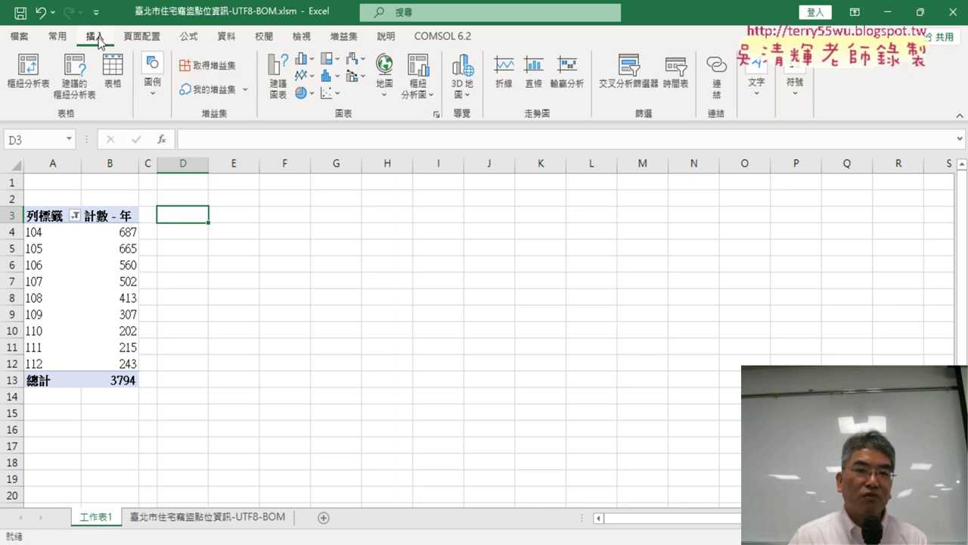
pyautogui.click(311, 79)
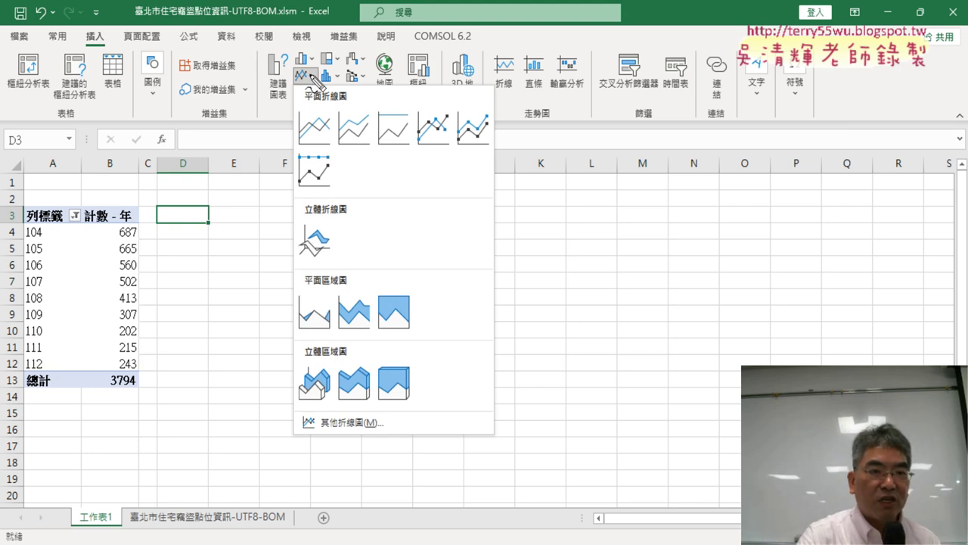
pyautogui.moveTo(112, 22); pyautogui.dragTo(115, 31)
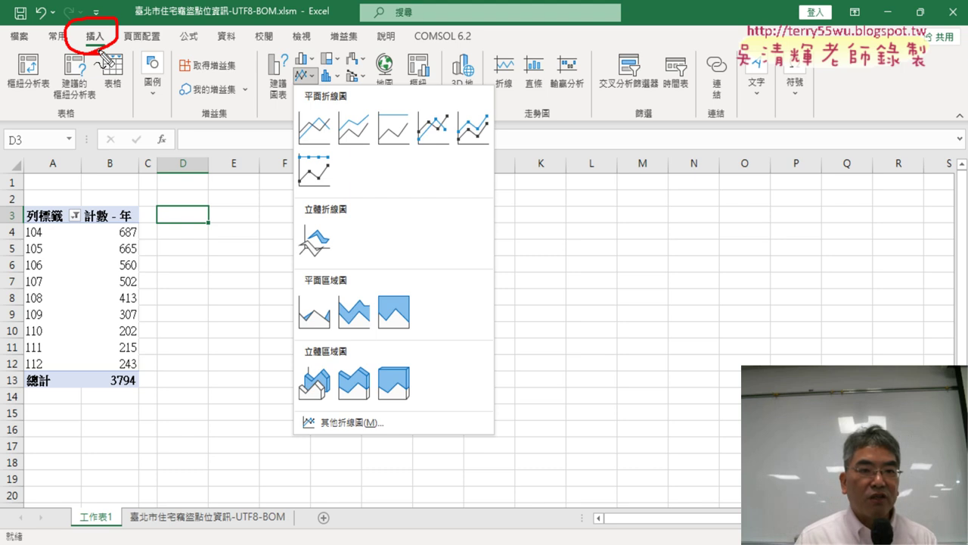
pyautogui.moveTo(325, 94); pyautogui.dragTo(317, 96)
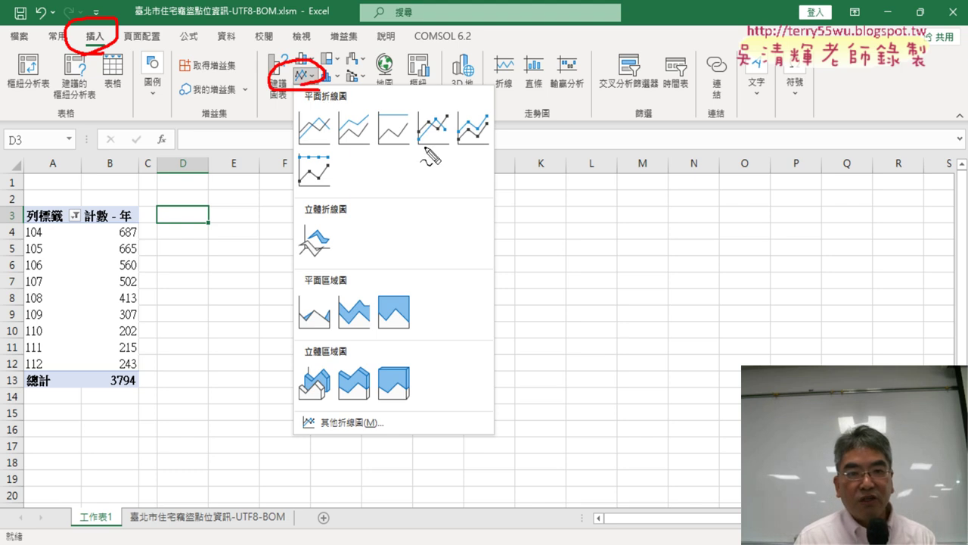
pyautogui.moveTo(430, 155)
pyautogui.mouseDown()
pyautogui.moveTo(422, 98)
pyautogui.moveTo(432, 151)
pyautogui.mouseUp()
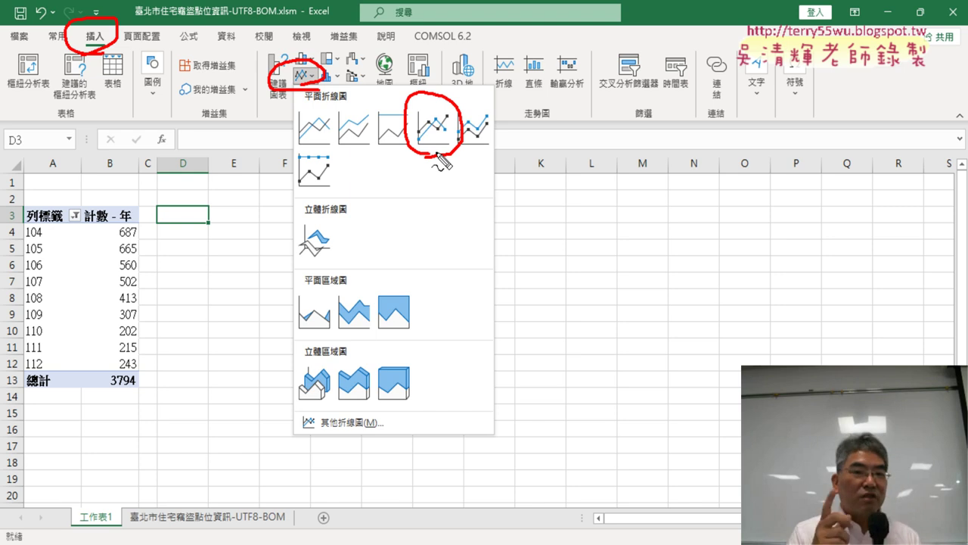
pyautogui.moveTo(119, 50)
pyautogui.mouseDown()
pyautogui.moveTo(266, 76)
pyautogui.moveTo(408, 121)
pyautogui.mouseUp()
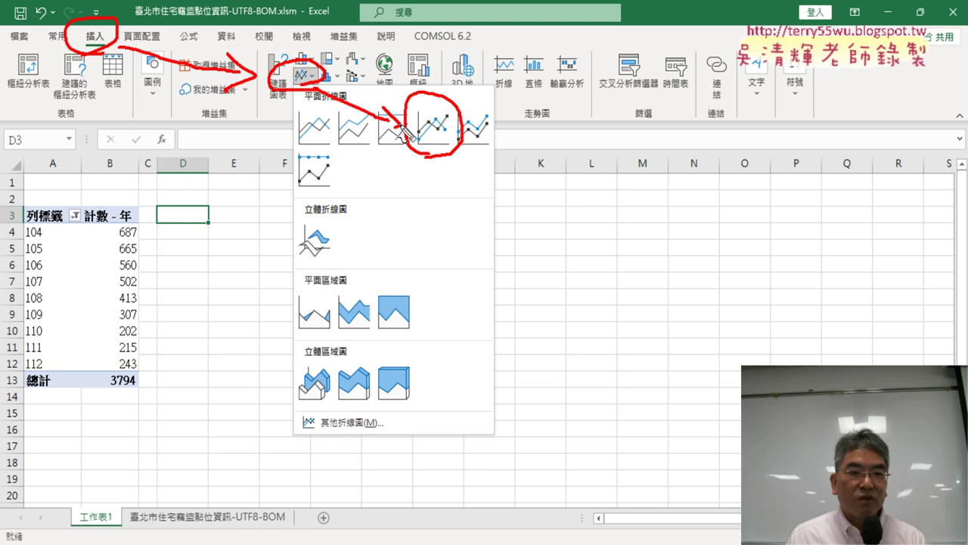
pyautogui.press('Escape')
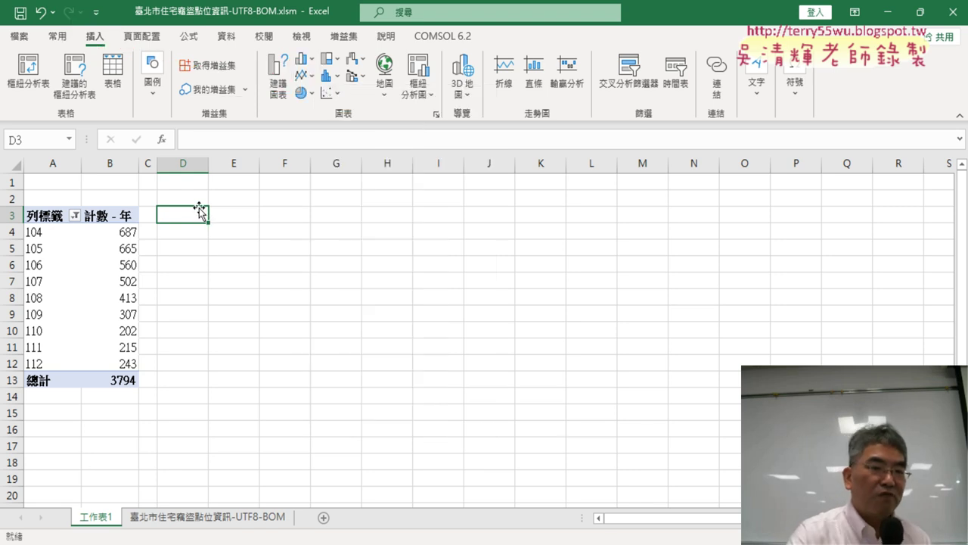
# Step: From pivot table cell A7, insert a line-with-markers pivot chart
pyautogui.click(81, 282)
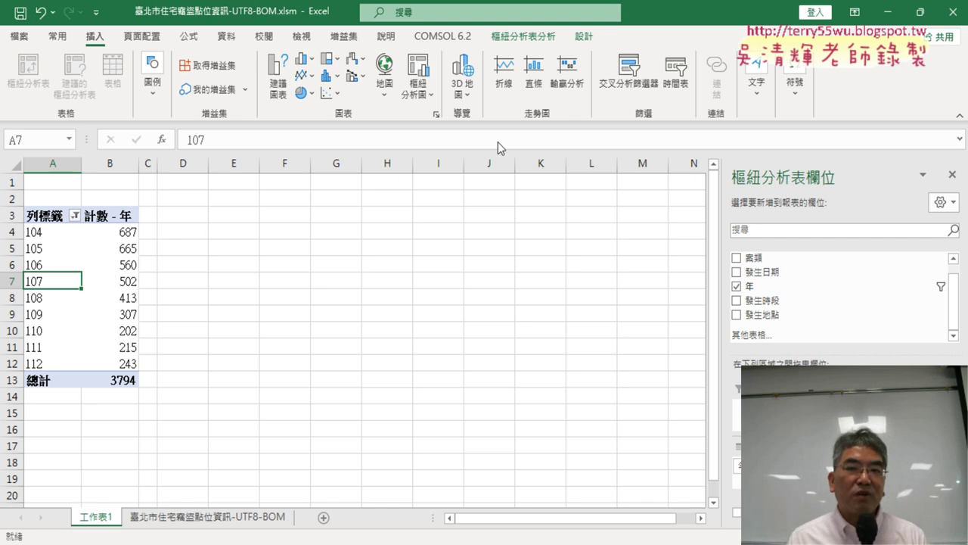
pyautogui.click(537, 36)
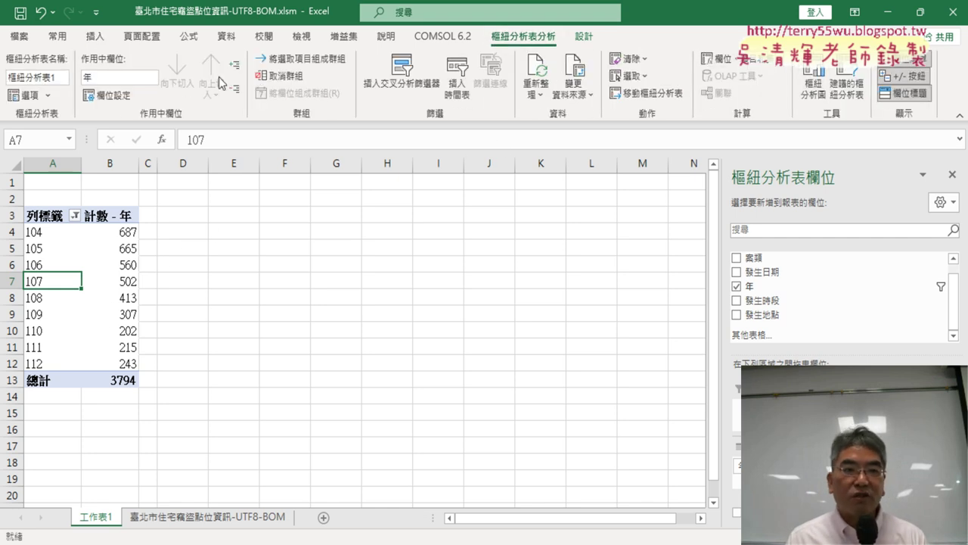
pyautogui.click(95, 38)
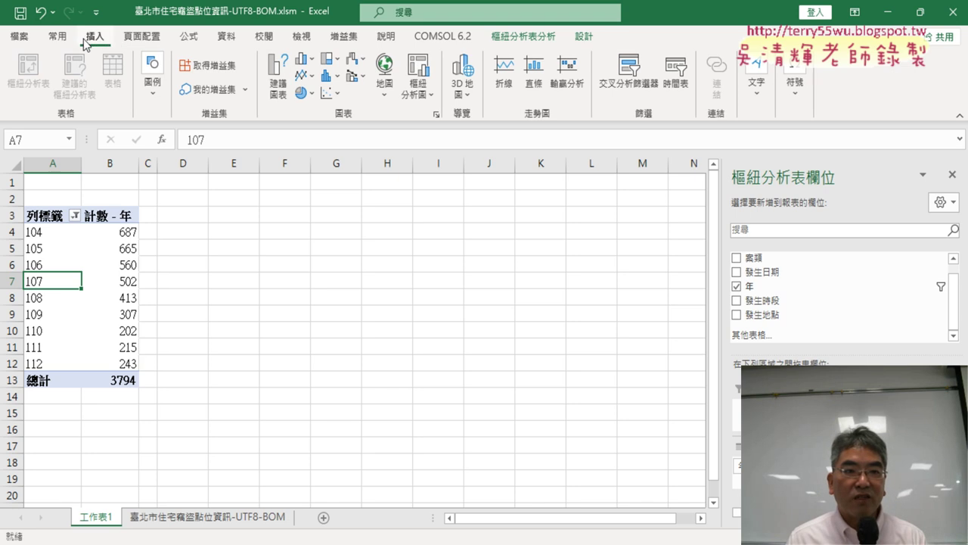
pyautogui.click(305, 76)
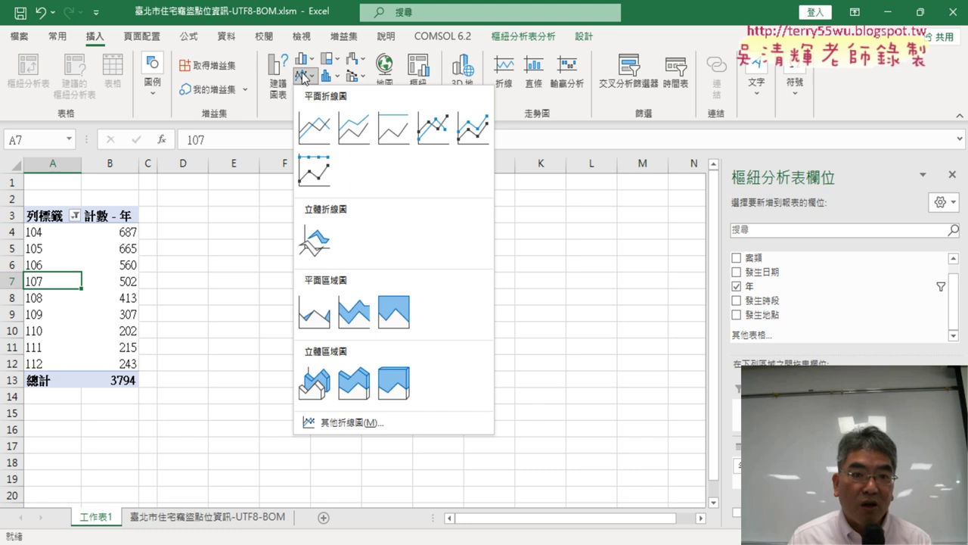
pyautogui.click(437, 127)
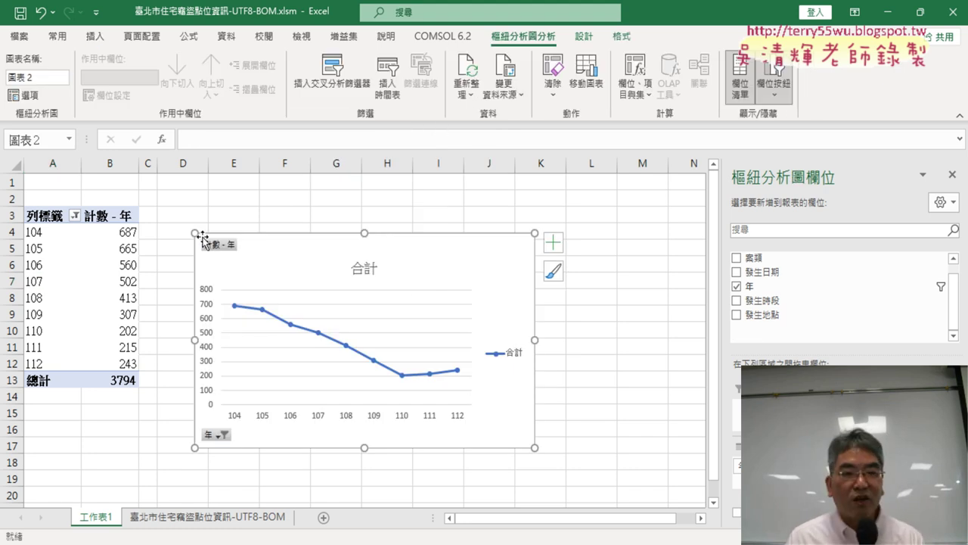
# Step: Resize 圖表 2 to span rows 2–20 from column D to M
pyautogui.moveTo(192, 231); pyautogui.dragTo(161, 195)
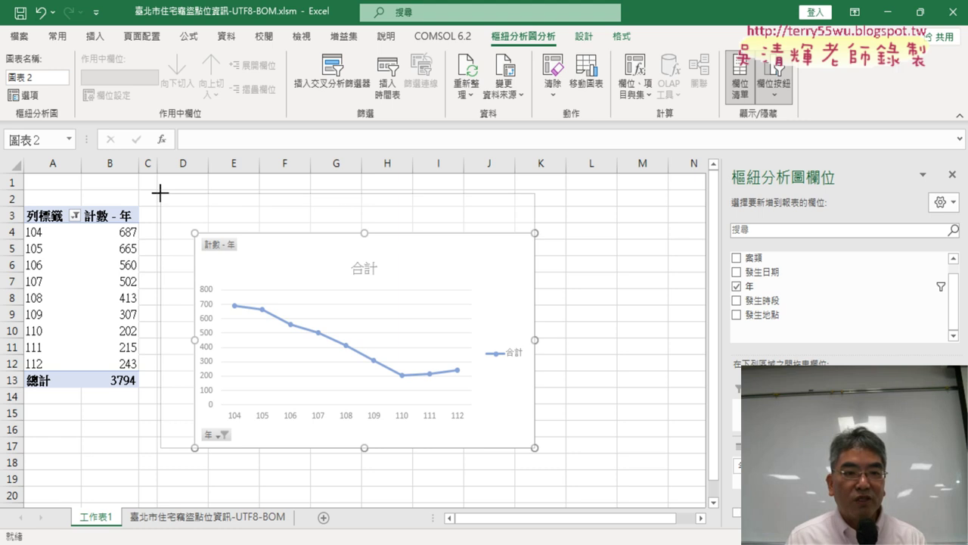
pyautogui.moveTo(535, 448); pyautogui.dragTo(658, 497)
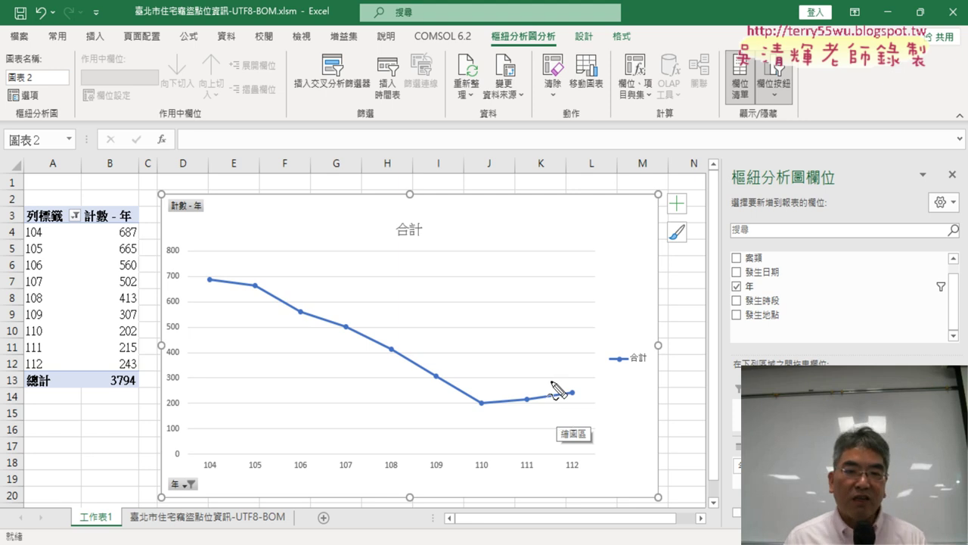
pyautogui.moveTo(191, 194); pyautogui.dragTo(165, 209)
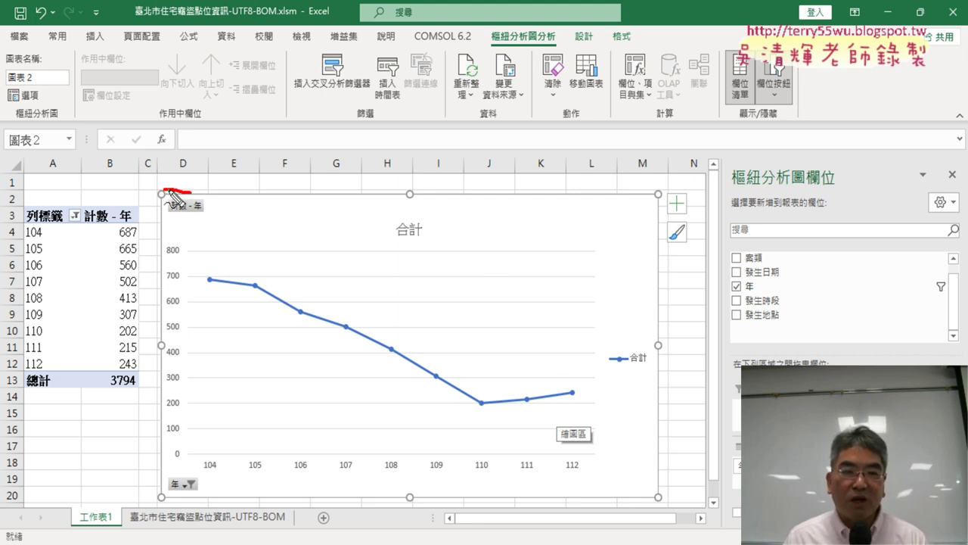
pyautogui.moveTo(669, 478)
pyautogui.mouseDown()
pyautogui.moveTo(671, 507)
pyautogui.moveTo(642, 505)
pyautogui.mouseUp()
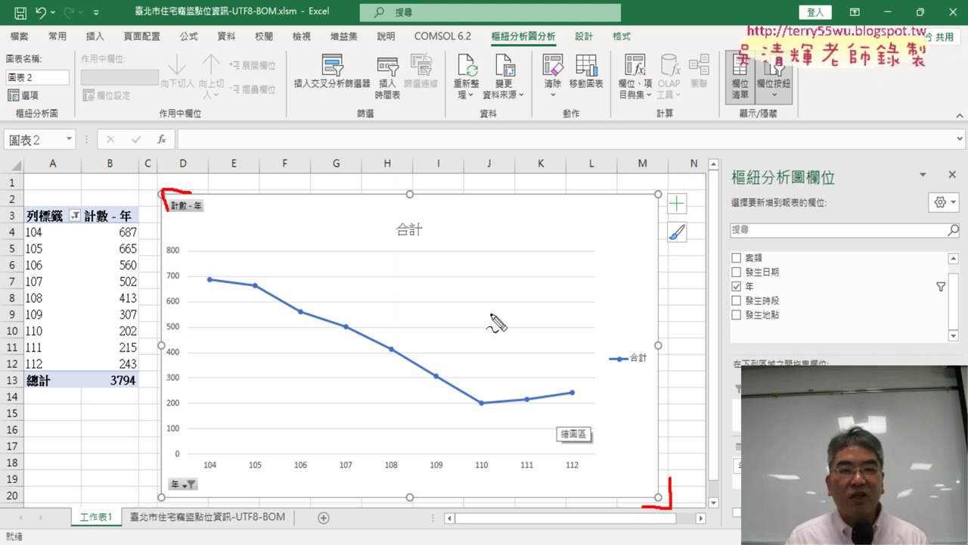
pyautogui.moveTo(432, 245); pyautogui.dragTo(412, 248)
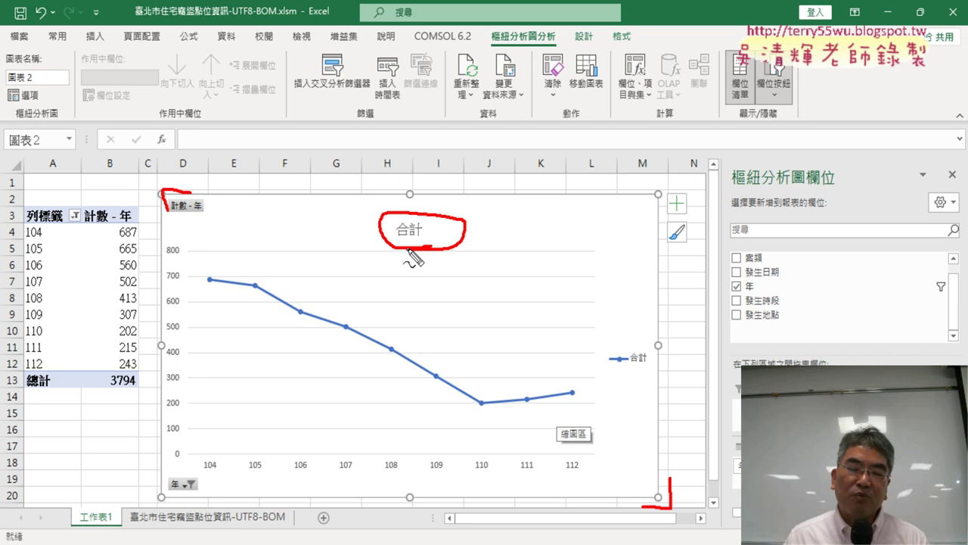
pyautogui.moveTo(648, 388)
pyautogui.mouseDown()
pyautogui.moveTo(593, 371)
pyautogui.moveTo(634, 382)
pyautogui.mouseUp()
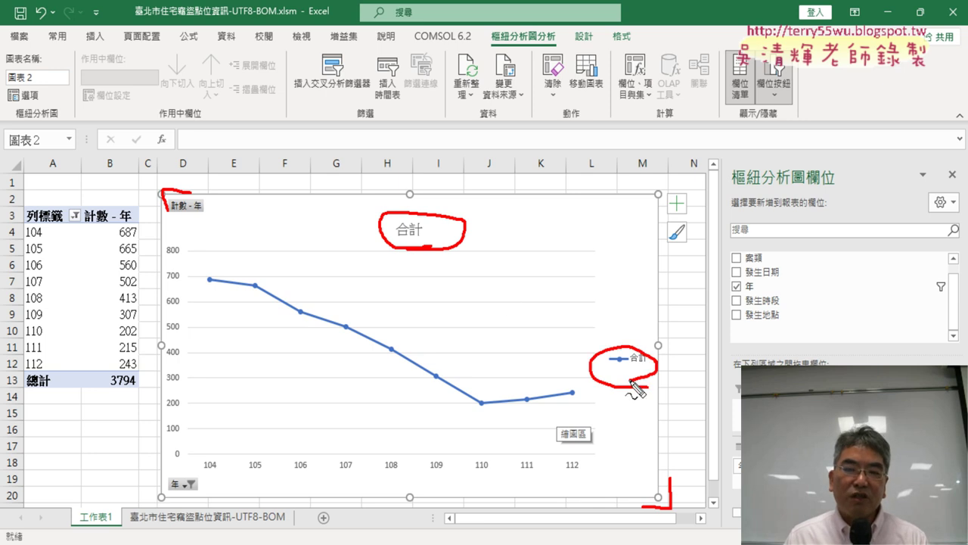
pyautogui.moveTo(640, 341)
pyautogui.mouseDown()
pyautogui.moveTo(605, 386)
pyautogui.moveTo(666, 403)
pyautogui.mouseUp()
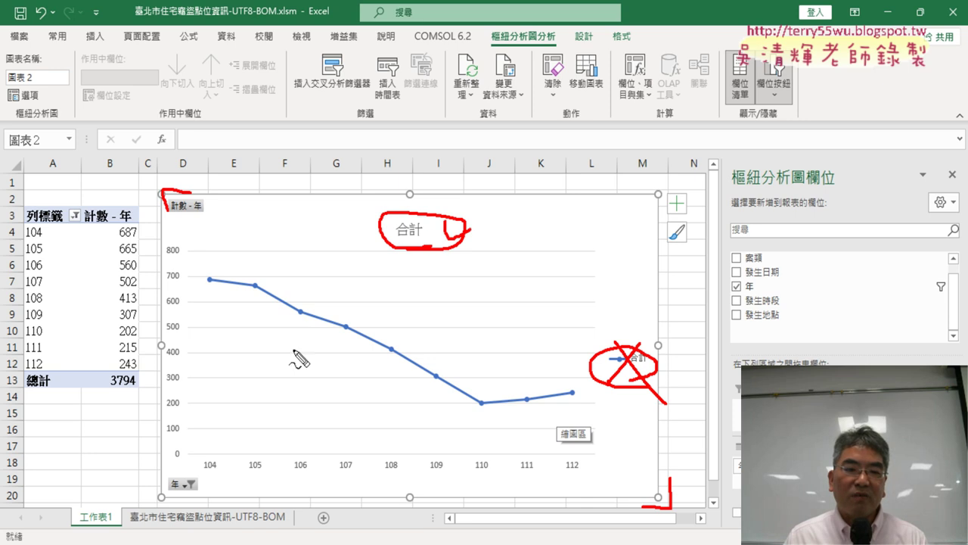
pyautogui.moveTo(106, 489)
pyautogui.mouseDown()
pyautogui.moveTo(94, 504)
pyautogui.moveTo(117, 526)
pyautogui.mouseUp()
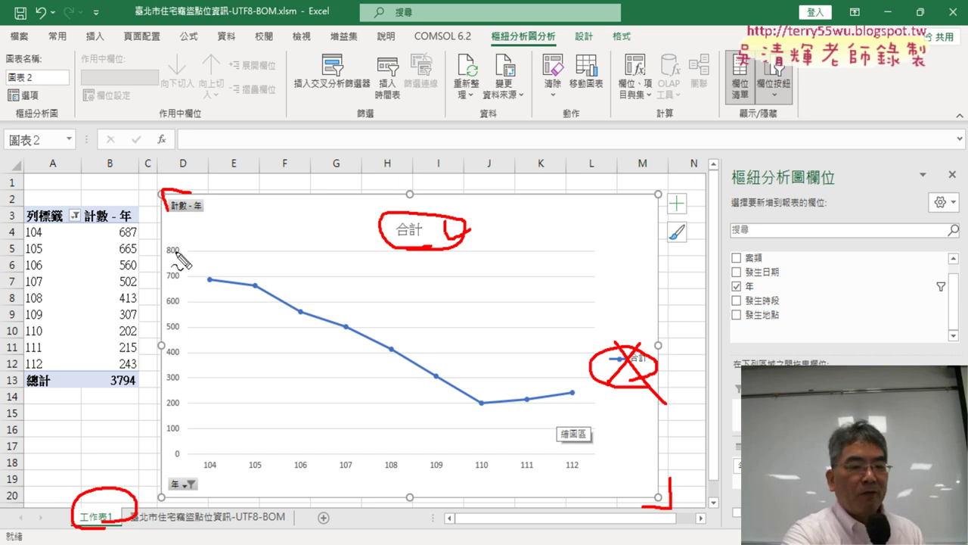
pyautogui.press('Escape')
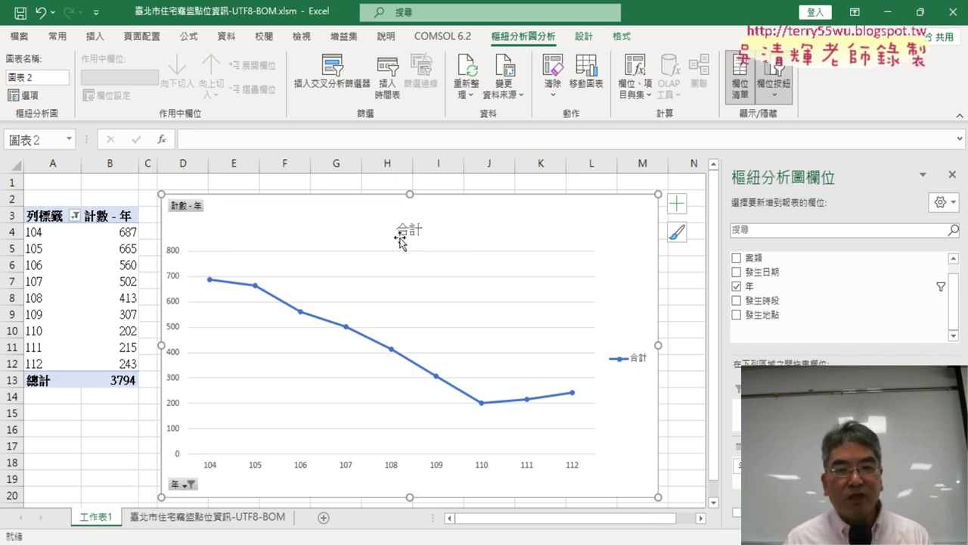
# Step: Replace the line chart's 合計 title with 歷年竊盜折線圖
pyautogui.click(402, 230)
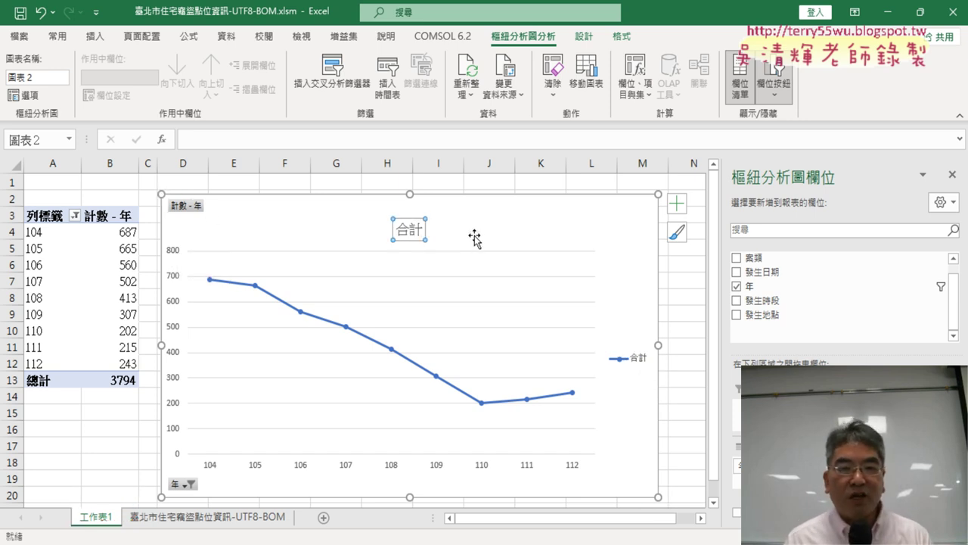
pyautogui.doubleClick(408, 229)
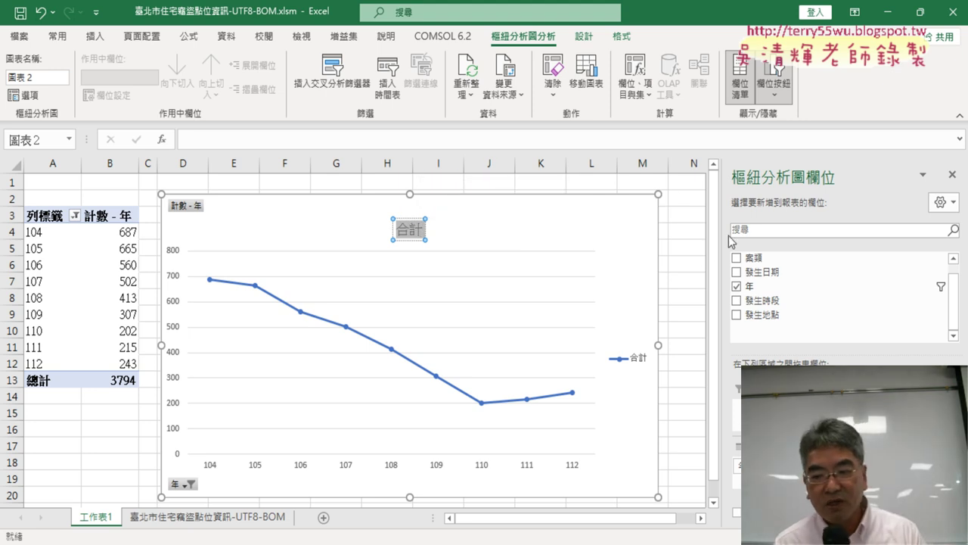
pyautogui.write('ㄌ')
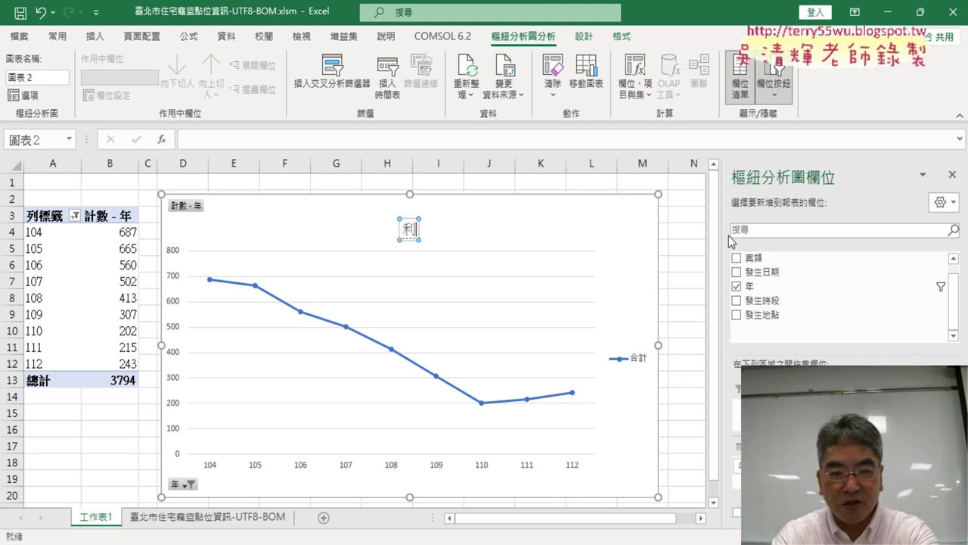
pyautogui.write('ㄧˋㄋㄧㄢˊㄑㄧㄝˋㄉ')
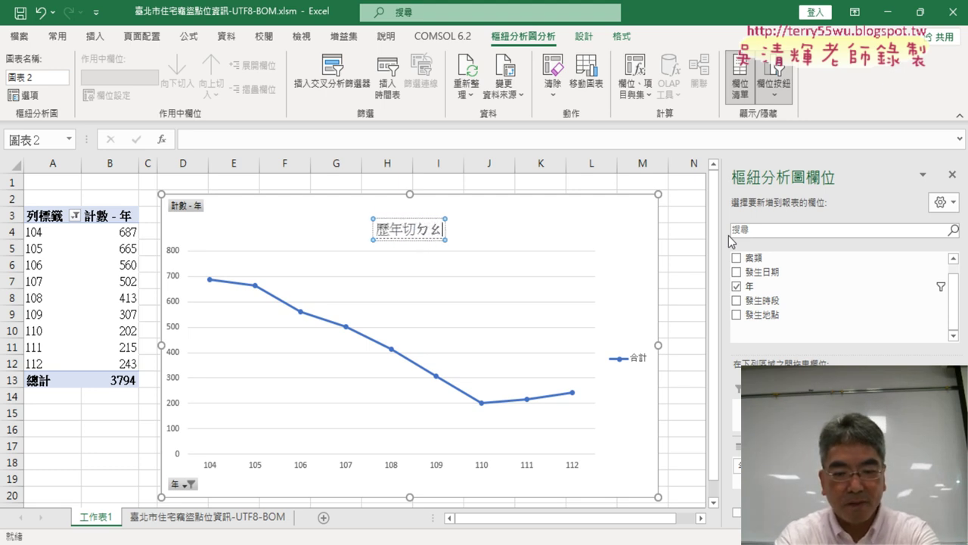
pyautogui.write('ㄠˋㄓㄜˊㄒㄧㄢˋㄊㄨˊ')
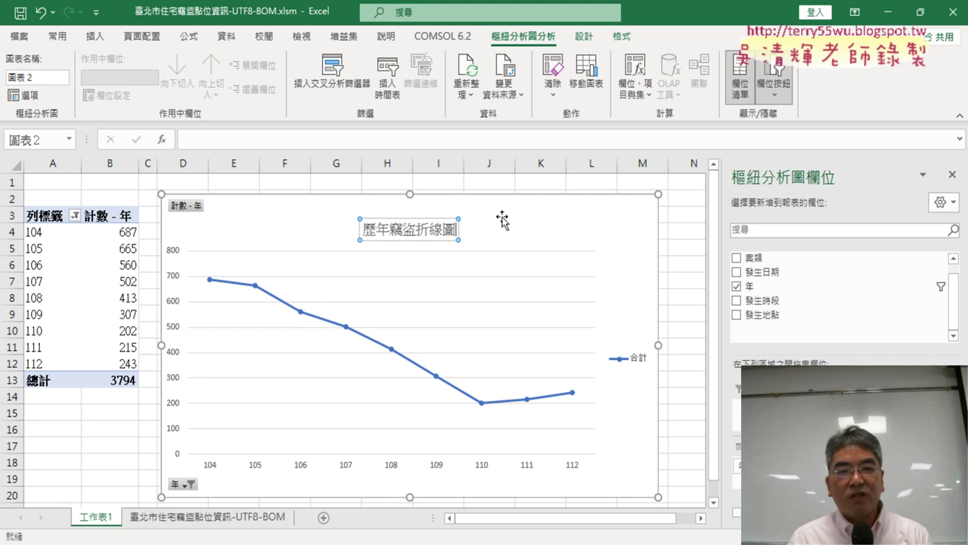
pyautogui.click(412, 218)
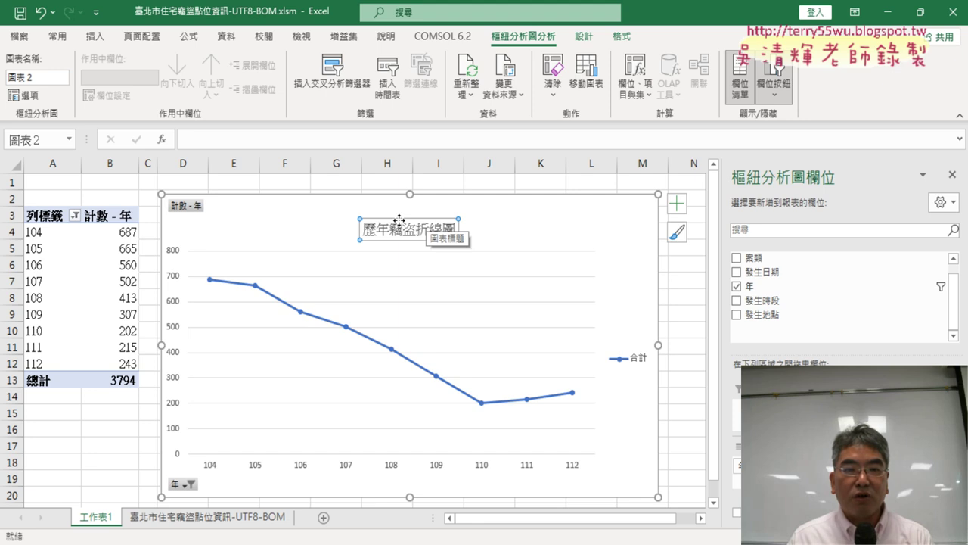
pyautogui.click(57, 35)
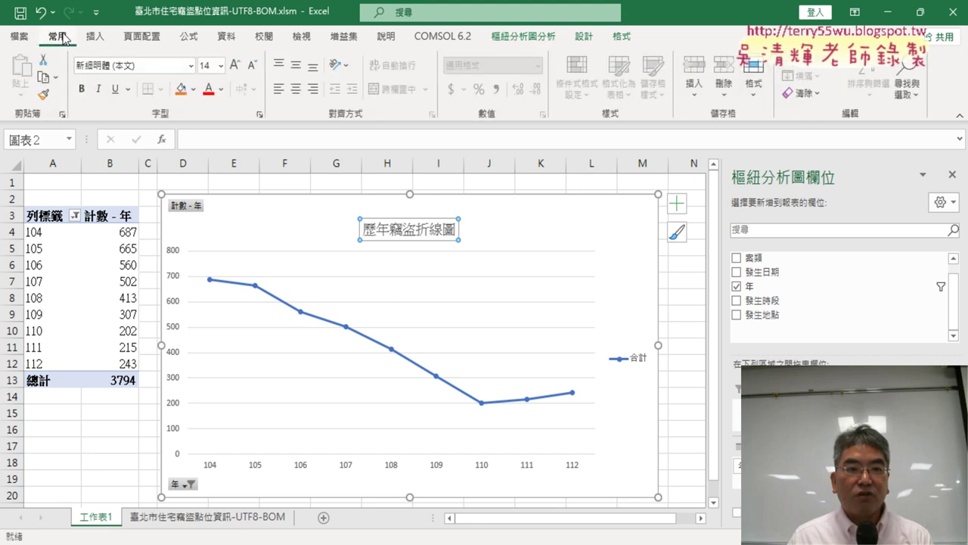
# Step: Format the chart title in red, bold, size 18
pyautogui.click(209, 97)
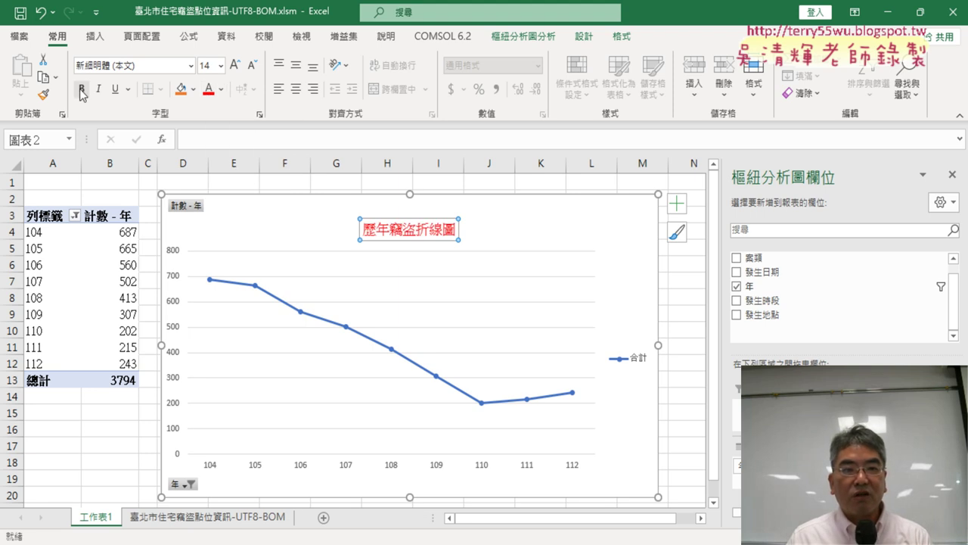
pyautogui.click(81, 88)
pyautogui.click(221, 66)
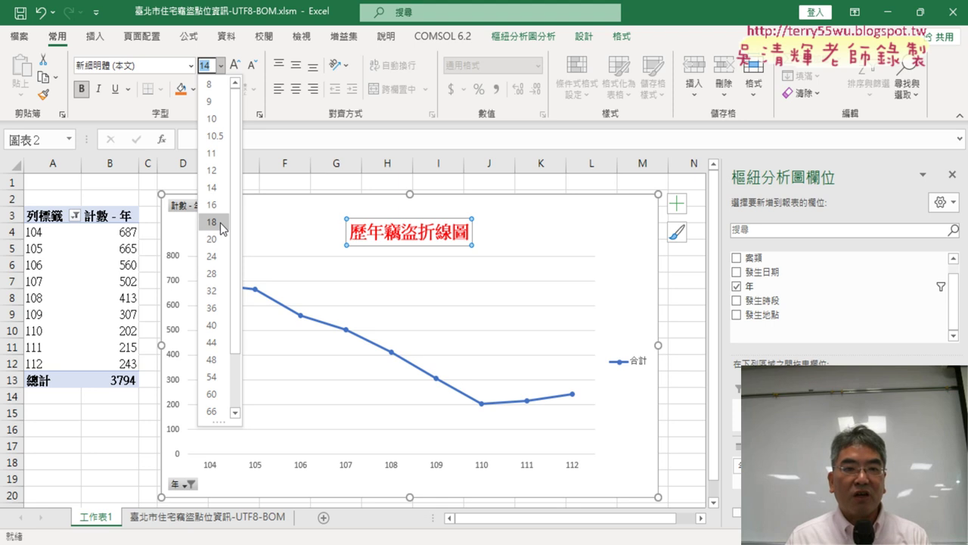
pyautogui.click(213, 221)
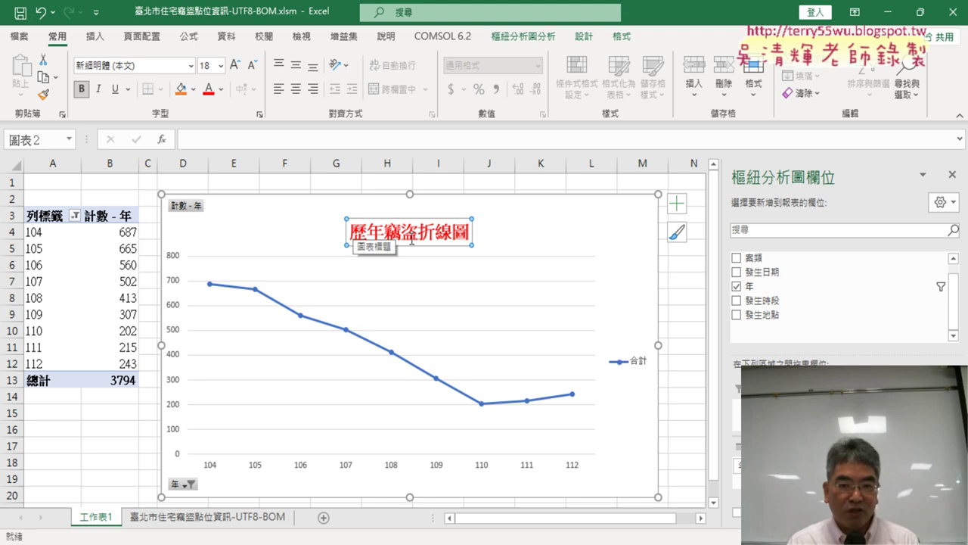
# Step: Select the full 歷年竊盜折線圖 title text and copy it
pyautogui.click(564, 231)
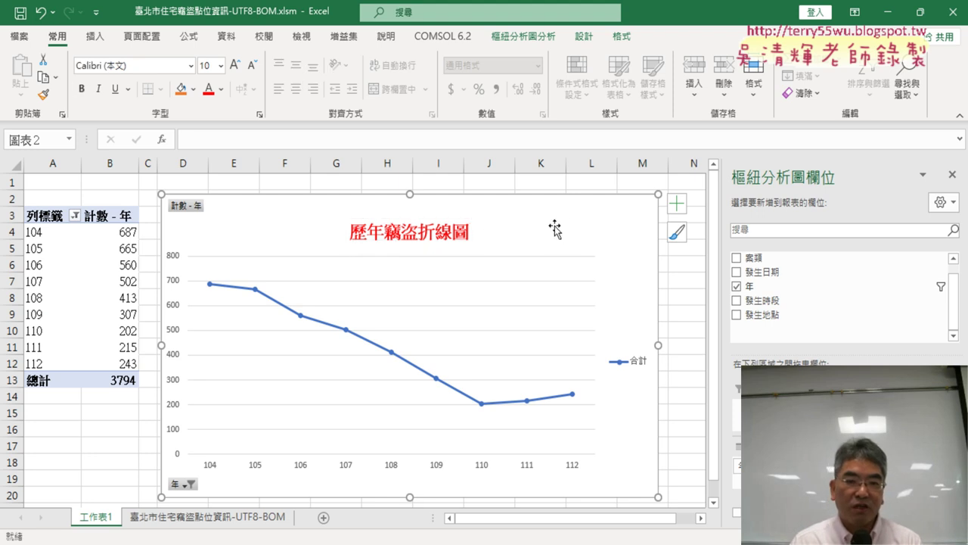
pyautogui.click(374, 234)
pyautogui.moveTo(351, 232); pyautogui.dragTo(470, 232)
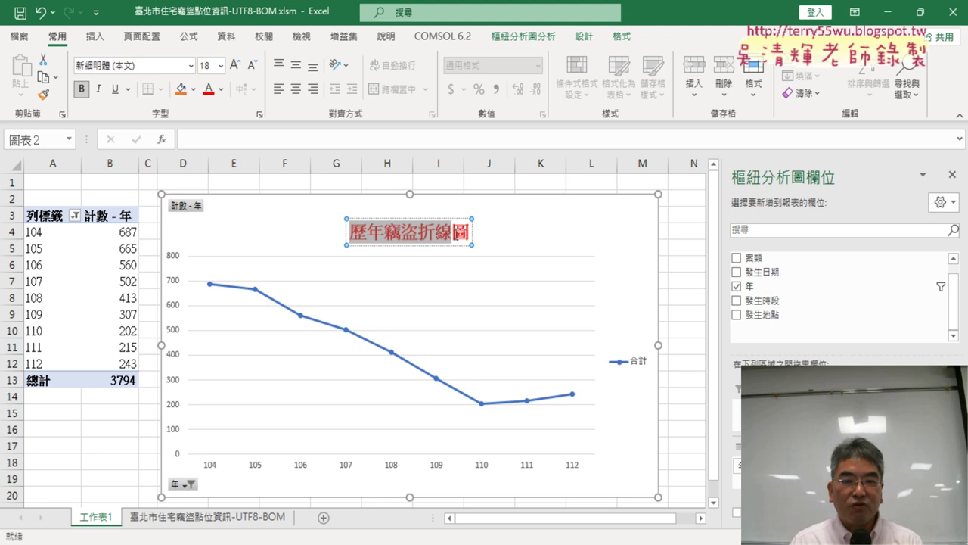
pyautogui.hotkey('ctrl', 'c')
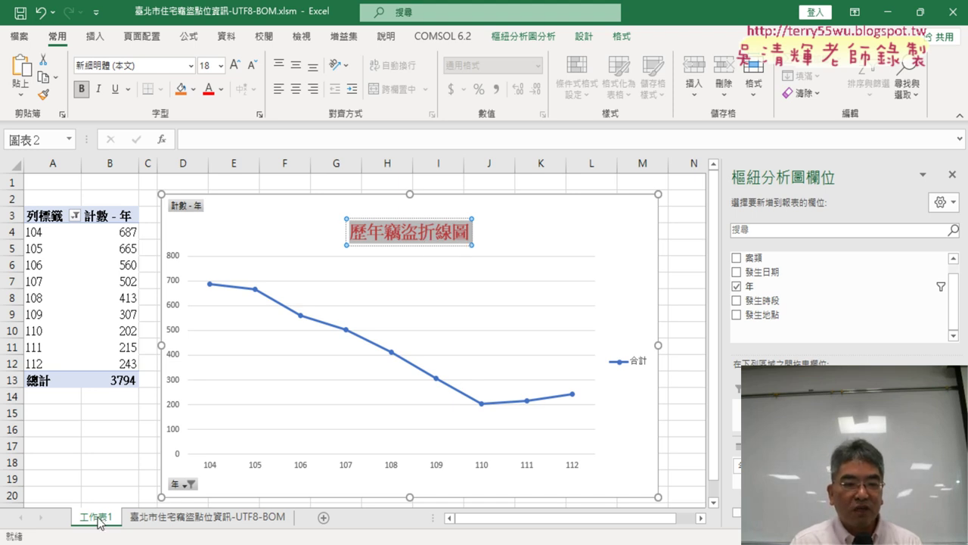
# Step: Paste 歷年竊盜折線圖 as the new name of the 工作表1 worksheet
pyautogui.moveTo(102, 524); pyautogui.dragTo(191, 531)
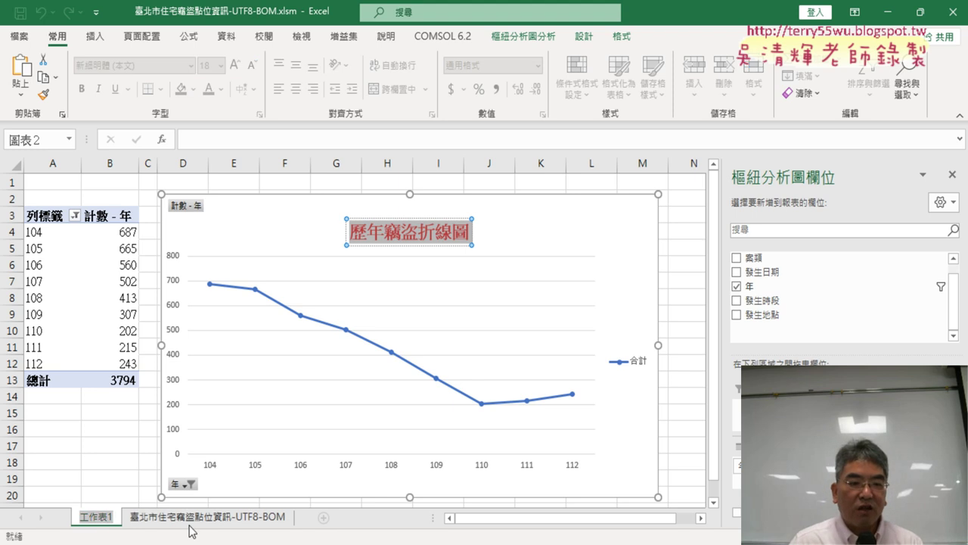
pyautogui.hotkey('ctrl', 'v')
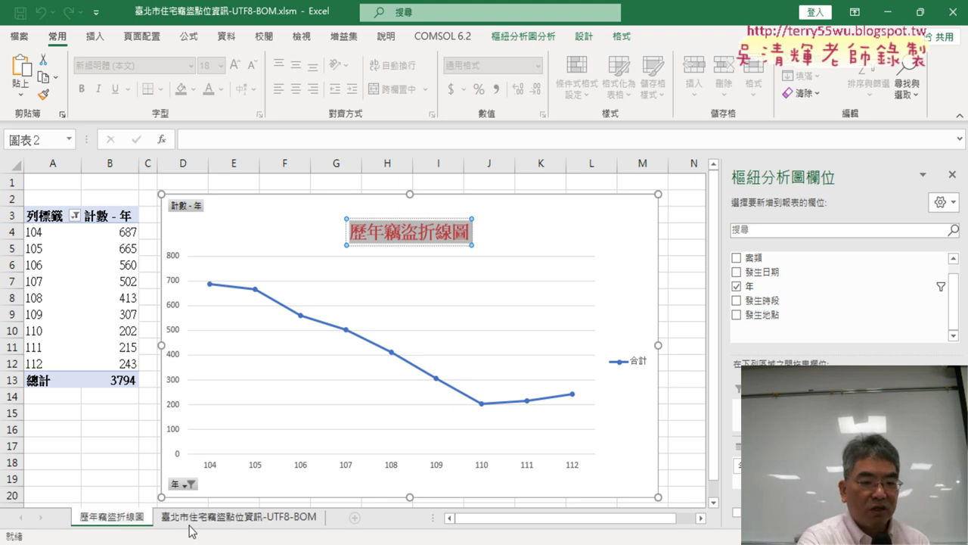
pyautogui.moveTo(170, 507); pyautogui.dragTo(151, 503)
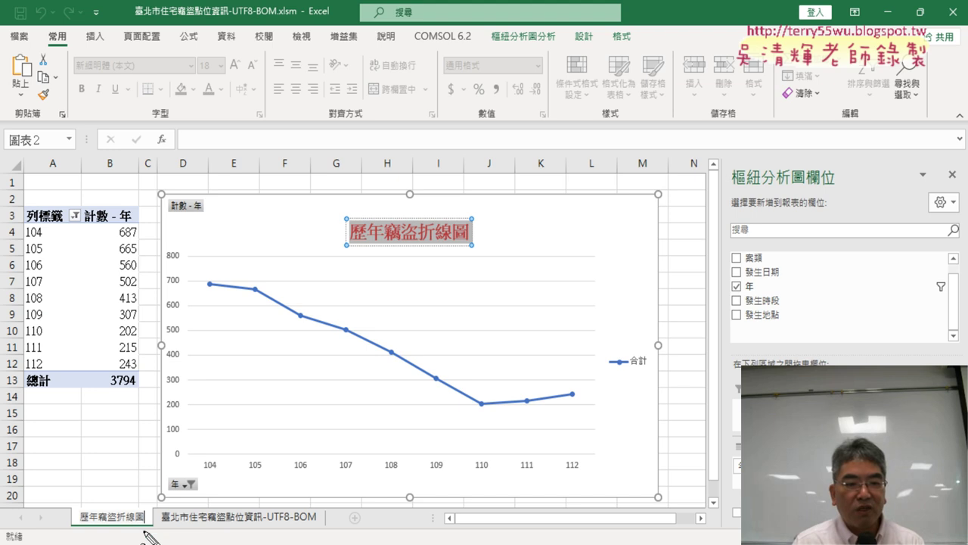
pyautogui.moveTo(436, 248); pyautogui.dragTo(412, 264)
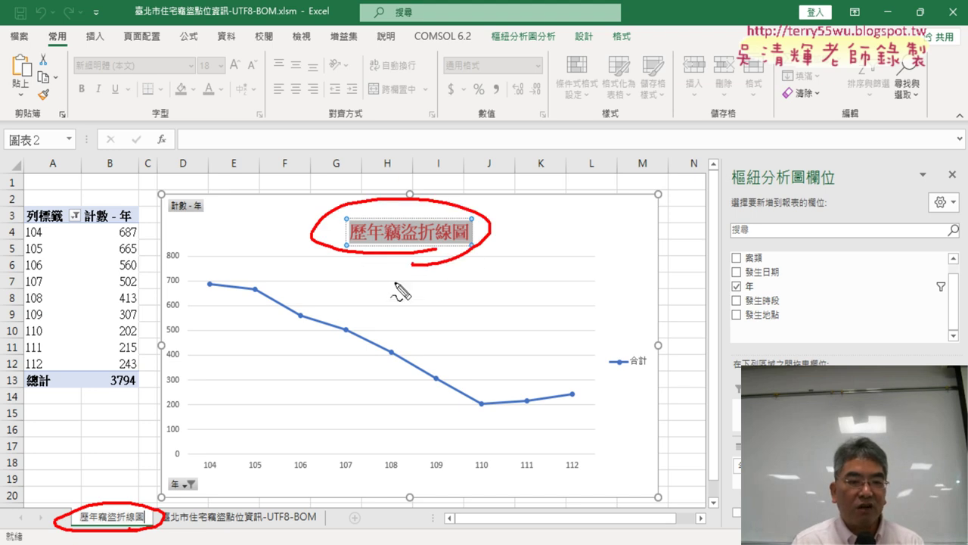
pyautogui.moveTo(157, 495); pyautogui.dragTo(355, 257)
pyautogui.moveTo(152, 445); pyautogui.dragTo(200, 465)
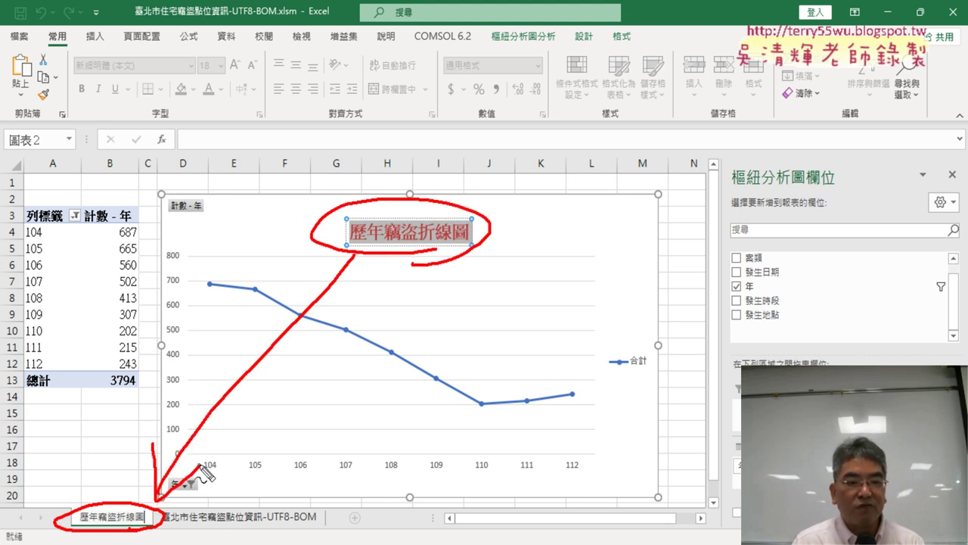
pyautogui.moveTo(658, 372); pyautogui.dragTo(628, 393)
pyautogui.moveTo(651, 339); pyautogui.dragTo(604, 387)
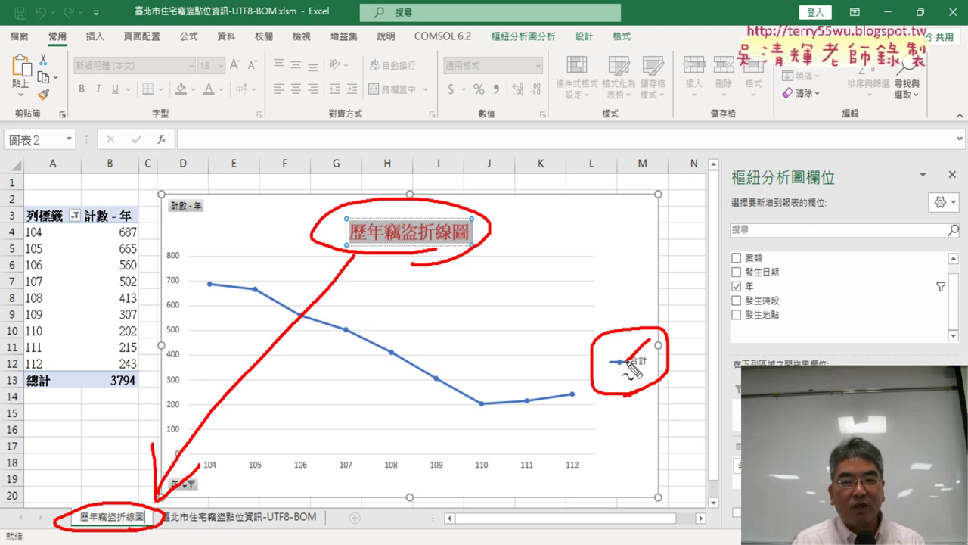
pyautogui.moveTo(621, 355); pyautogui.dragTo(644, 375)
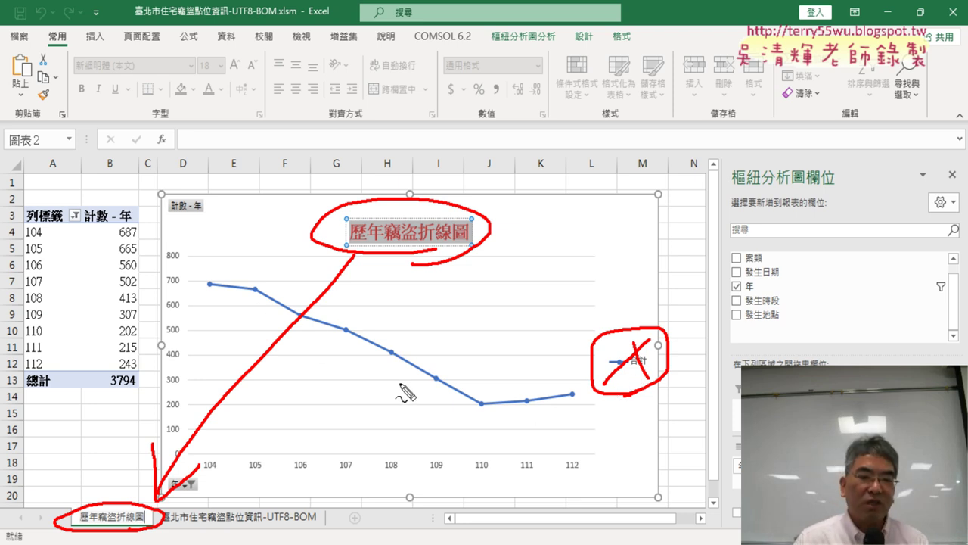
pyautogui.press('Escape')
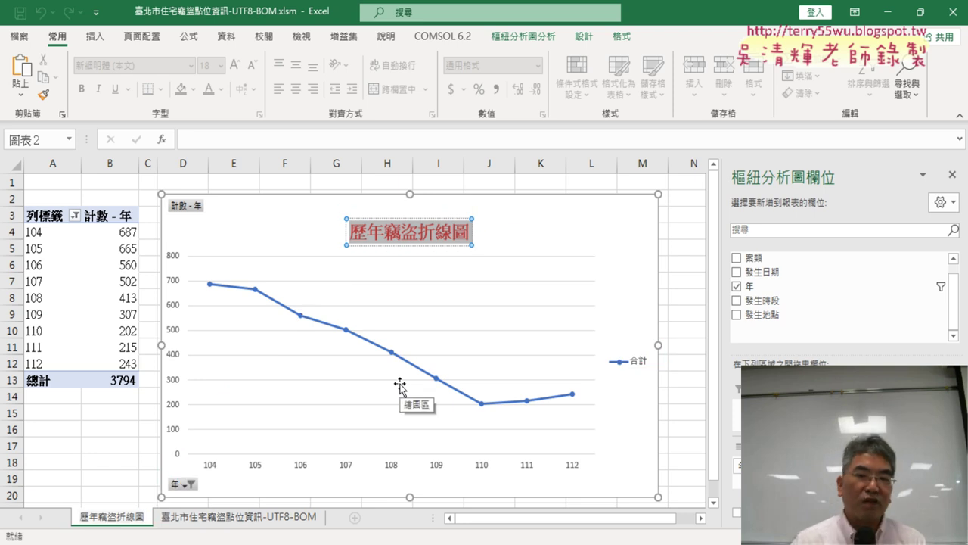
# Step: Uncheck 圖例 in the chart elements list to drop the 合計 legend
pyautogui.click(625, 286)
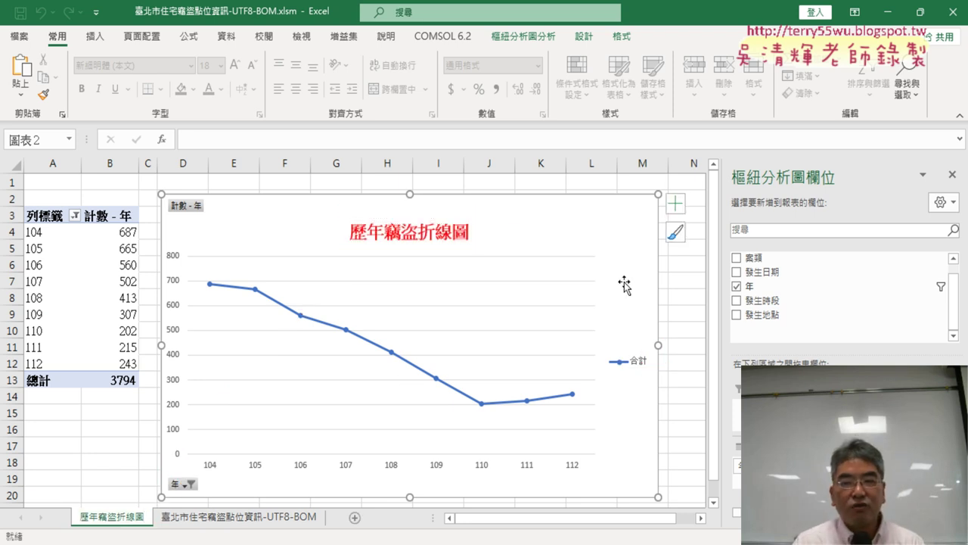
pyautogui.click(633, 362)
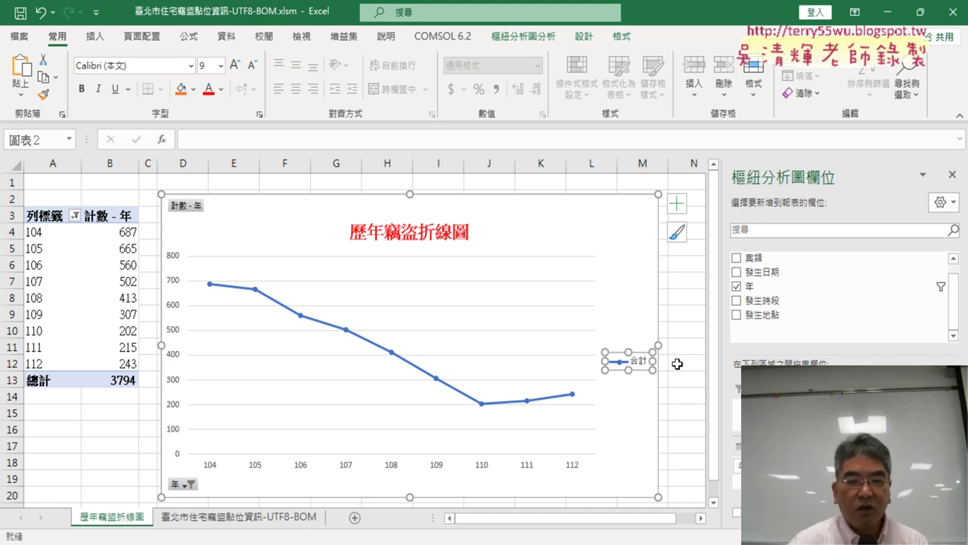
pyautogui.click(684, 209)
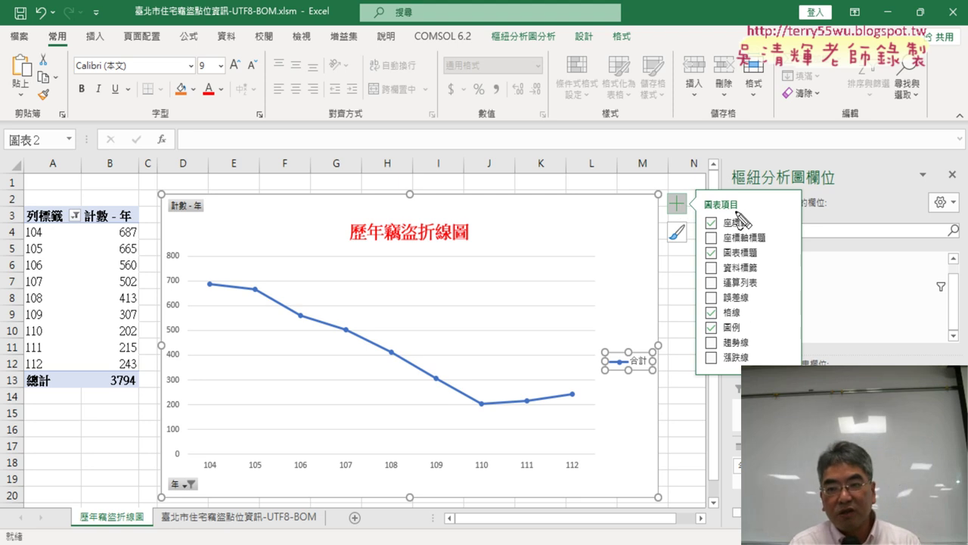
pyautogui.moveTo(740, 218); pyautogui.dragTo(724, 214)
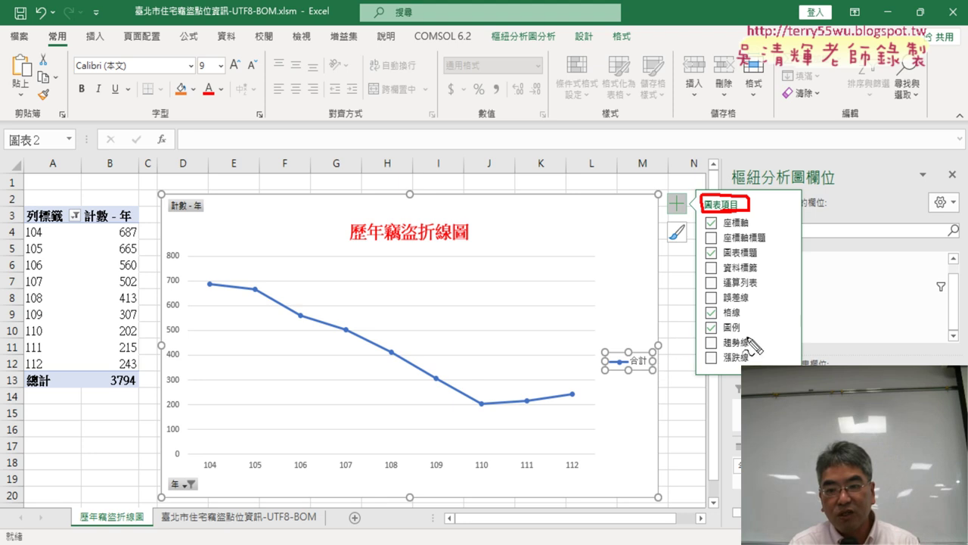
pyautogui.moveTo(687, 336)
pyautogui.mouseDown()
pyautogui.moveTo(756, 333)
pyautogui.moveTo(725, 318)
pyautogui.mouseUp()
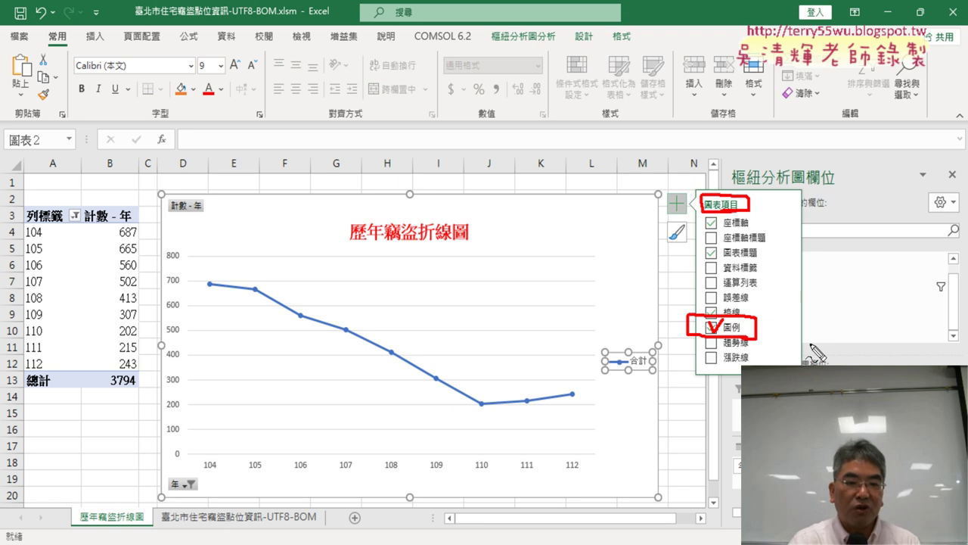
pyautogui.press('Escape')
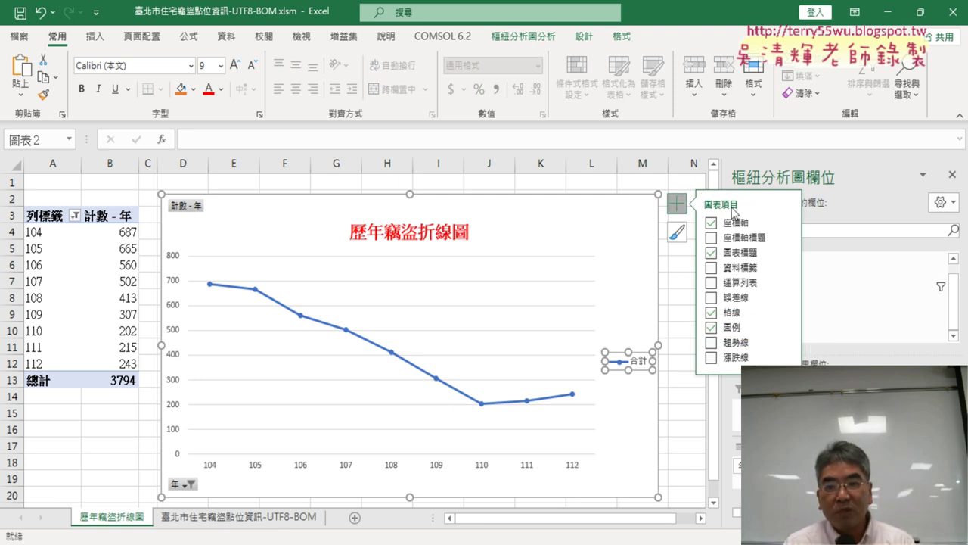
pyautogui.click(711, 329)
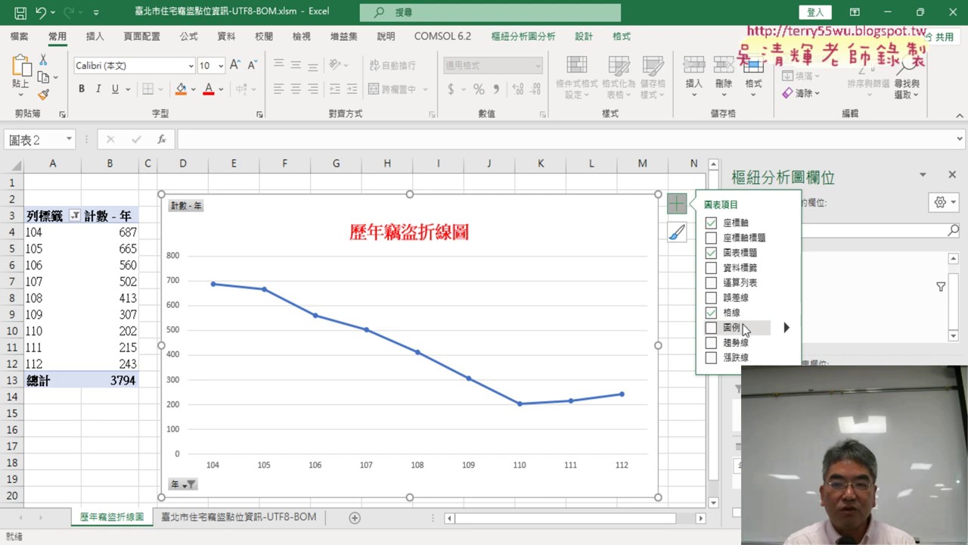
pyautogui.click(762, 239)
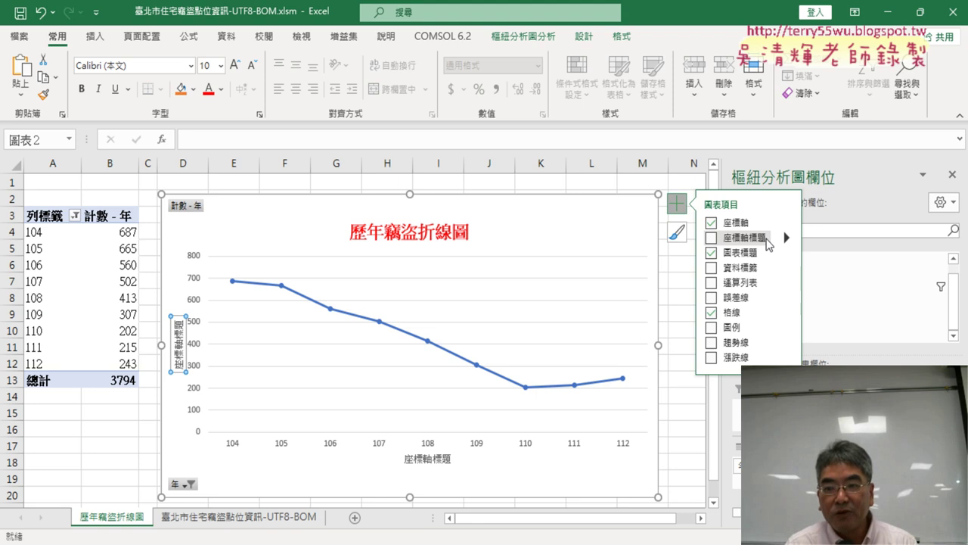
pyautogui.click(764, 239)
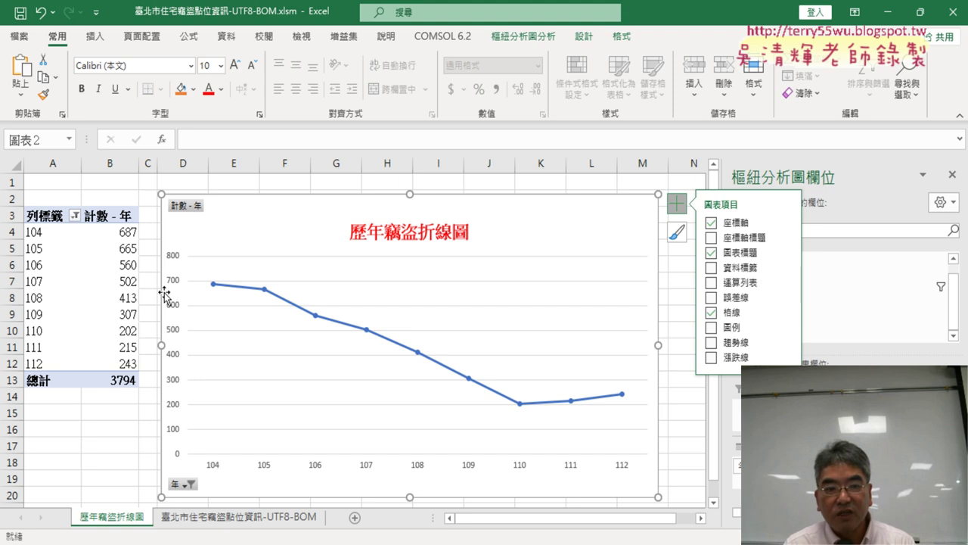
pyautogui.click(711, 252)
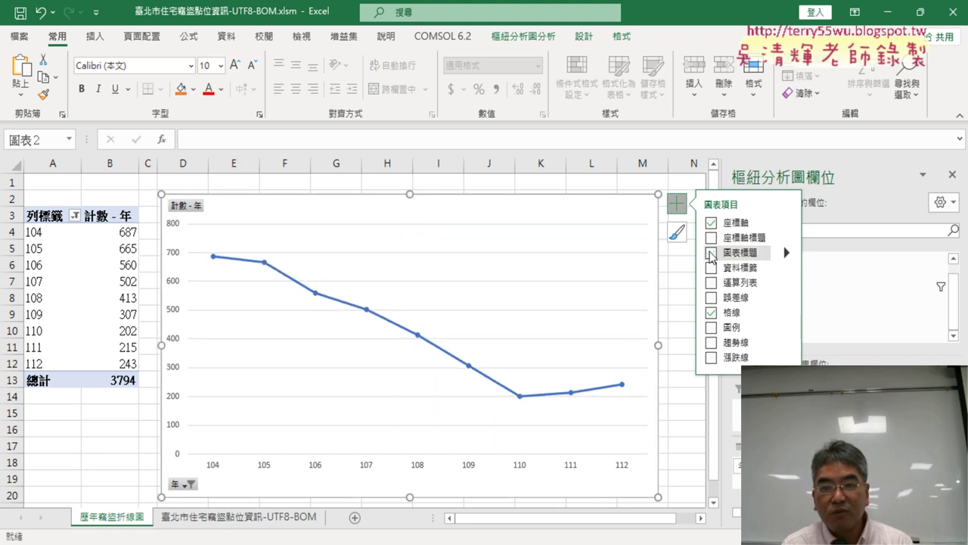
pyautogui.click(711, 253)
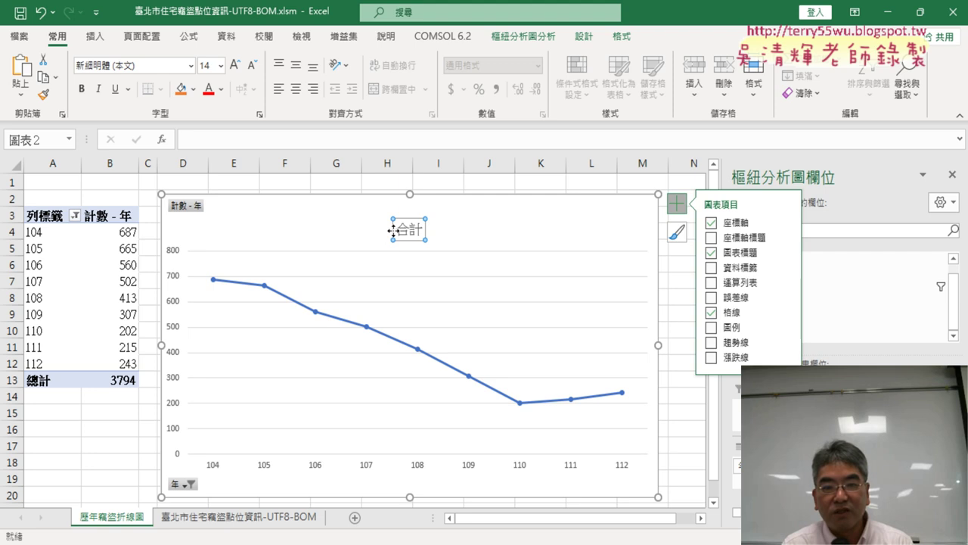
pyautogui.click(710, 253)
pyautogui.click(711, 252)
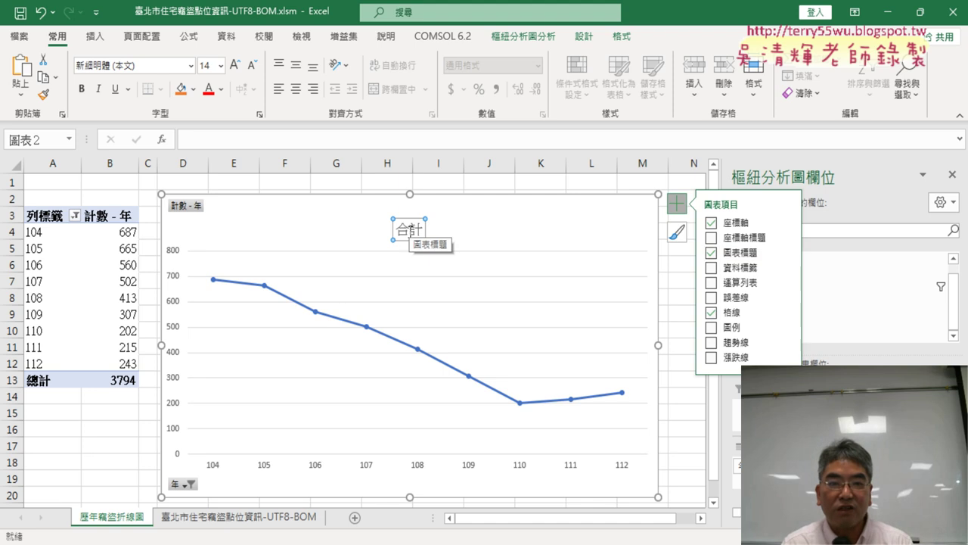
pyautogui.click(679, 327)
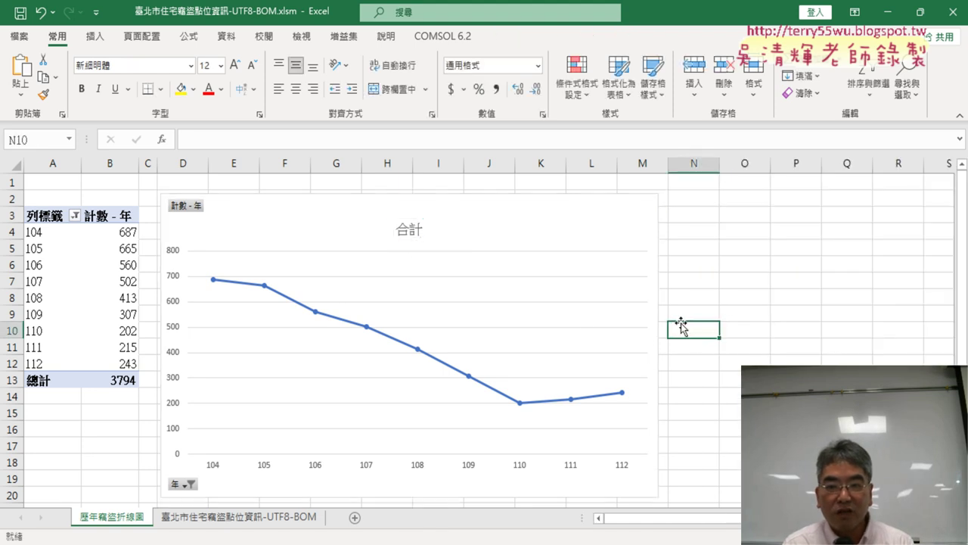
pyautogui.hotkey('ctrl', 'z')
pyautogui.hotkey('ctrl', 'z')
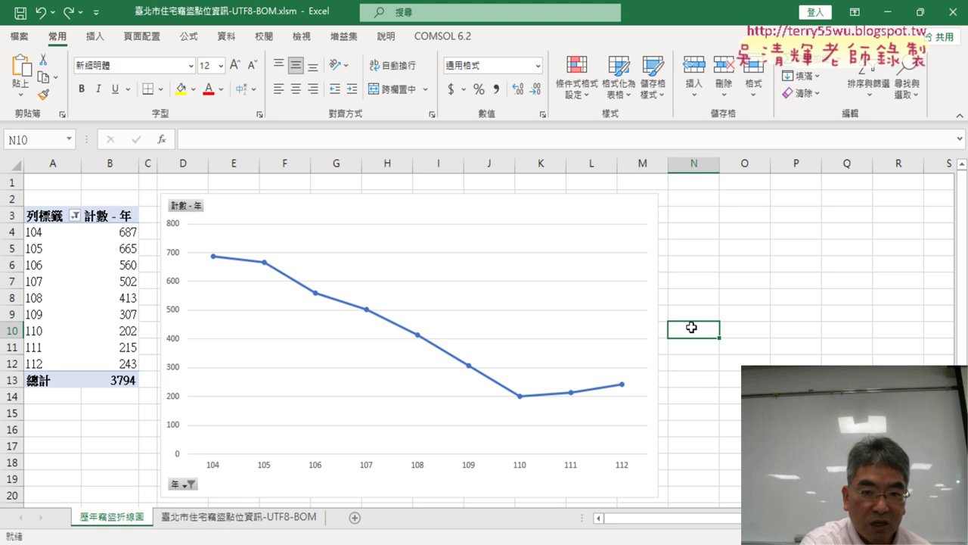
pyautogui.hotkey('ctrl', 'z')
pyautogui.hotkey('ctrl', 'z')
pyautogui.hotkey('ctrl', 'z')
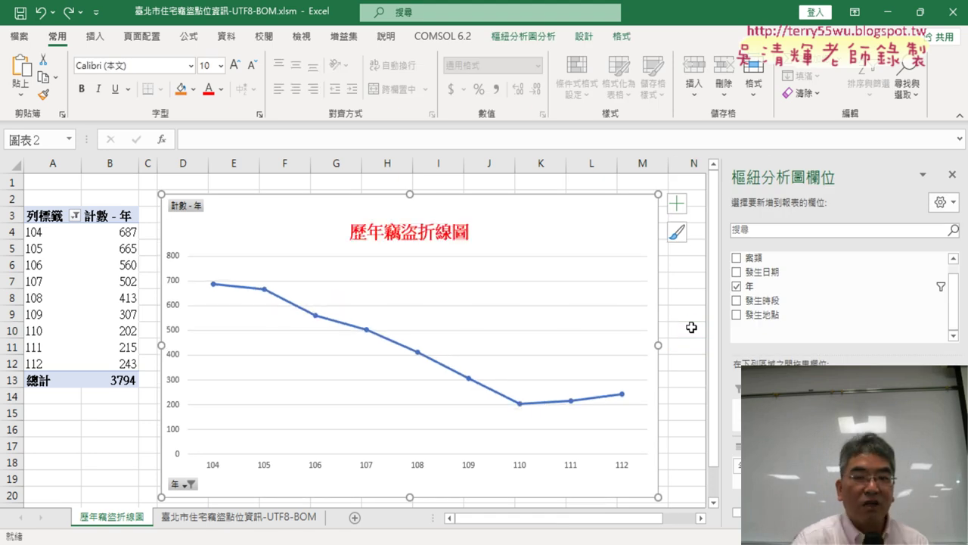
# Step: Try data labels and a trendline on the line chart, leaving both turned off
pyautogui.click(680, 204)
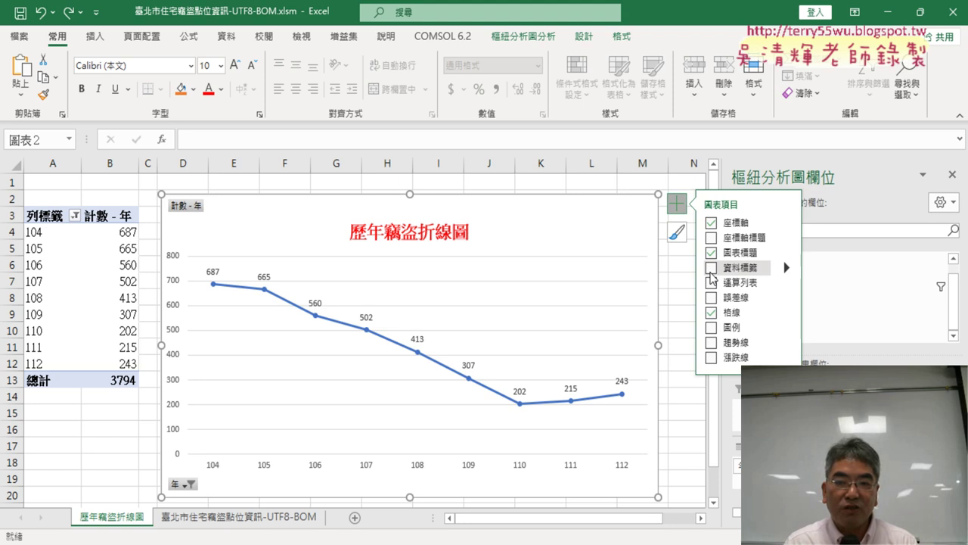
pyautogui.click(711, 272)
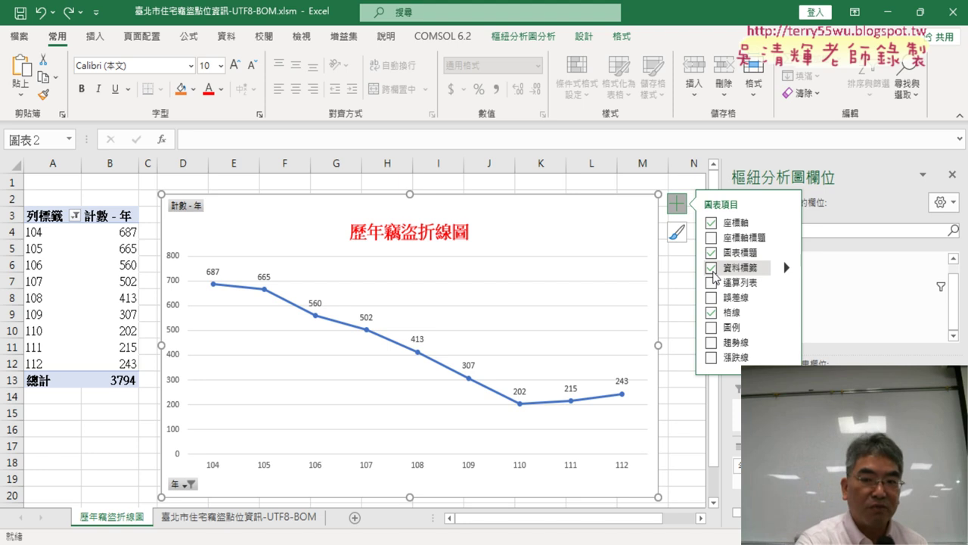
pyautogui.click(712, 269)
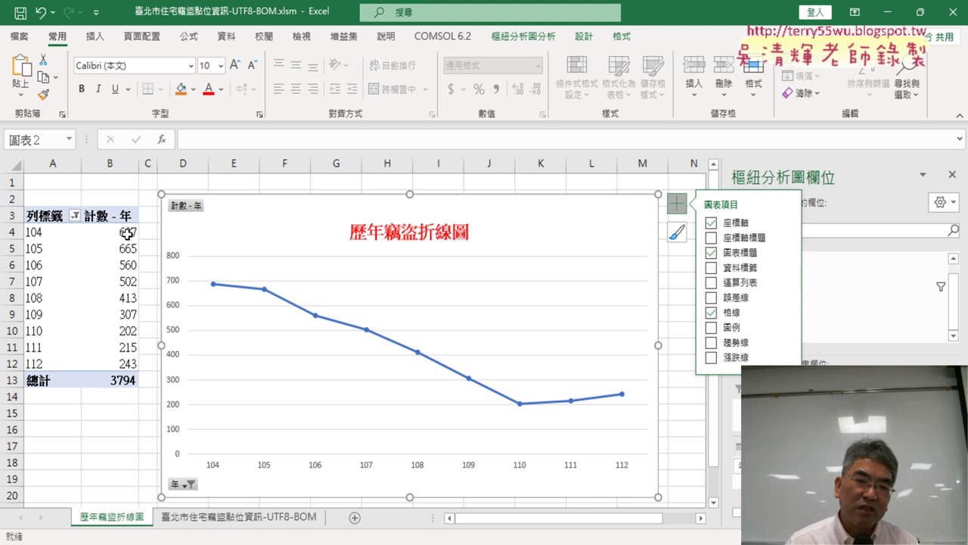
pyautogui.click(711, 268)
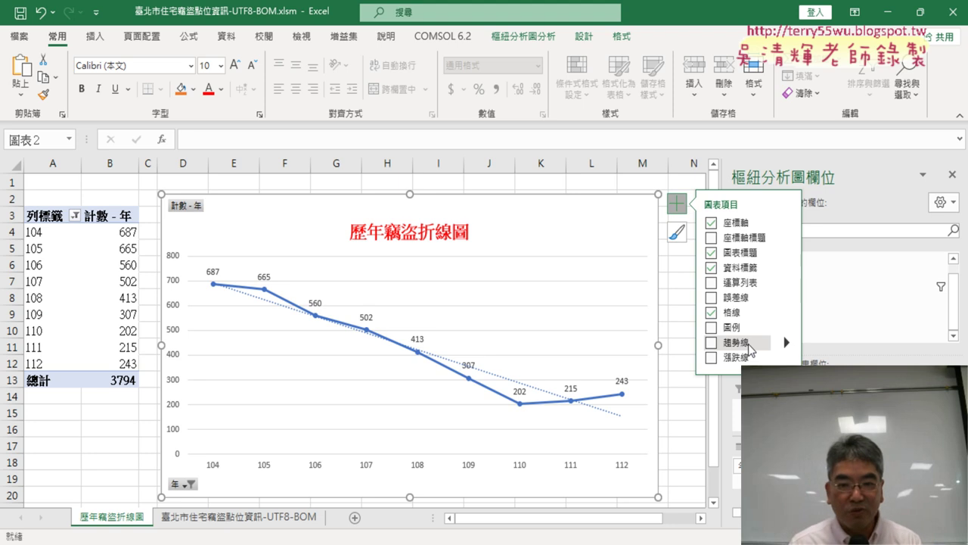
pyautogui.click(713, 346)
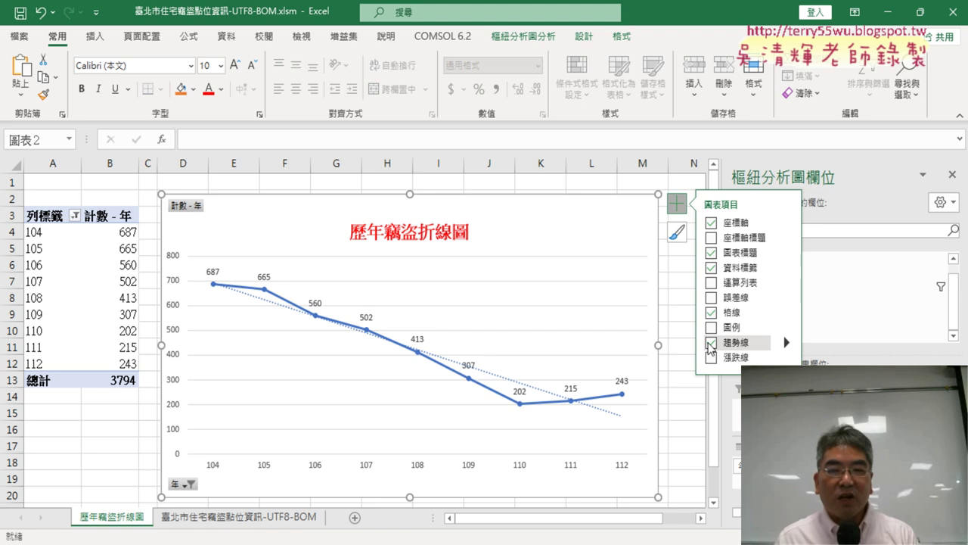
pyautogui.click(711, 344)
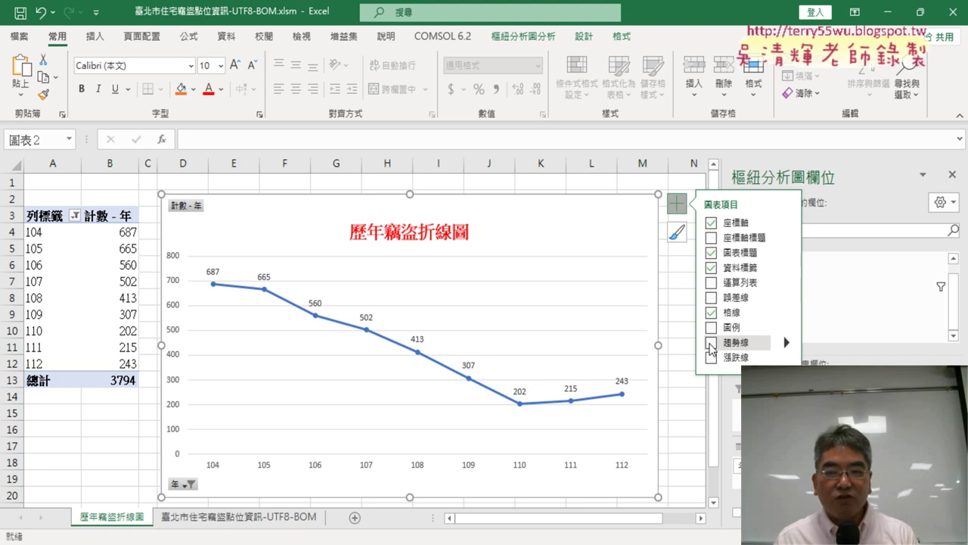
pyautogui.click(711, 268)
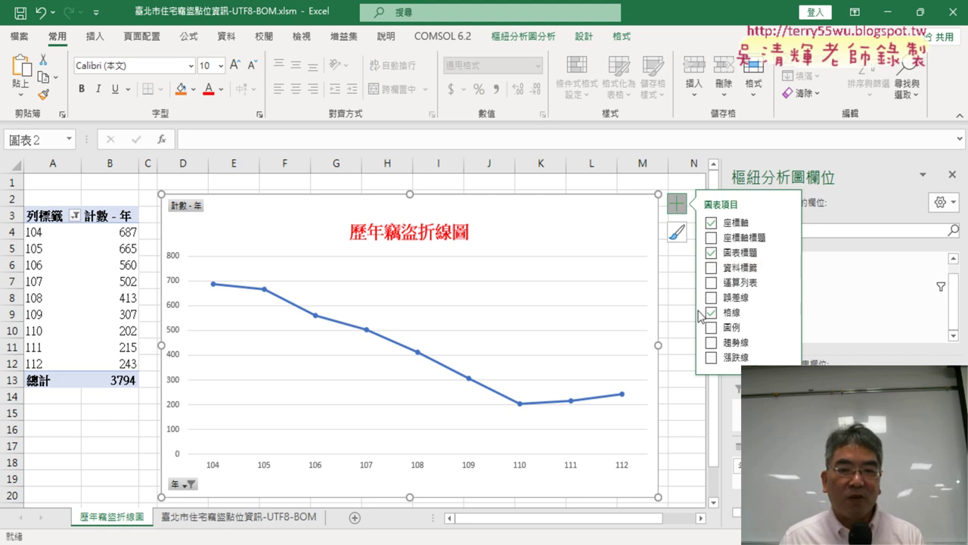
# Step: Deselect the chart and go to the 臺北市住宅竊盜點位資訊-UTF8-BOM raw data sheet
pyautogui.click(672, 396)
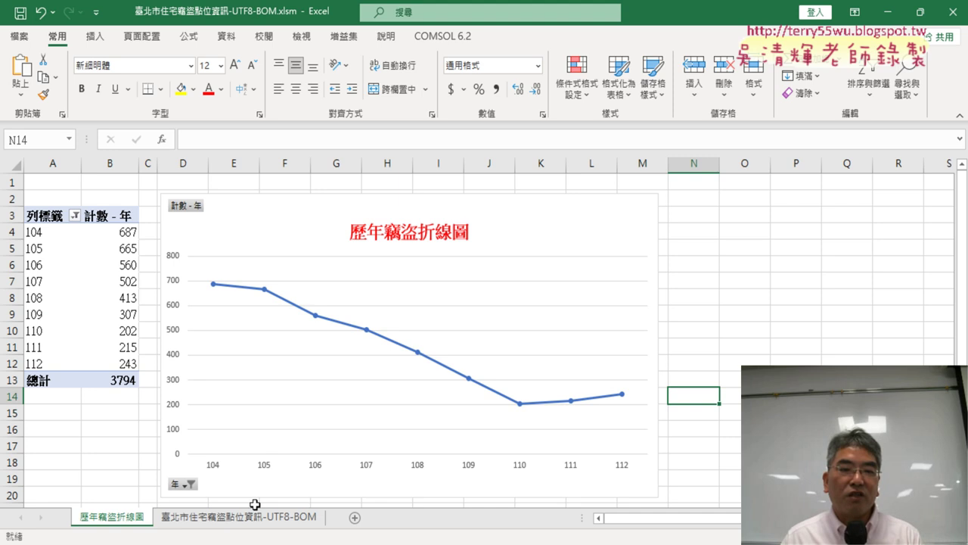
pyautogui.click(101, 316)
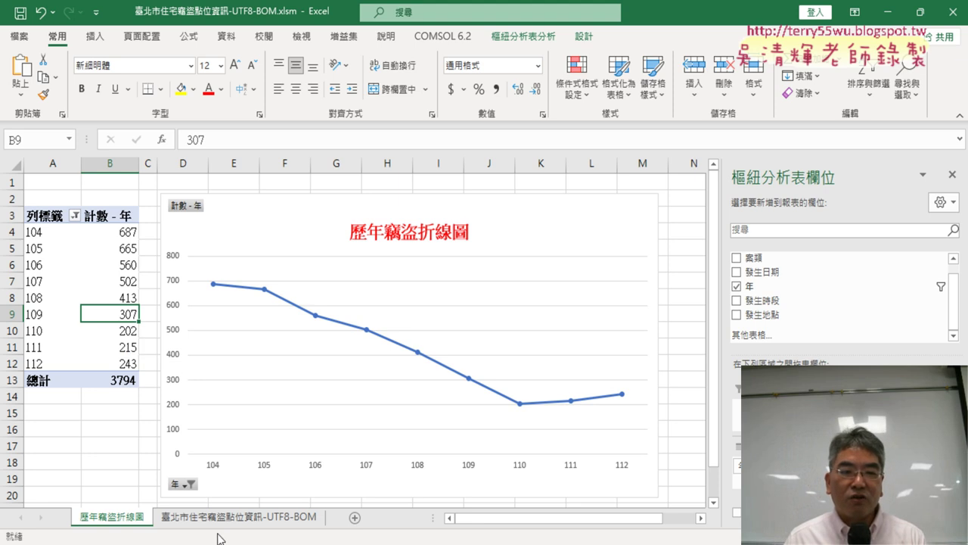
pyautogui.click(260, 522)
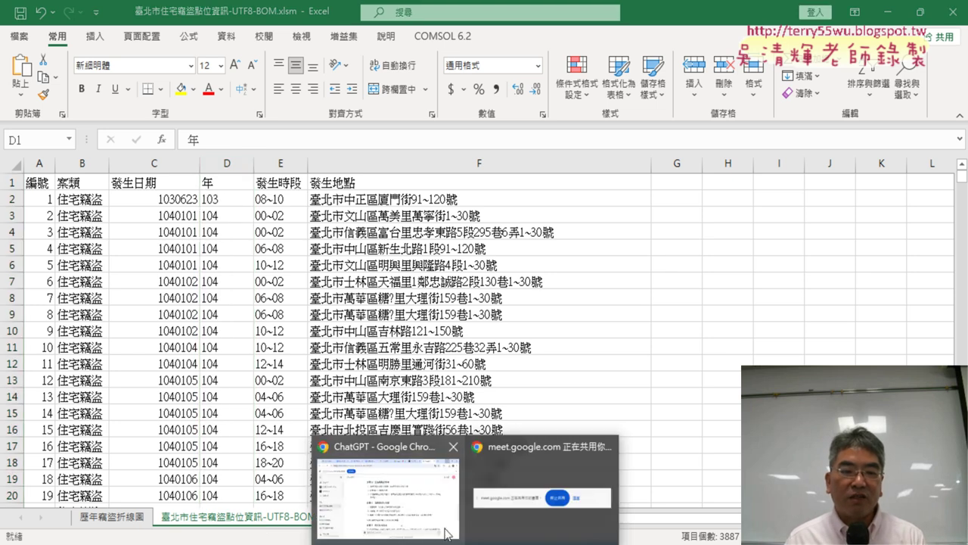
# Step: Open the Google Docs questions and highlight 那區竊盜案件, then 區, in question 2
pyautogui.click(412, 503)
pyautogui.click(170, 15)
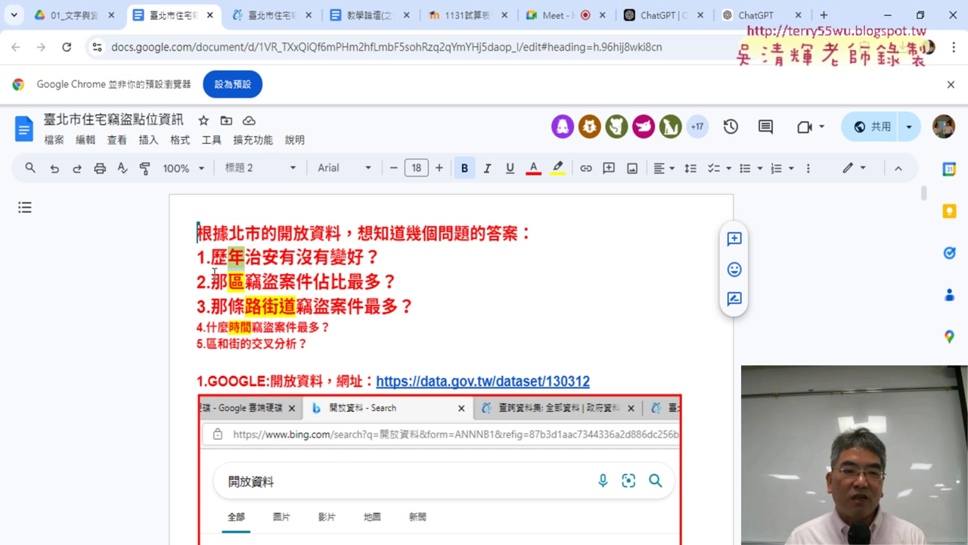
pyautogui.moveTo(227, 281); pyautogui.dragTo(313, 281)
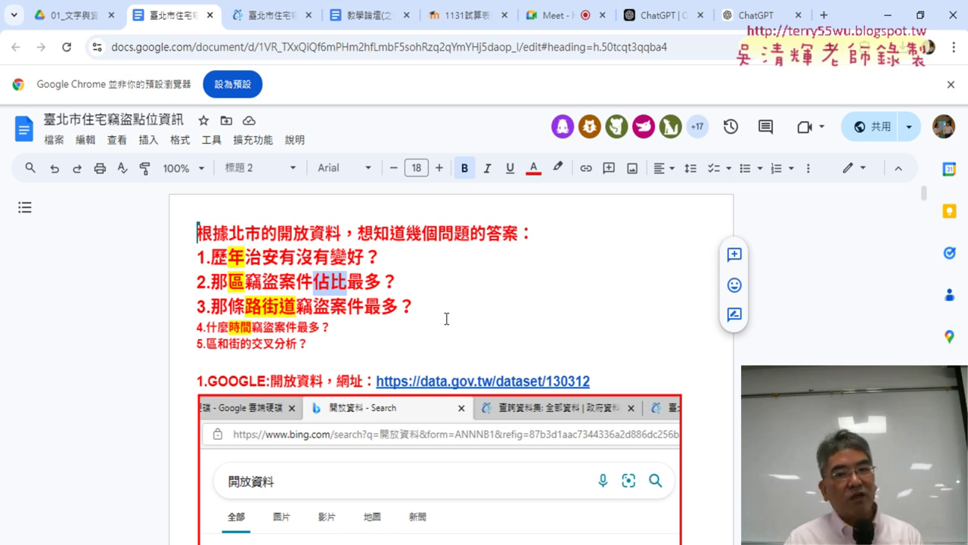
pyautogui.click(888, 16)
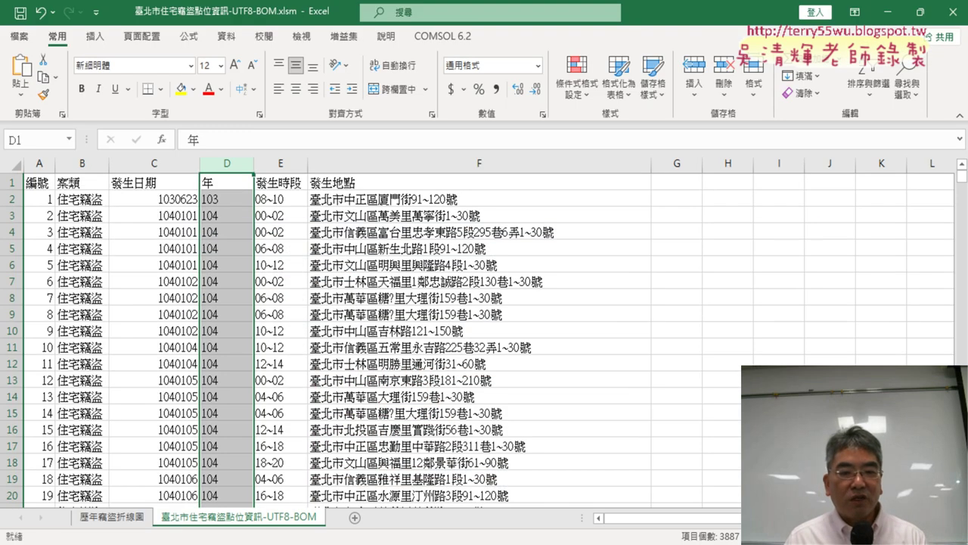
pyautogui.click(368, 450)
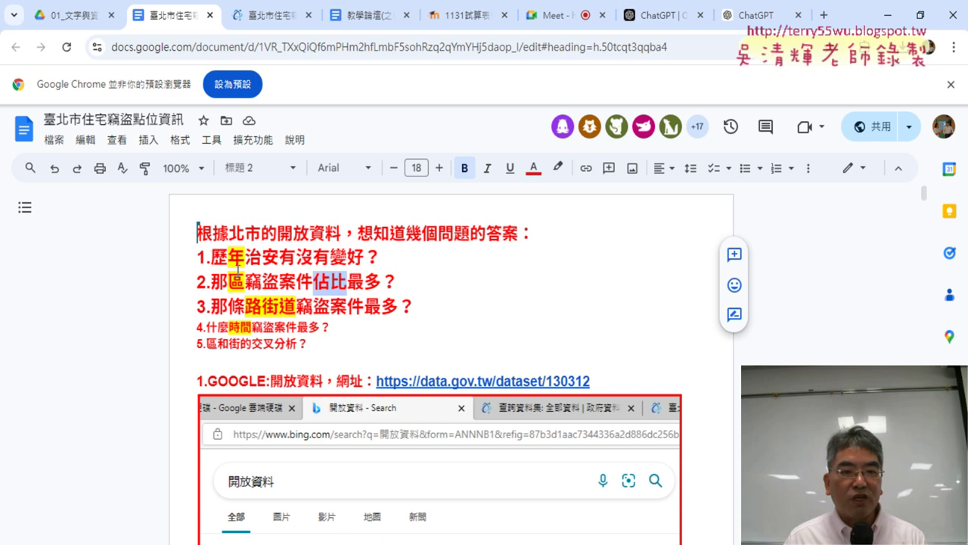
pyautogui.moveTo(229, 281); pyautogui.dragTo(245, 282)
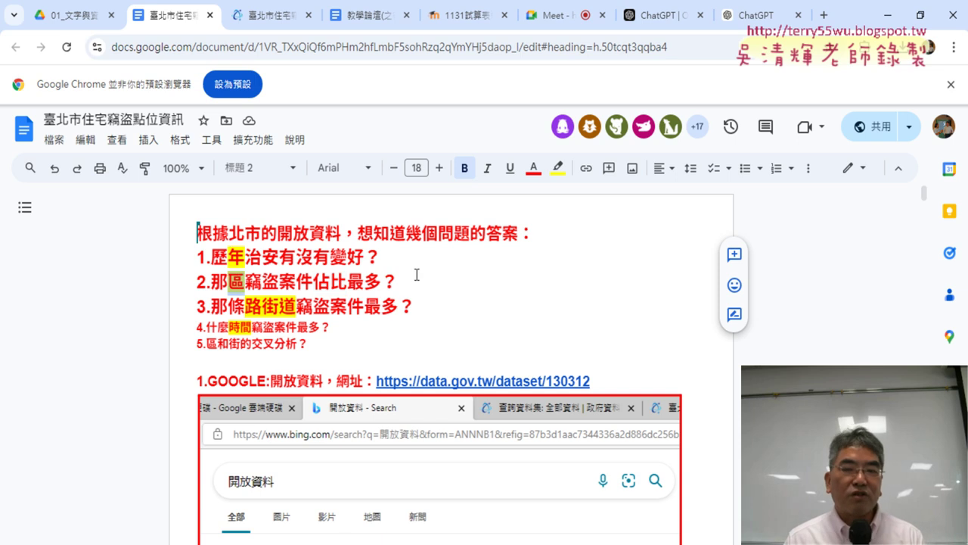
# Step: Switch between Excel's data table and the Google Doc, viewing Excel's Insert options
pyautogui.click(889, 15)
pyautogui.click(294, 248)
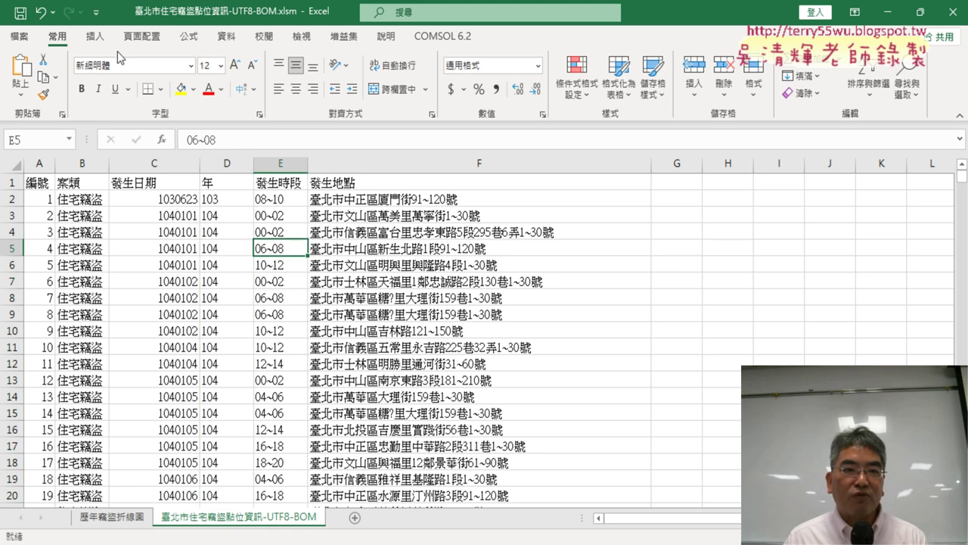
pyautogui.click(95, 37)
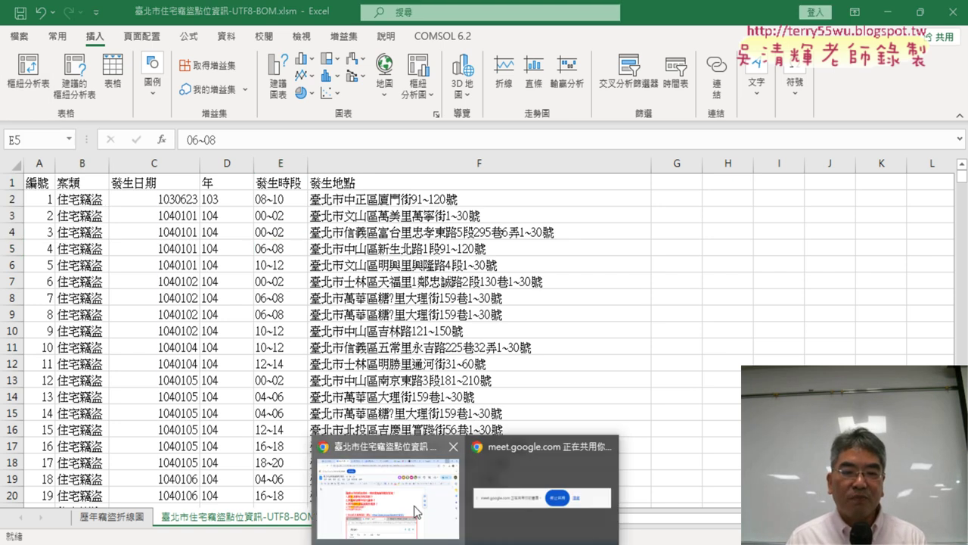
pyautogui.click(387, 480)
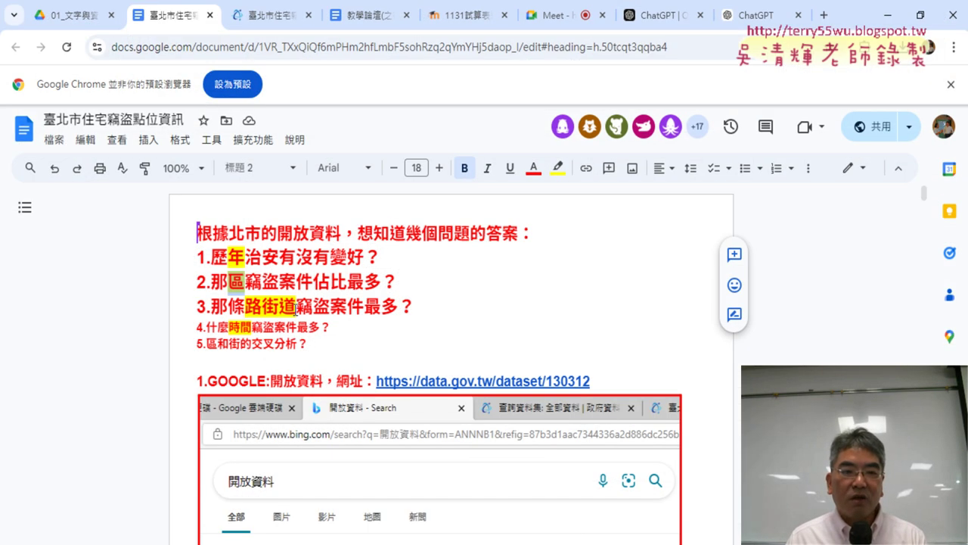
pyautogui.click(888, 15)
# Step: Enter the header 區 in cell G1 beside the 發生地點 column
pyautogui.click(429, 165)
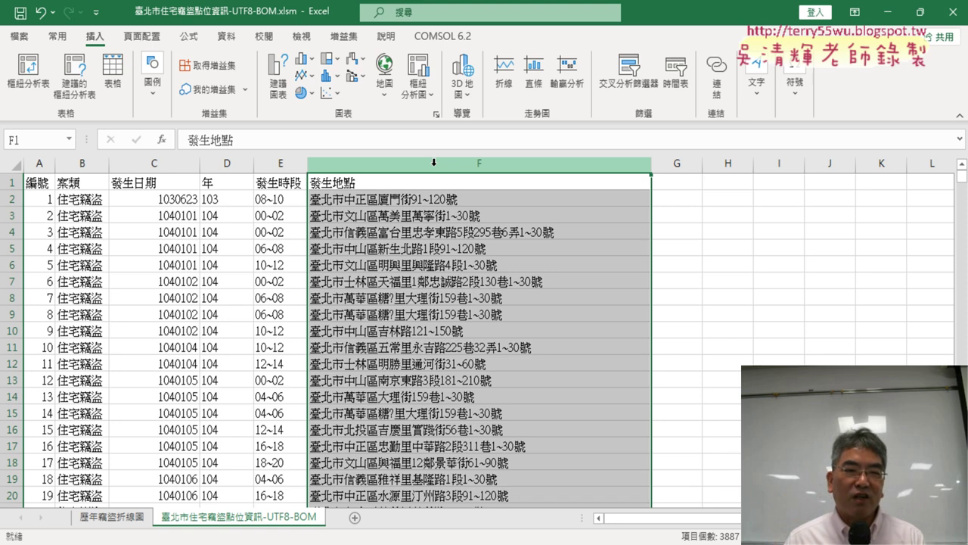
pyautogui.click(682, 184)
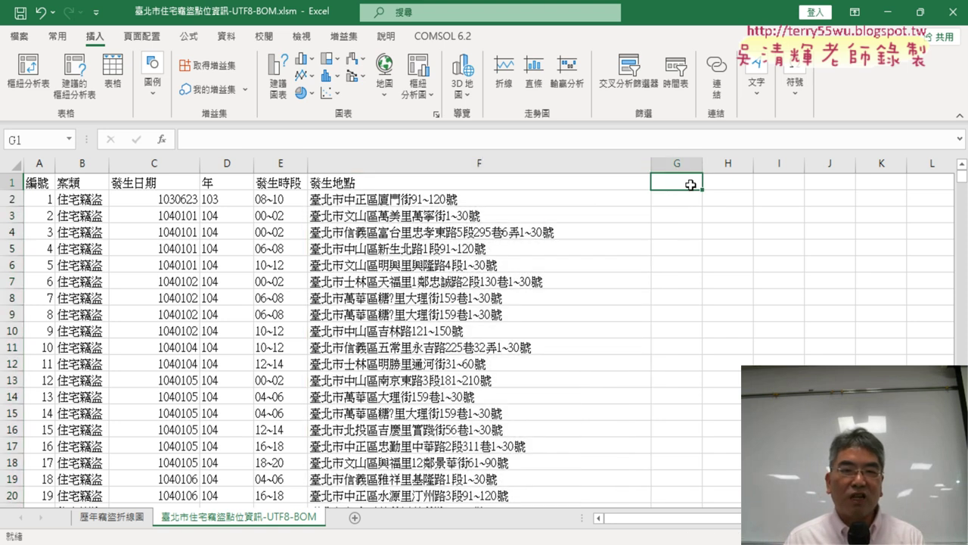
pyautogui.write('ㄑㄩ')
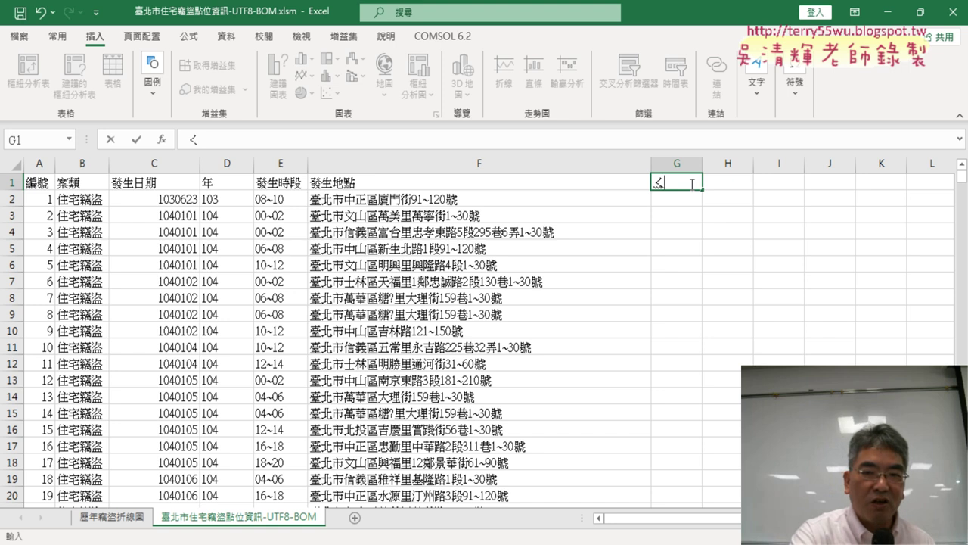
pyautogui.press('space')
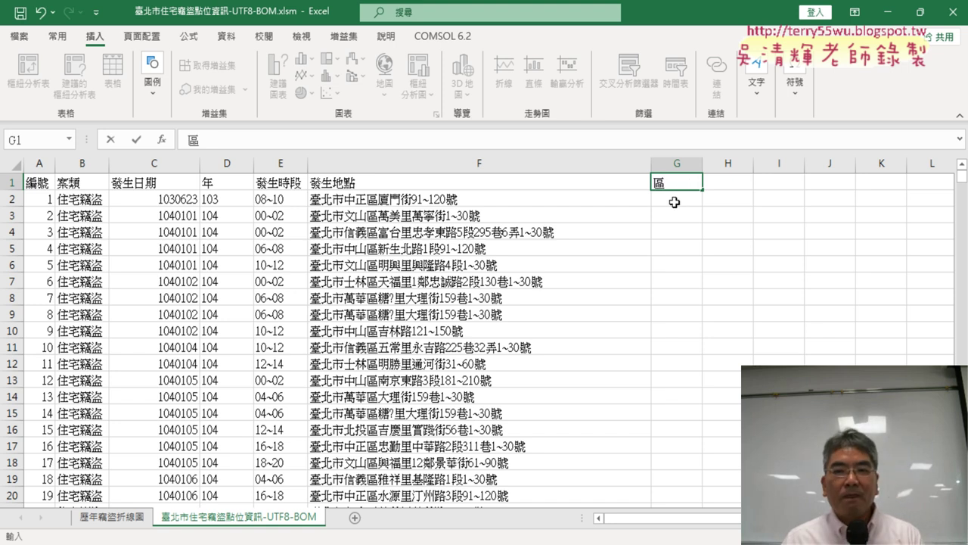
pyautogui.click(668, 200)
# Step: Select the 發生地點 column and scroll through the addresses
pyautogui.click(448, 164)
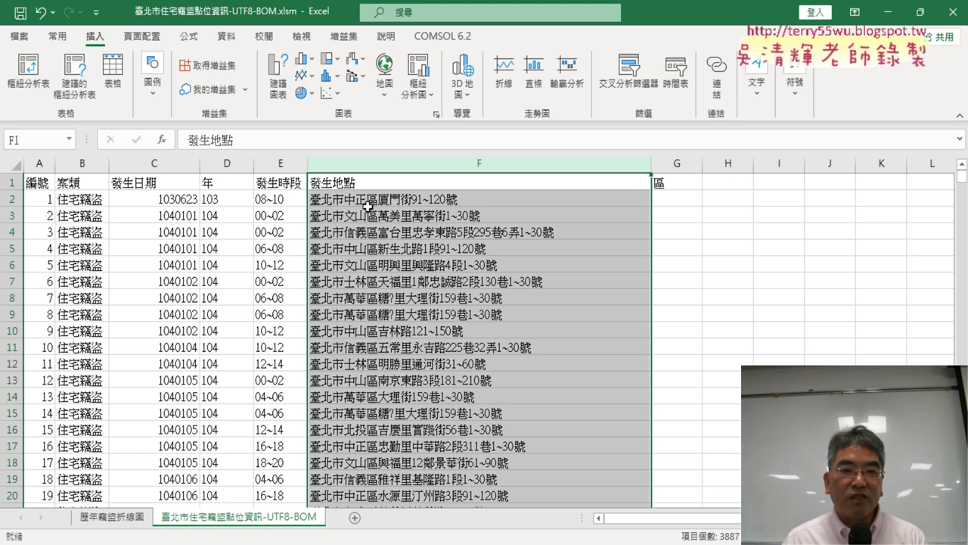
pyautogui.scroll(-3, 363, 209)
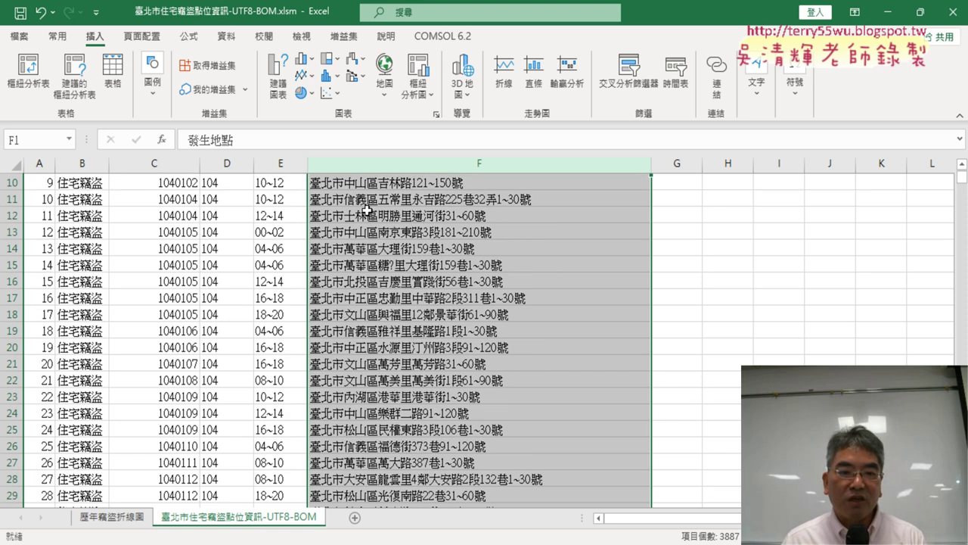
pyautogui.scroll(-8, 364, 208)
pyautogui.scroll(-4, 367, 203)
pyautogui.scroll(-4, 327, 216)
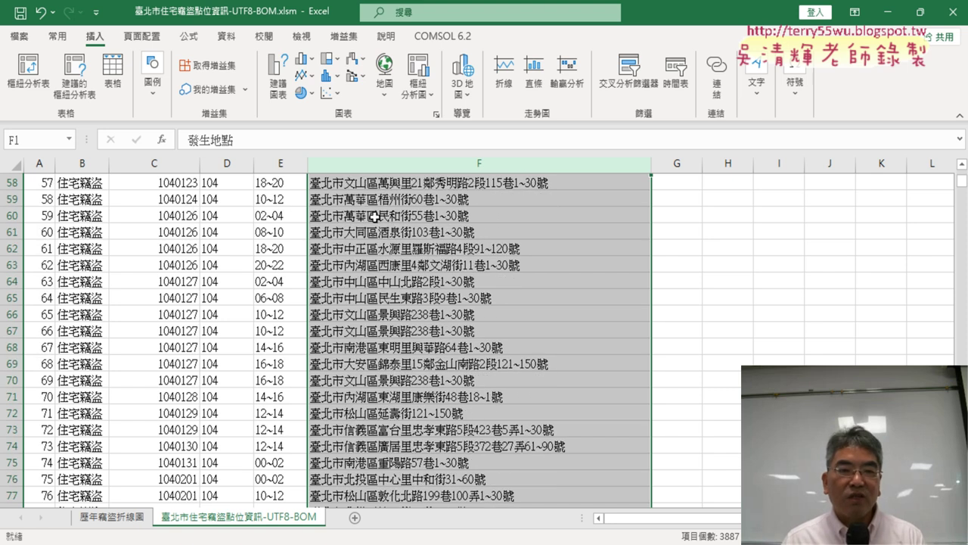
pyautogui.scroll(2, 374, 217)
pyautogui.scroll(5, 375, 216)
pyautogui.scroll(6, 375, 216)
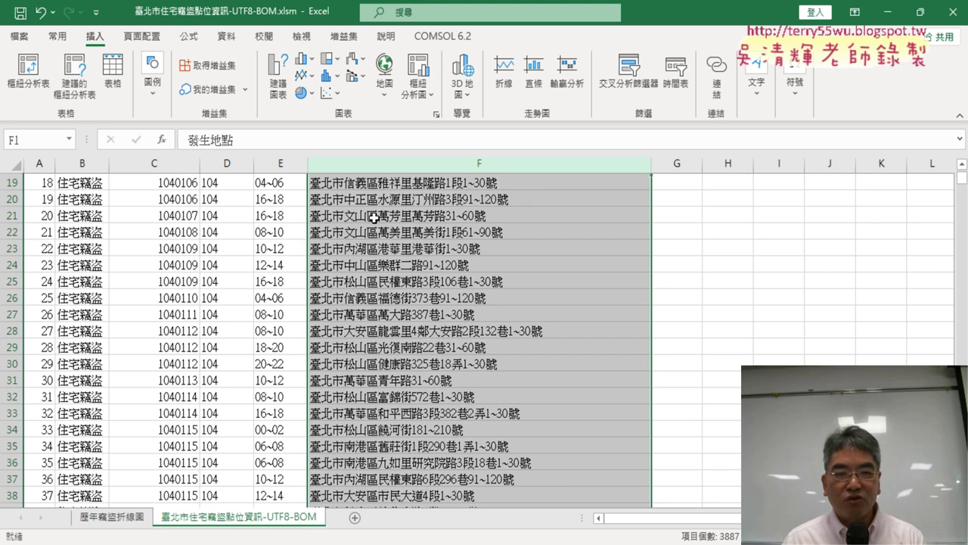
pyautogui.scroll(6, 375, 216)
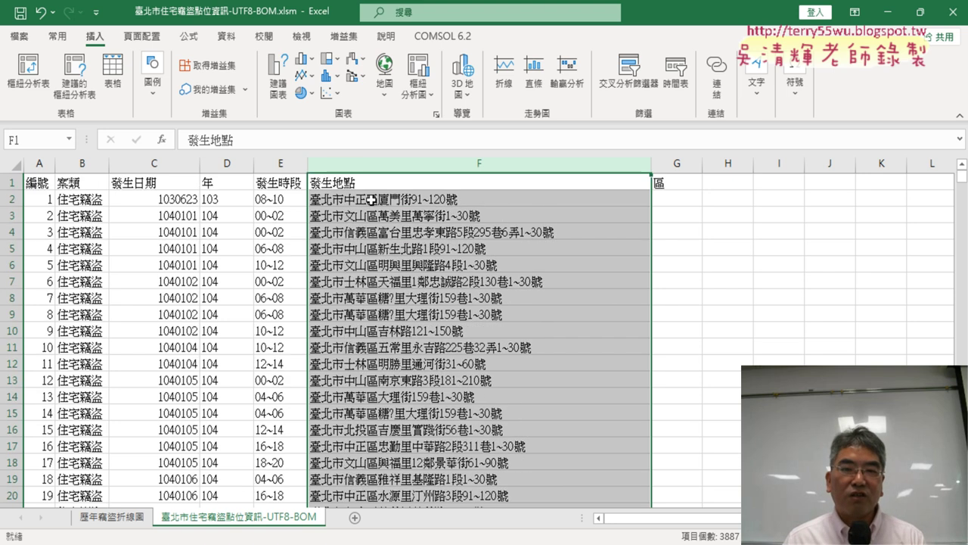
# Step: Insert the MID function into cell G2 through the function dialog
pyautogui.click(685, 203)
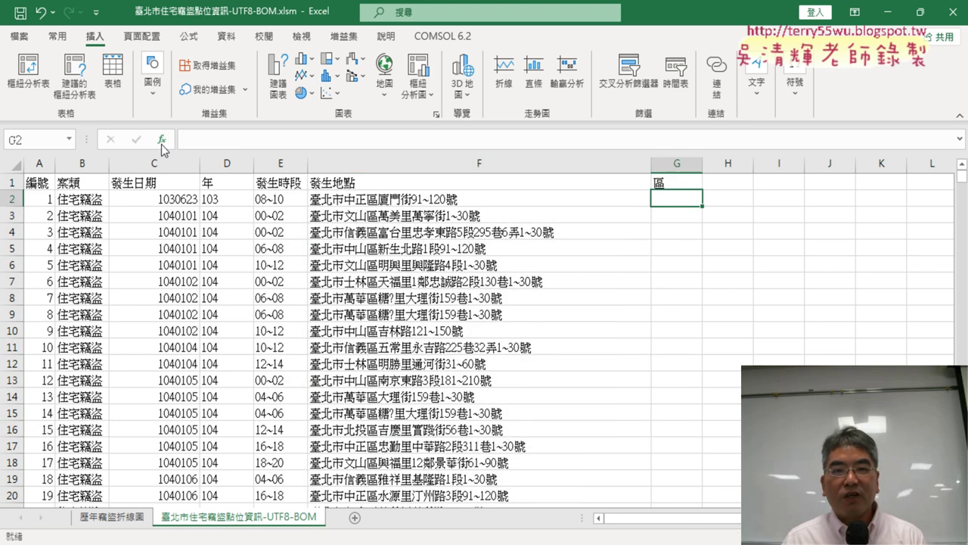
pyautogui.click(164, 143)
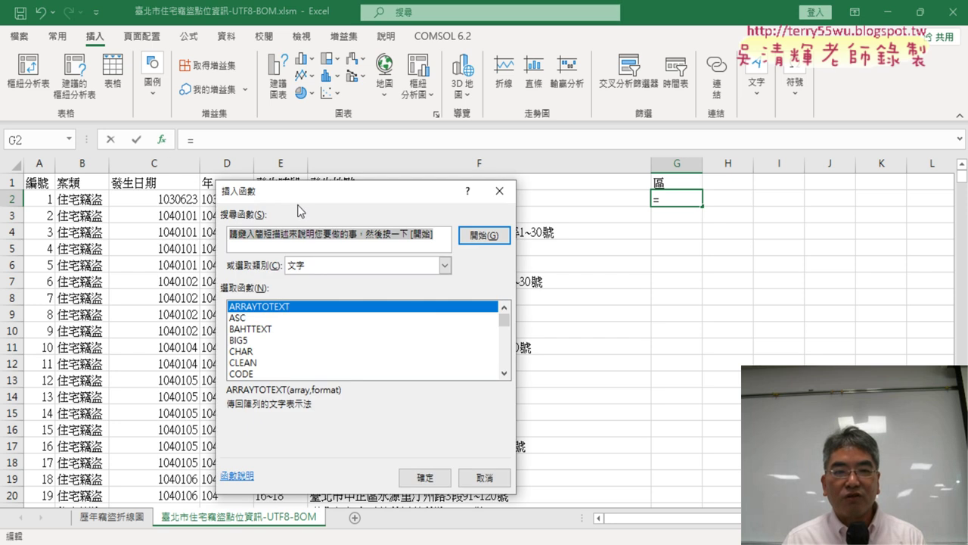
pyautogui.moveTo(454, 189); pyautogui.dragTo(171, 169)
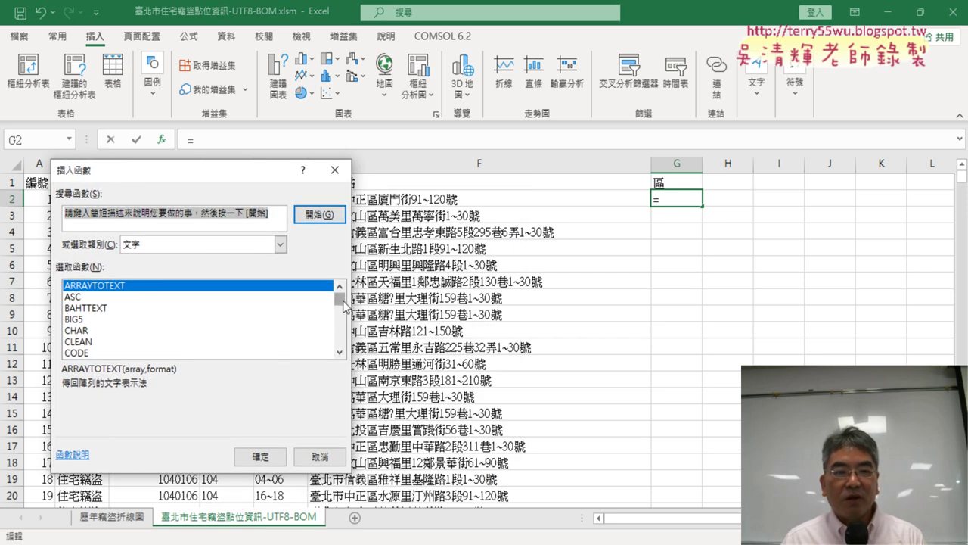
pyautogui.moveTo(339, 300); pyautogui.dragTo(343, 319)
pyautogui.moveTo(250, 173); pyautogui.dragTo(491, 319)
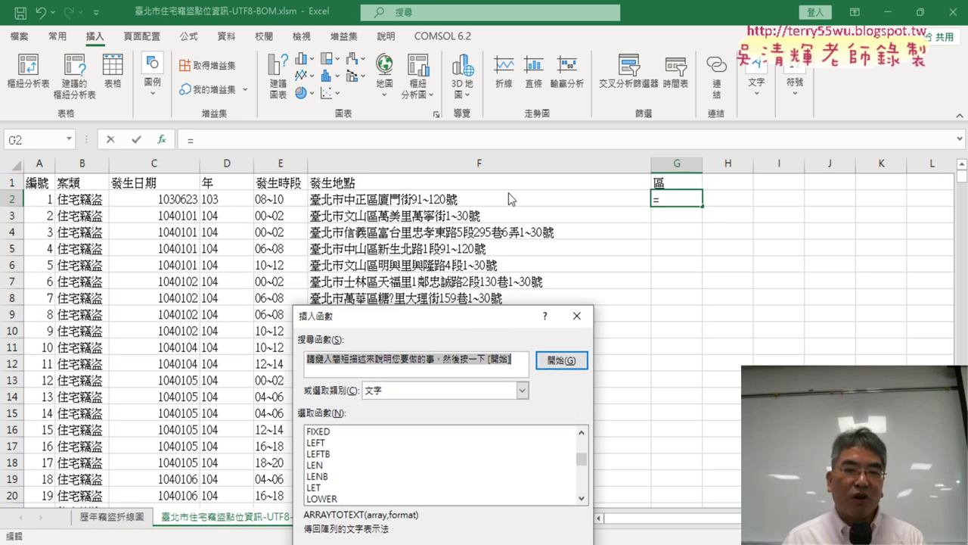
pyautogui.moveTo(408, 317); pyautogui.dragTo(137, 165)
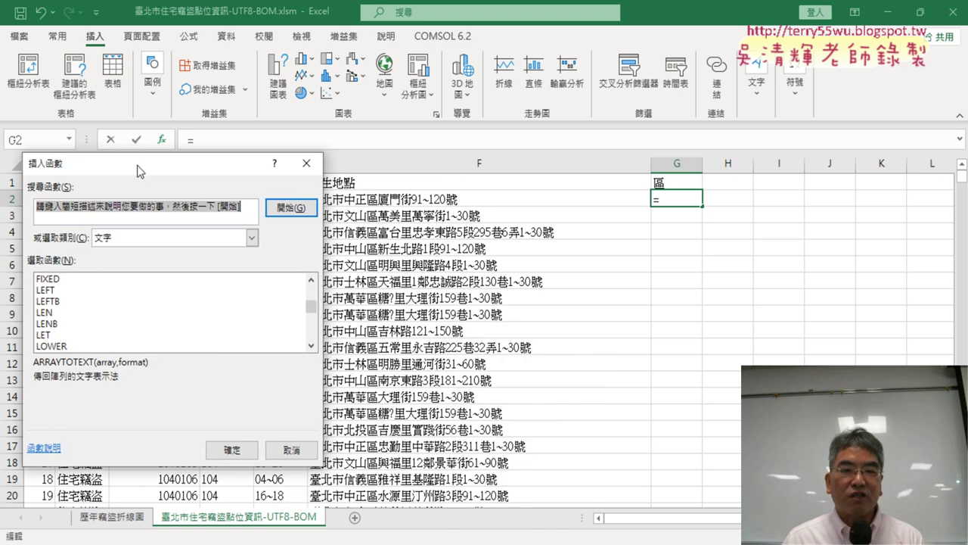
pyautogui.scroll(-1, 312, 348)
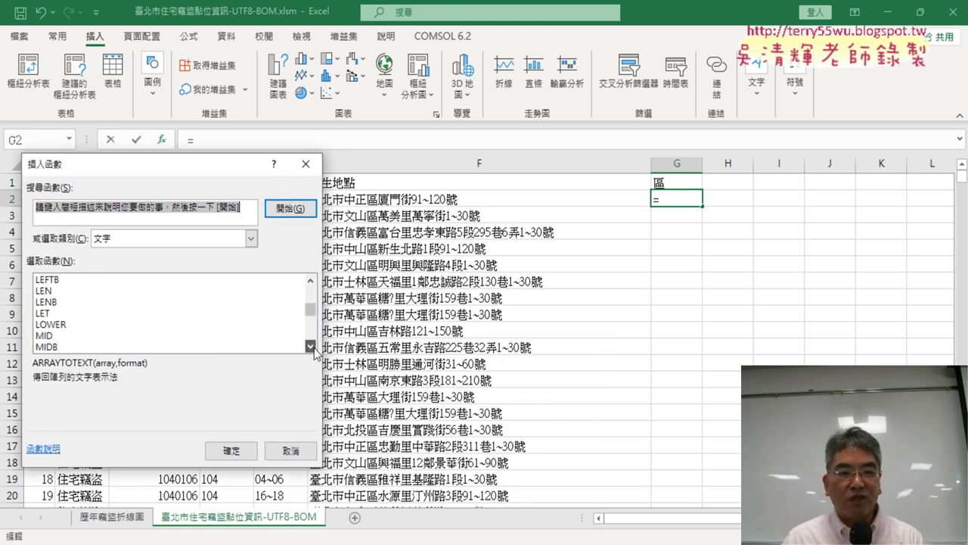
pyautogui.click(163, 313)
pyautogui.doubleClick(160, 323)
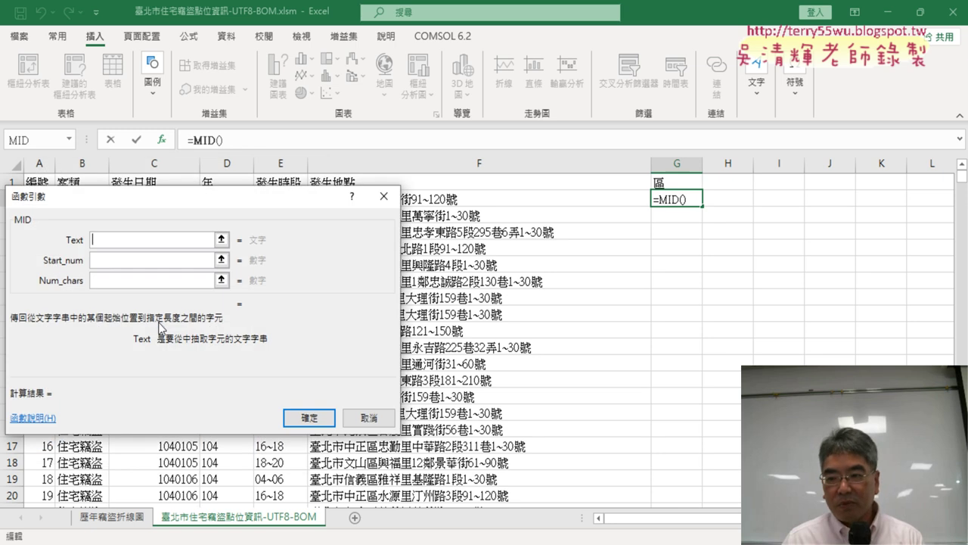
pyautogui.moveTo(195, 197); pyautogui.dragTo(214, 308)
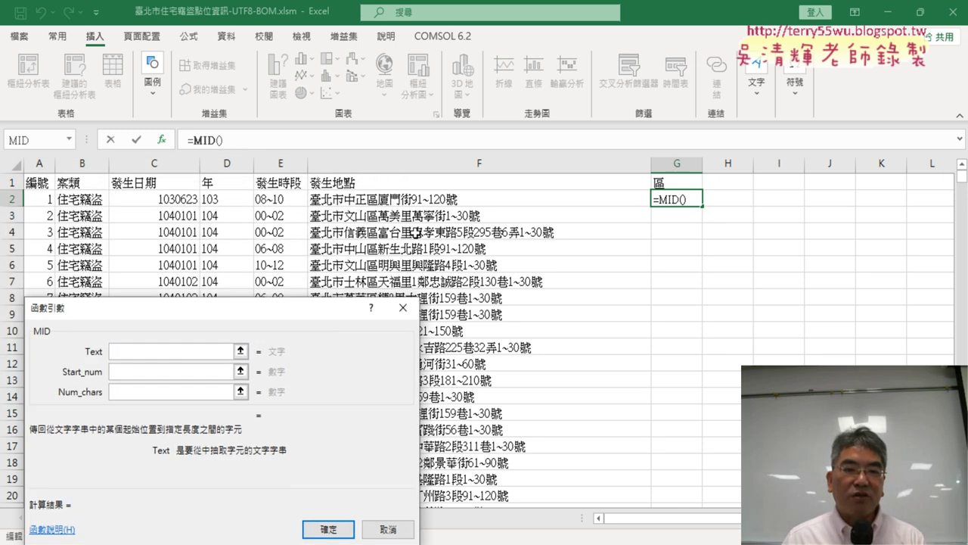
# Step: Set MID arguments F2, 4, 3 and fill =MID(F2,4,3) down column G
pyautogui.click(436, 199)
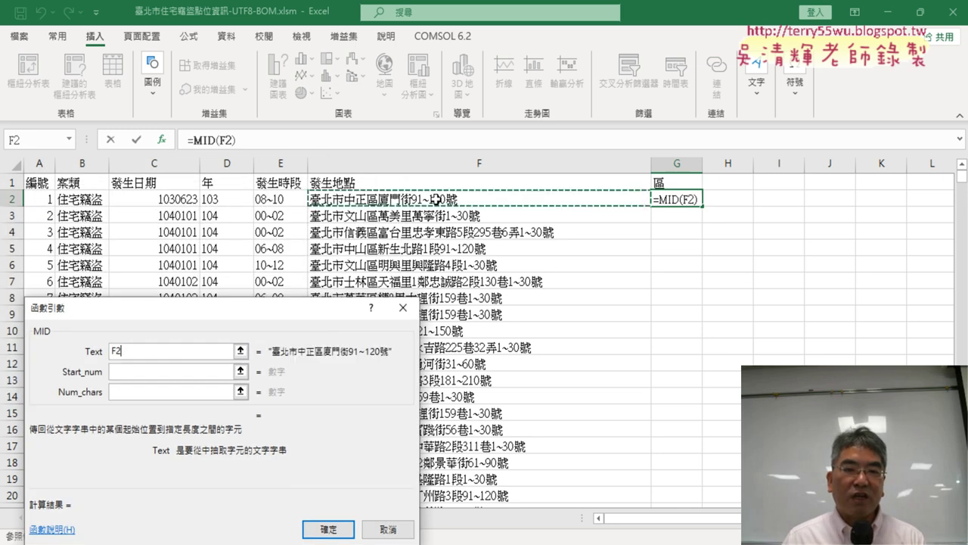
pyautogui.click(122, 373)
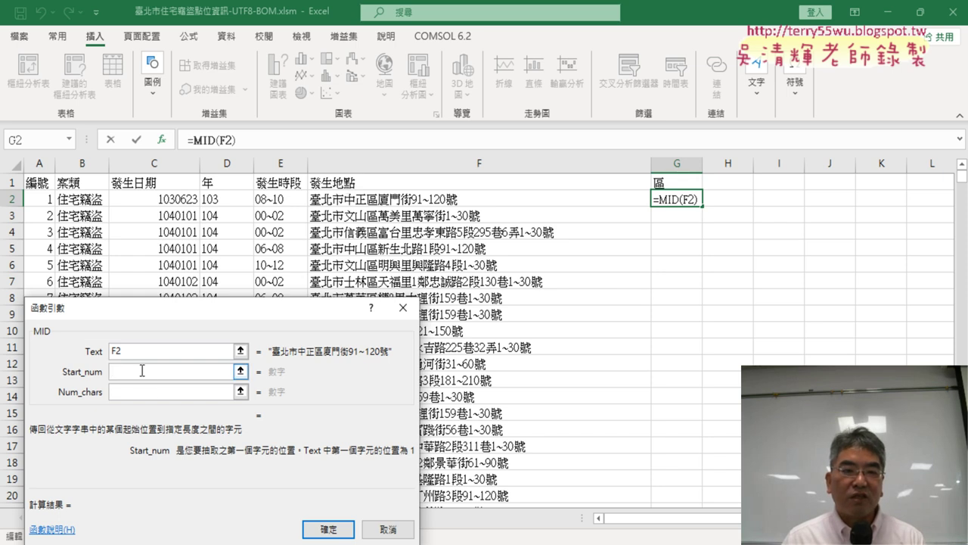
pyautogui.write('4')
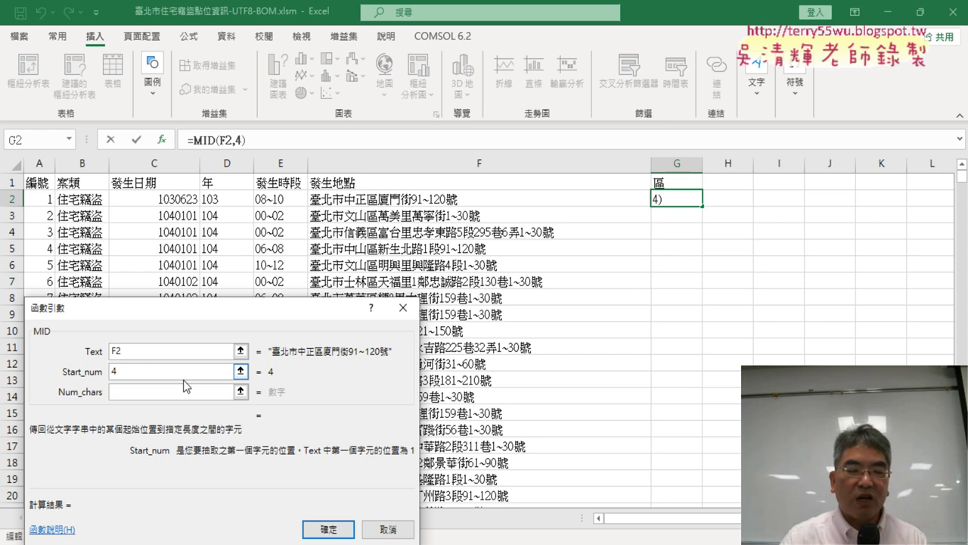
pyautogui.click(185, 387)
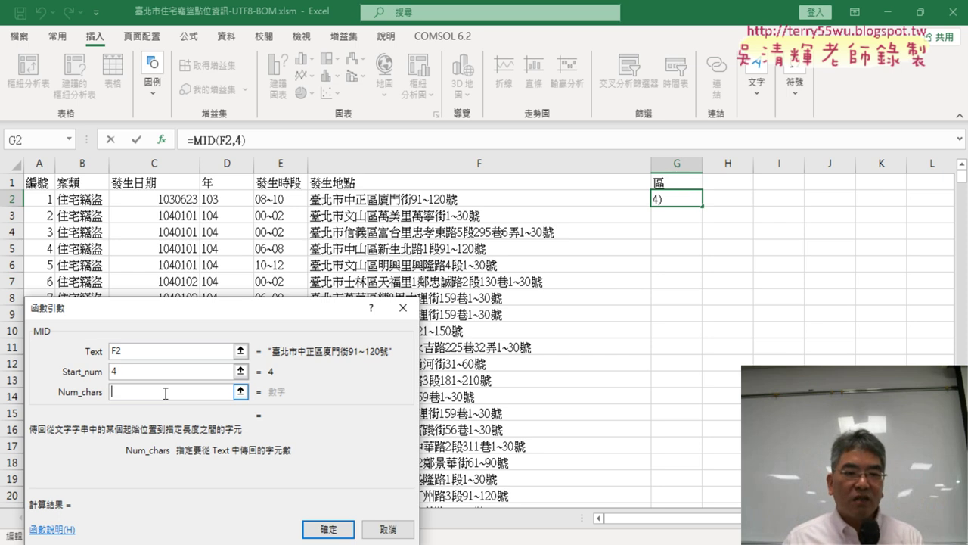
pyautogui.write('3')
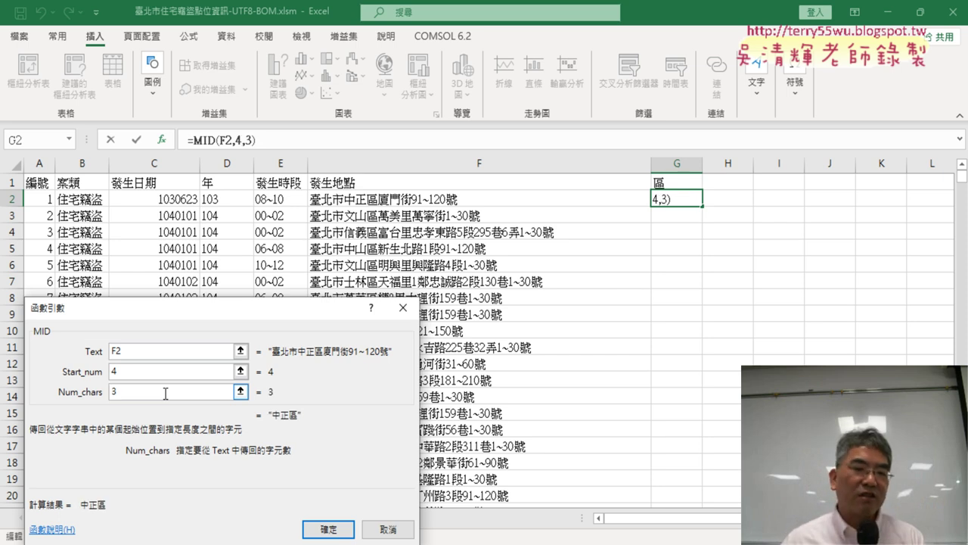
pyautogui.click(324, 528)
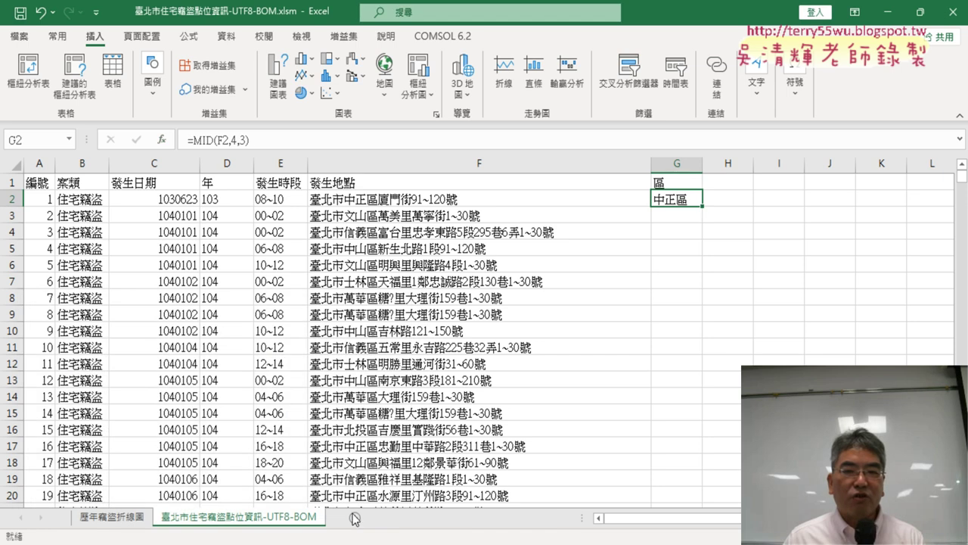
pyautogui.doubleClick(704, 206)
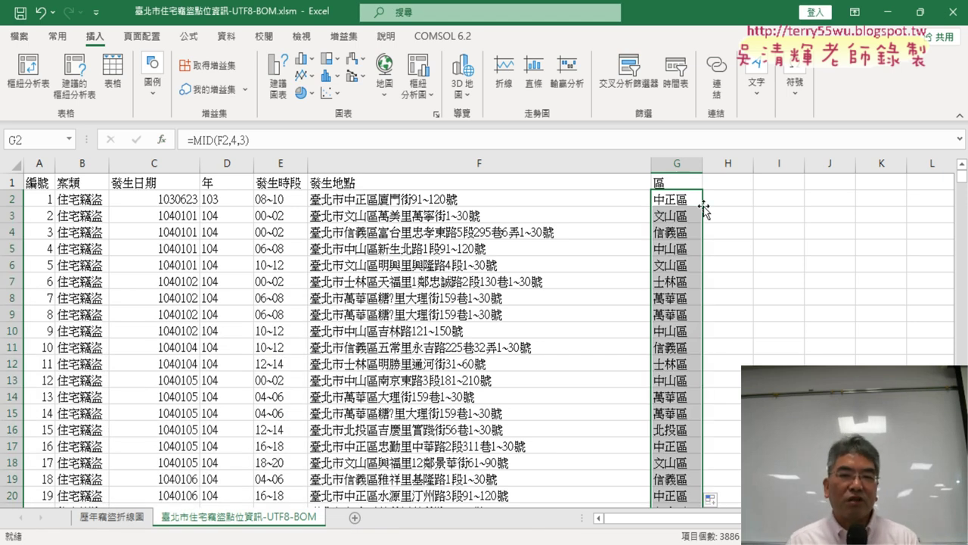
# Step: Check the 區 column against the F5 address, then bring the Google Doc back
pyautogui.click(678, 163)
pyautogui.click(468, 245)
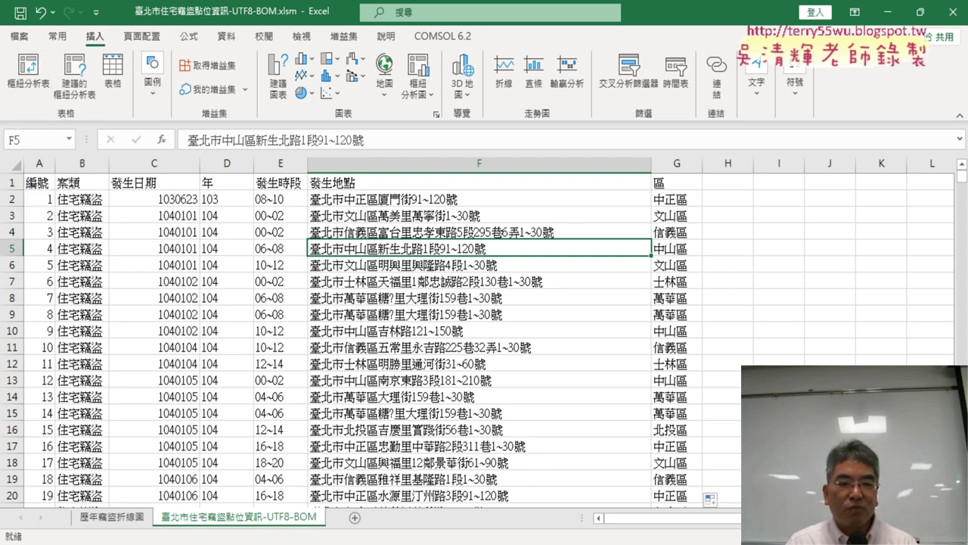
pyautogui.click(398, 506)
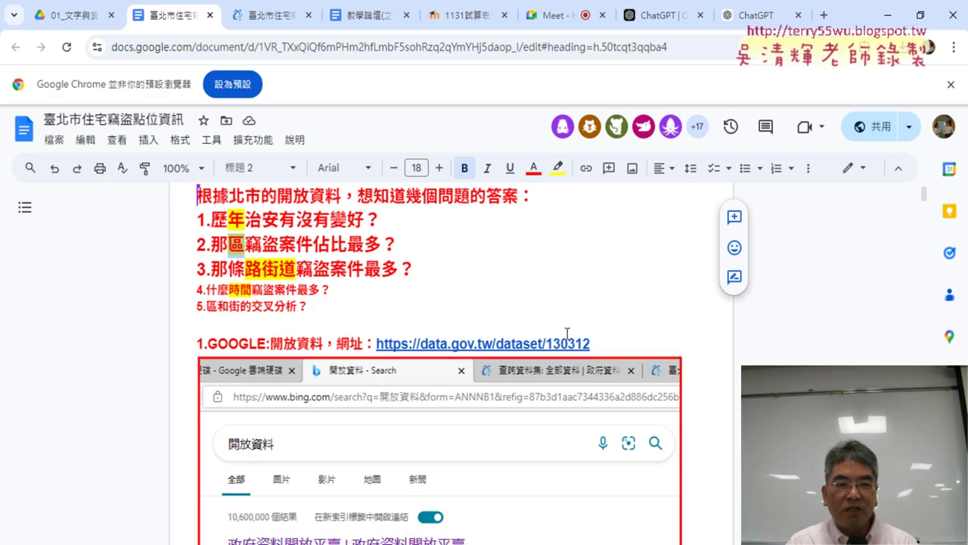
# Step: Scroll down through the Google Docs burglary questions
pyautogui.scroll(-8, 714, 358)
pyautogui.scroll(-4, 714, 358)
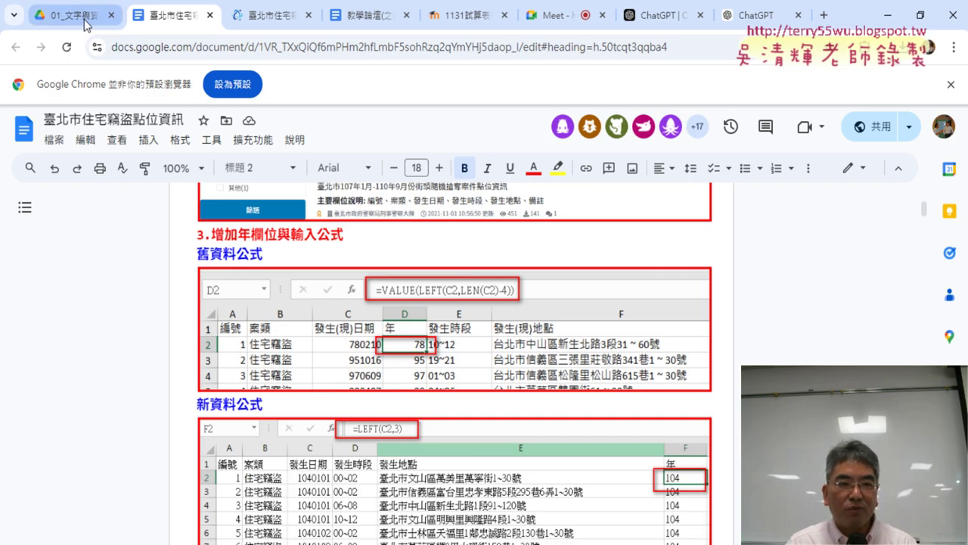
pyautogui.scroll(-4, 443, 417)
pyautogui.scroll(-5, 443, 417)
pyautogui.scroll(-5, 443, 417)
pyautogui.scroll(-5, 443, 418)
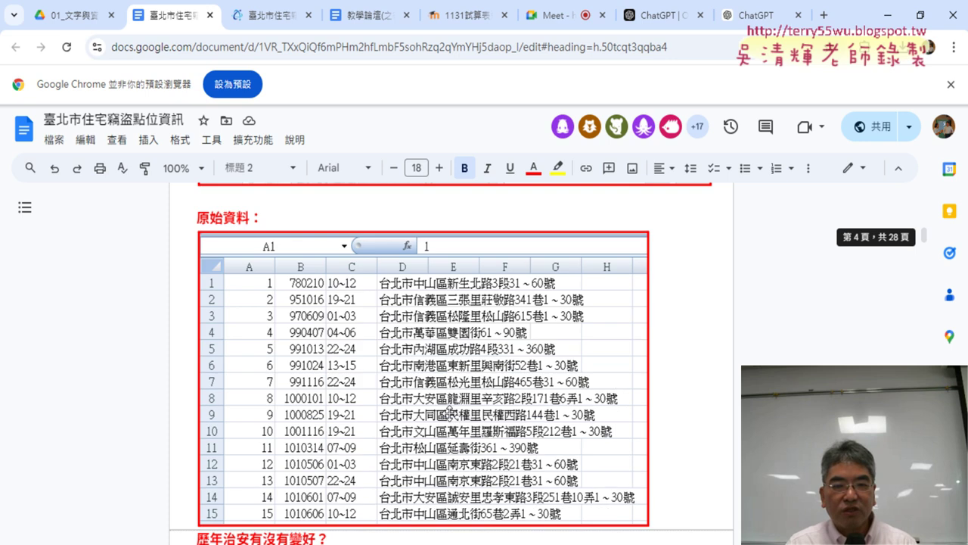
pyautogui.scroll(-5, 447, 416)
pyautogui.scroll(-5, 449, 412)
pyautogui.scroll(-5, 450, 412)
pyautogui.scroll(-5, 449, 412)
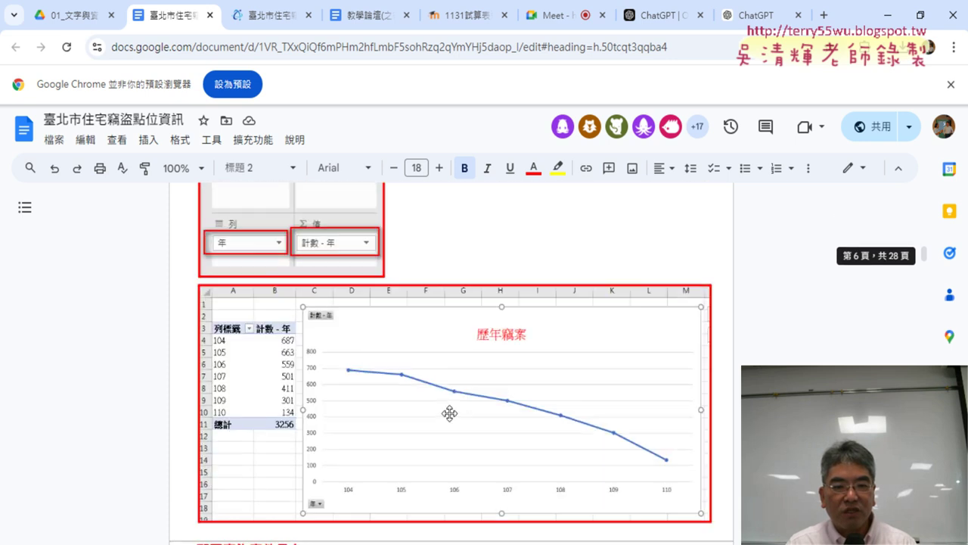
pyautogui.scroll(-5, 449, 412)
pyautogui.scroll(-2, 450, 414)
pyautogui.scroll(2, 450, 414)
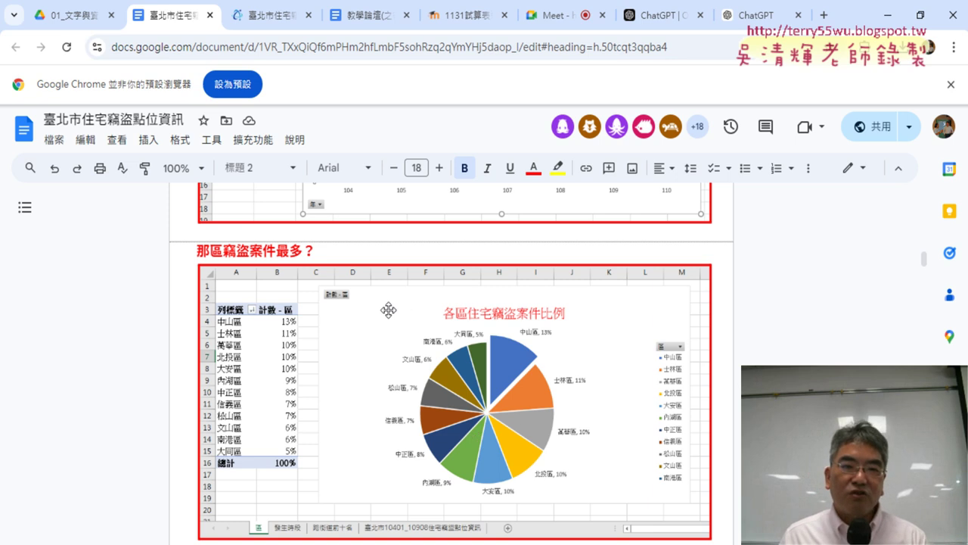
# Step: Highlight 那條路街道 in question 3 and minimize Chrome to return to Excel
pyautogui.moveTo(924, 259); pyautogui.dragTo(924, 194)
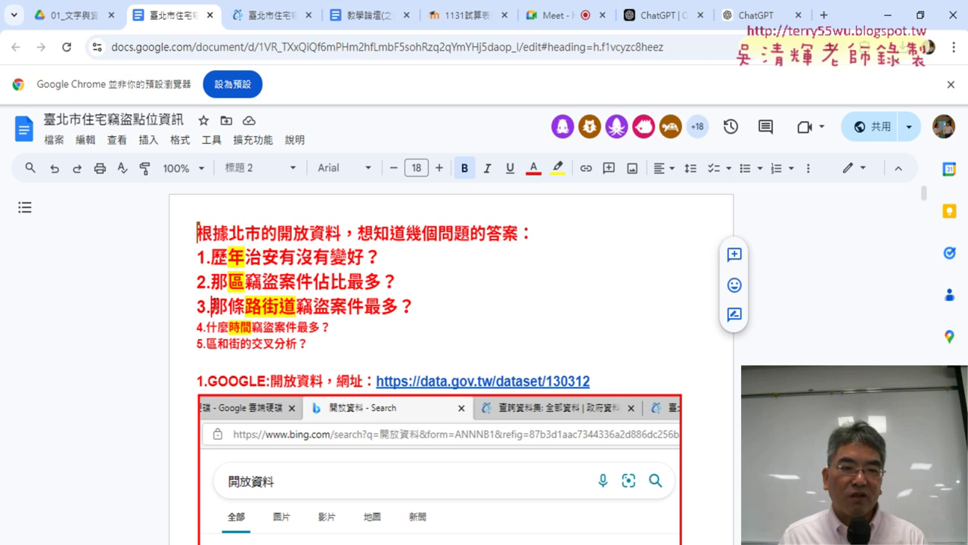
pyautogui.moveTo(211, 306); pyautogui.dragTo(295, 302)
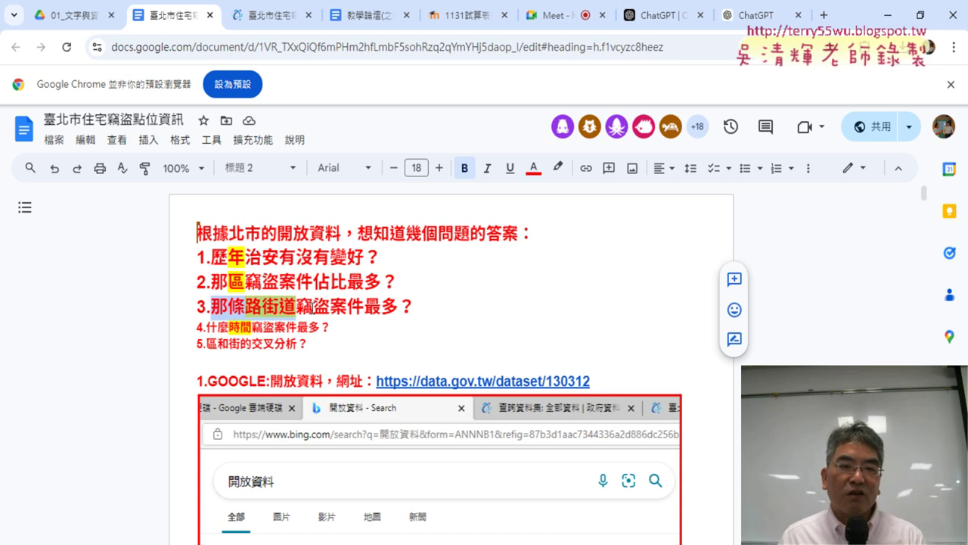
pyautogui.click(884, 15)
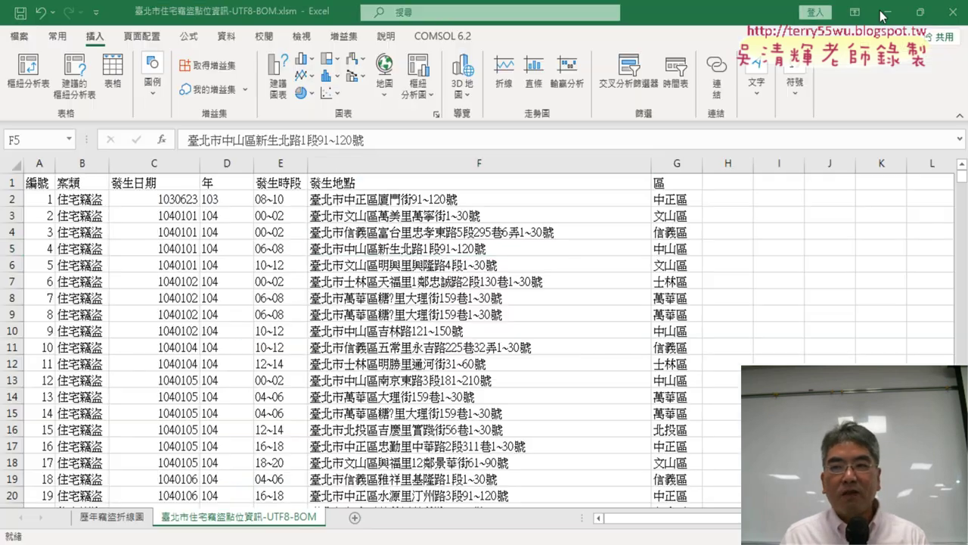
# Step: Mark the street part of the first address, then start typing 路街 in H1 with Zhuyin
pyautogui.doubleClick(378, 201)
pyautogui.moveTo(378, 199); pyautogui.dragTo(413, 198)
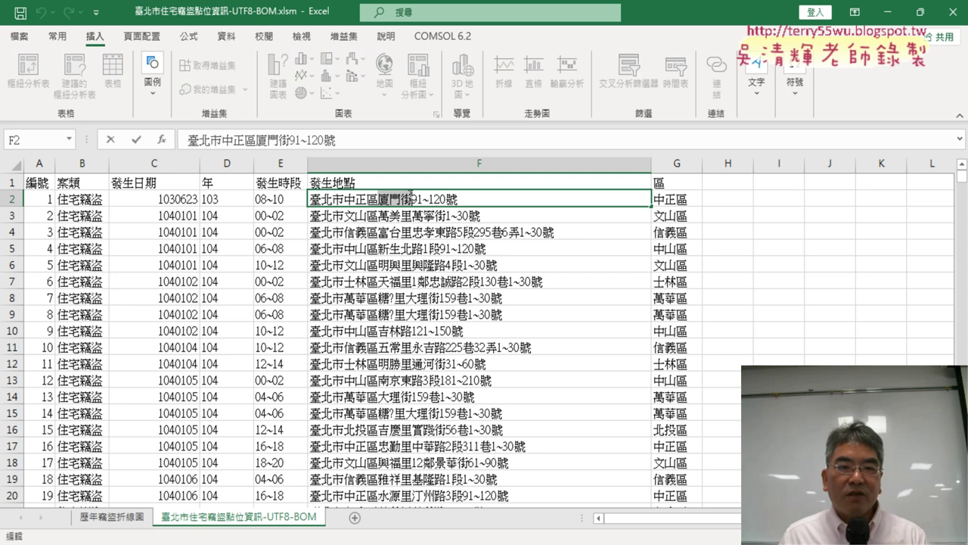
pyautogui.click(730, 183)
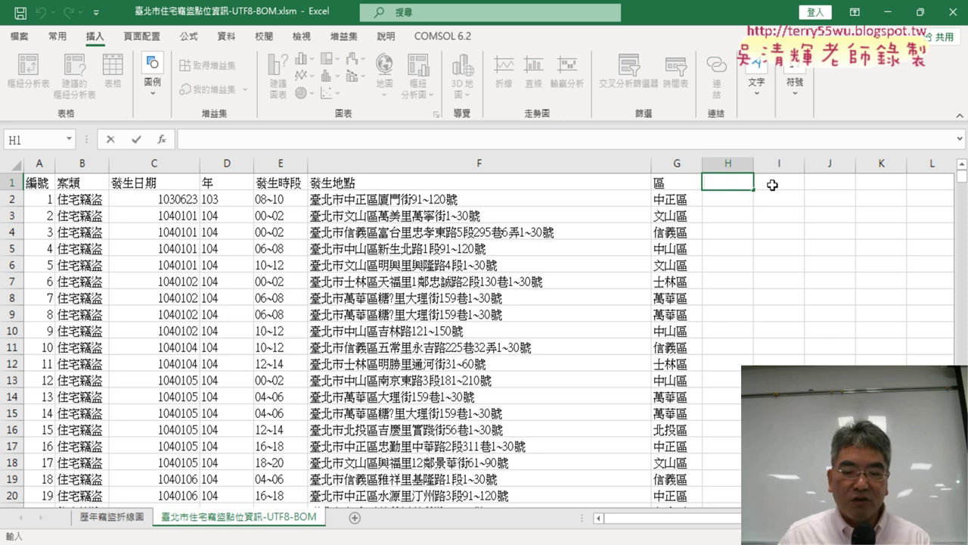
pyautogui.write('路')
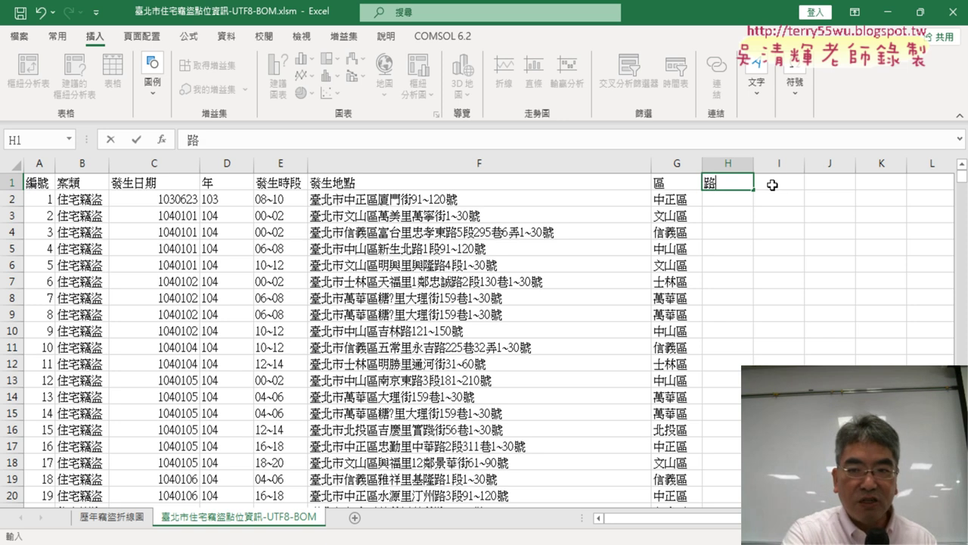
pyautogui.write('ㄐㄧㄝ')
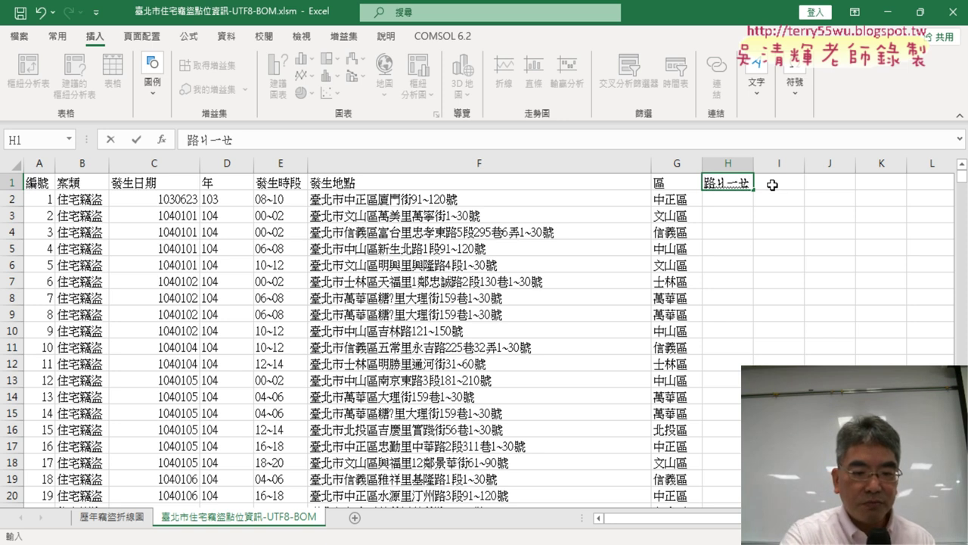
pyautogui.press('space')
# Step: Complete the H1 header as 路街道 by choosing 街道 from the candidates, then reopen the first address
pyautogui.write('ㄉㄠˋ')
pyautogui.press('Return')
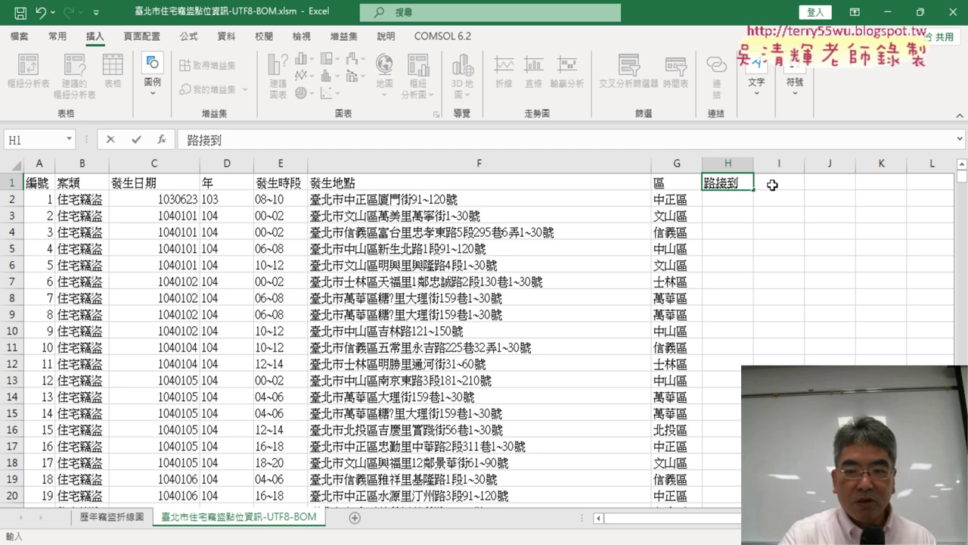
pyautogui.press('Down')
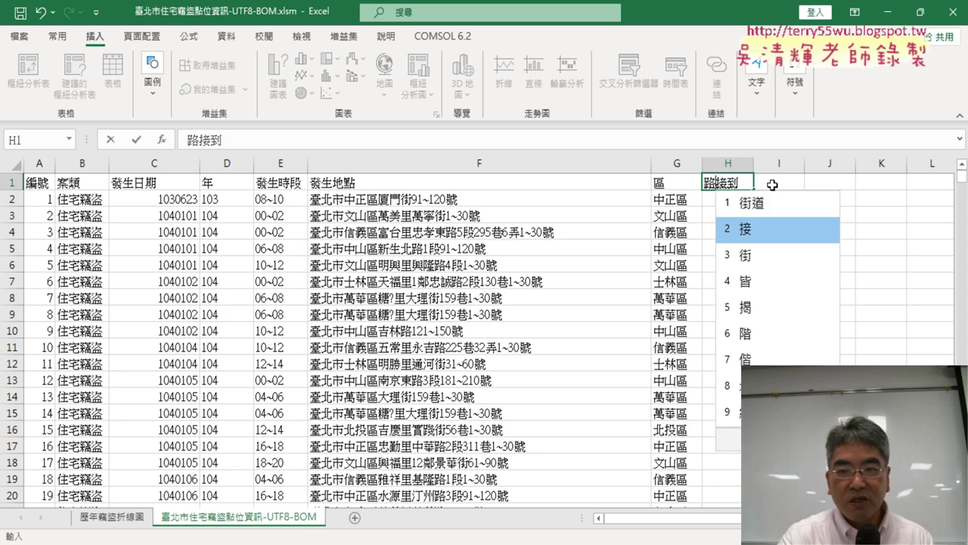
pyautogui.press('Up')
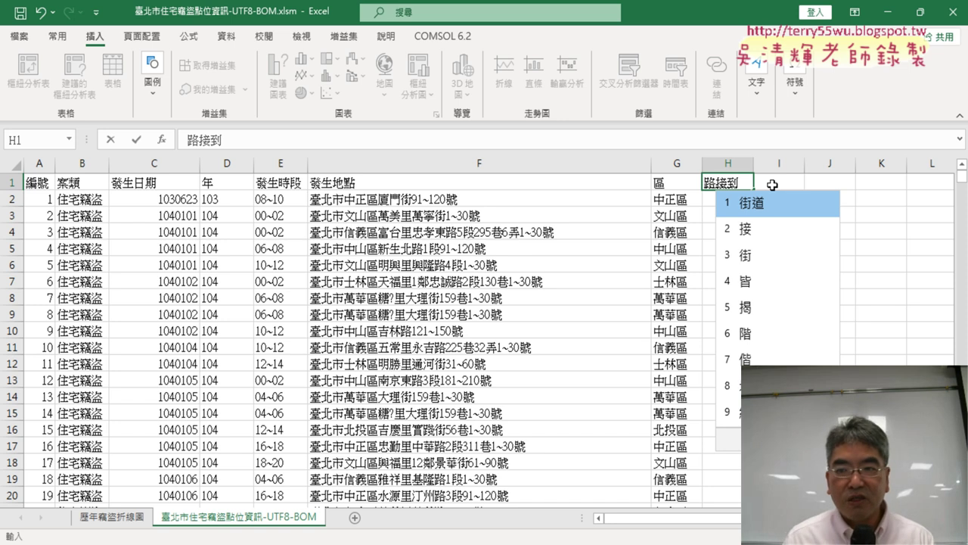
pyautogui.click(756, 203)
pyautogui.click(775, 201)
pyautogui.press('Left')
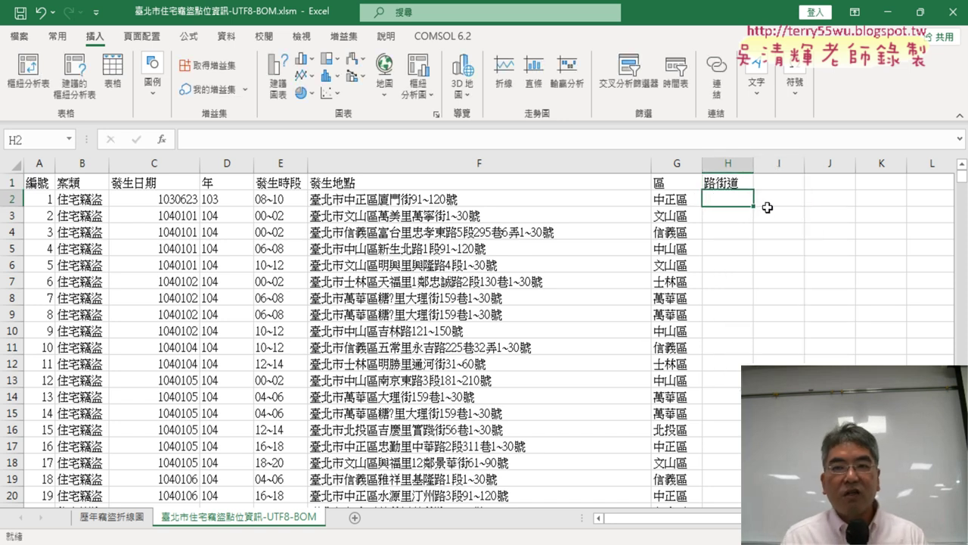
pyautogui.doubleClick(394, 203)
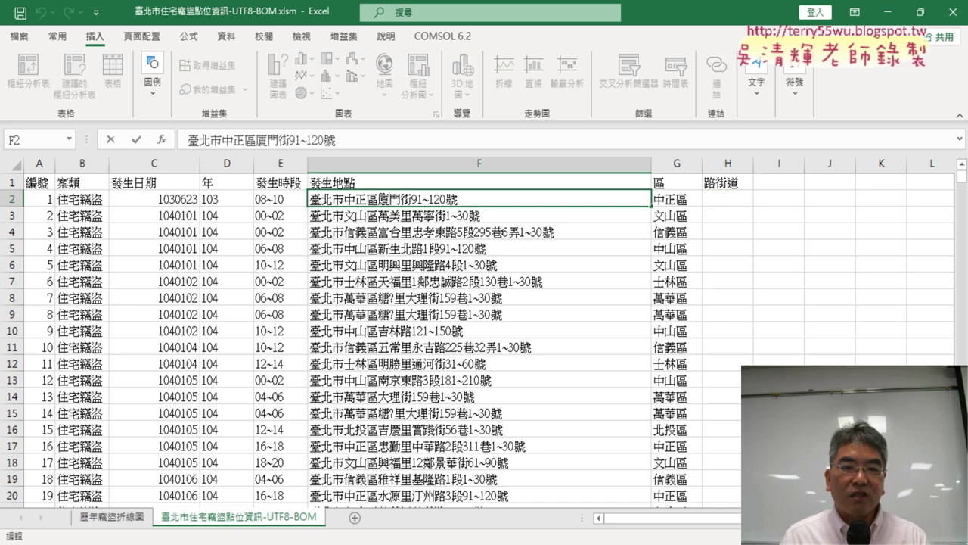
pyautogui.moveTo(378, 200); pyautogui.dragTo(413, 199)
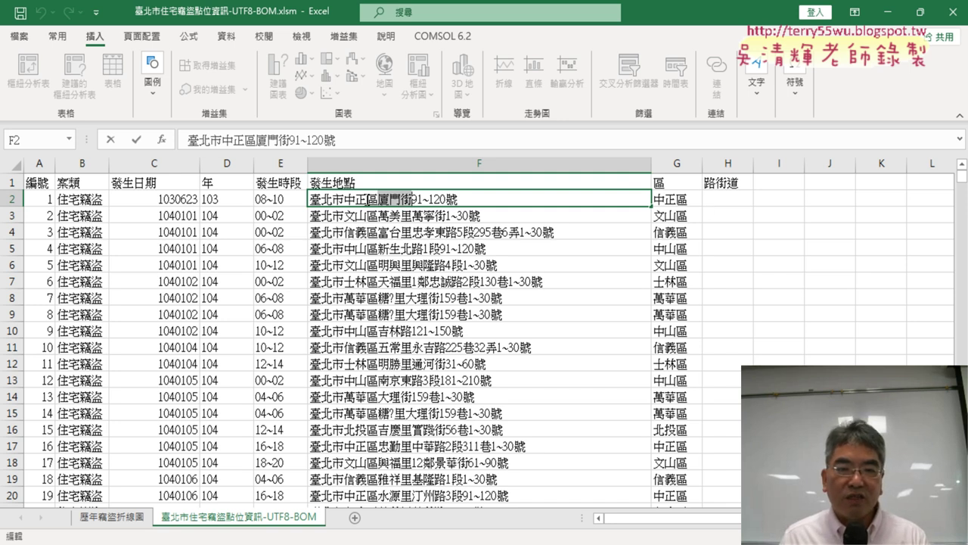
pyautogui.click(376, 199)
pyautogui.doubleClick(405, 215)
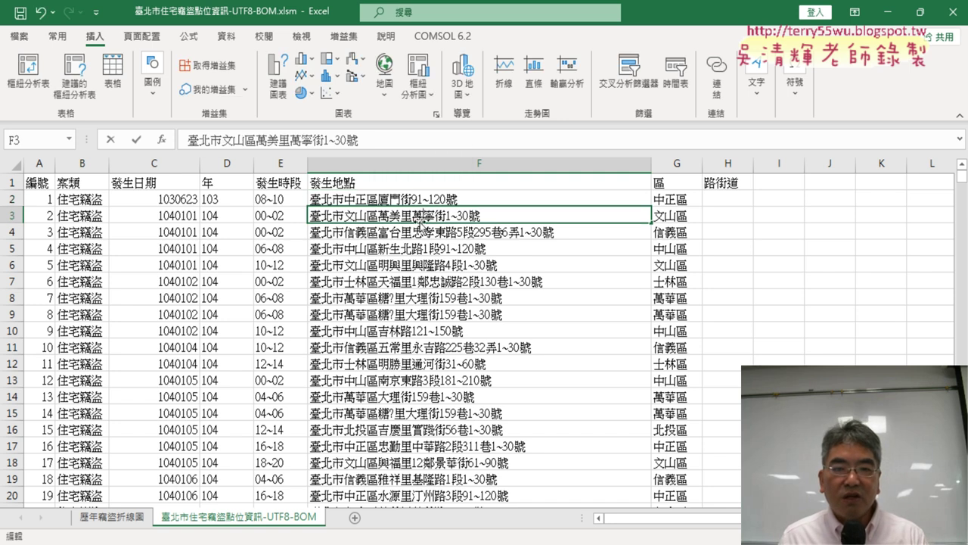
pyautogui.click(428, 281)
pyautogui.doubleClick(421, 281)
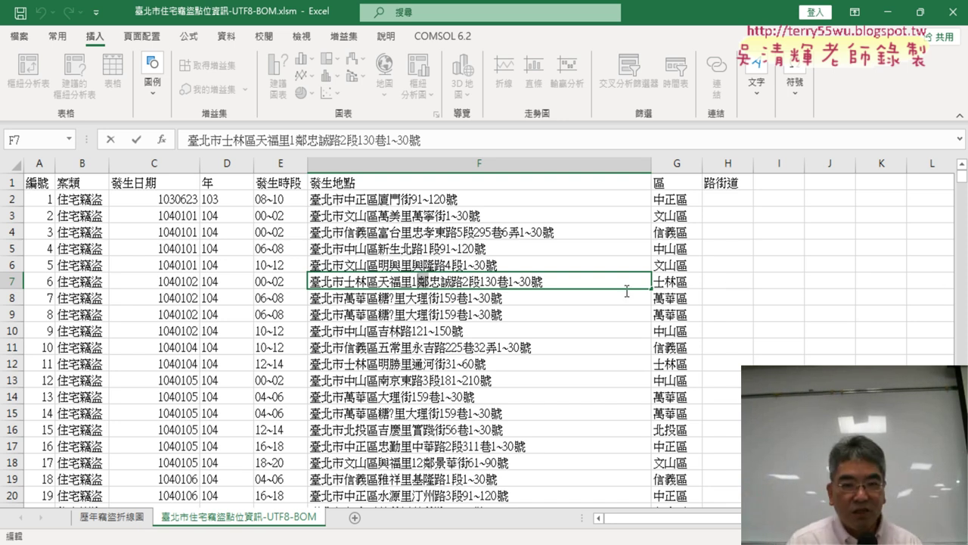
pyautogui.moveTo(428, 281); pyautogui.dragTo(465, 281)
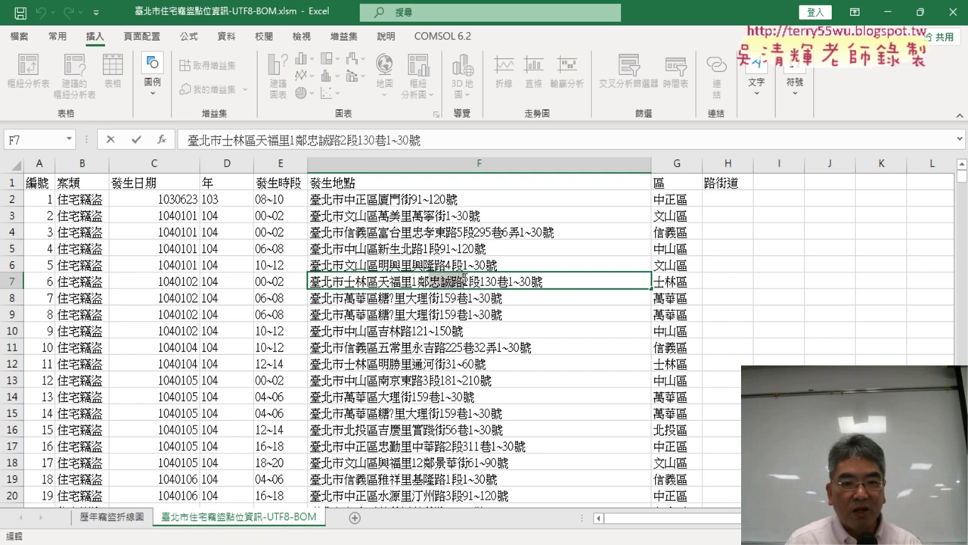
pyautogui.click(733, 283)
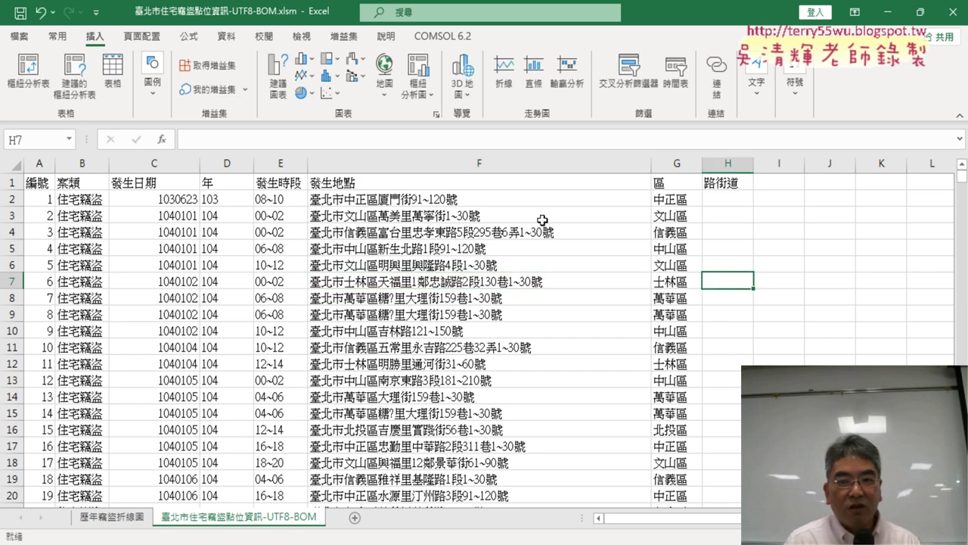
pyautogui.click(398, 201)
pyautogui.moveTo(379, 199); pyautogui.dragTo(413, 199)
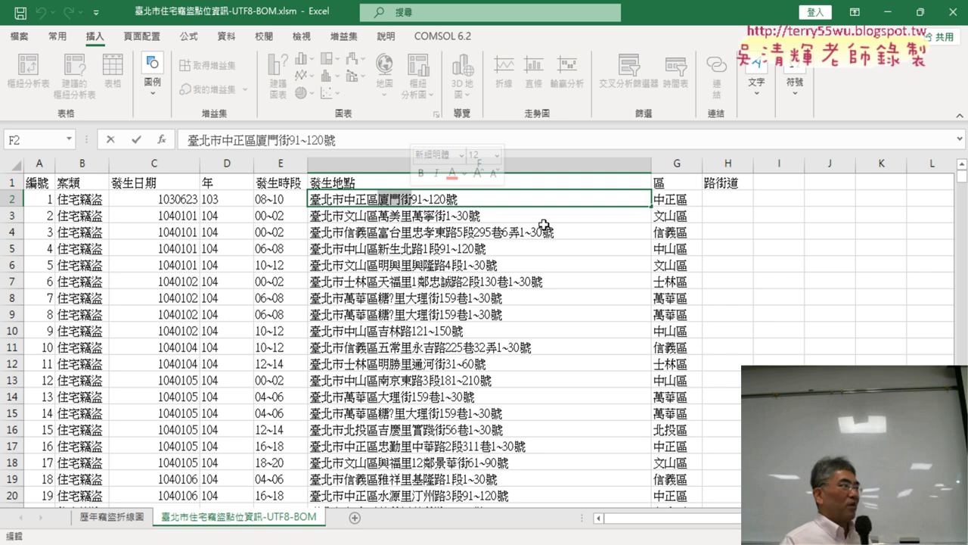
pyautogui.press('Left')
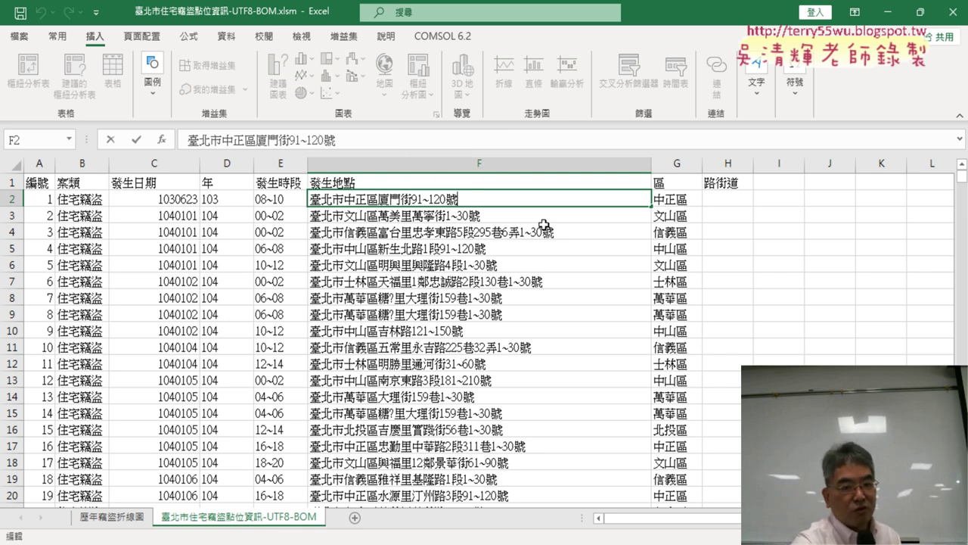
pyautogui.press('Escape')
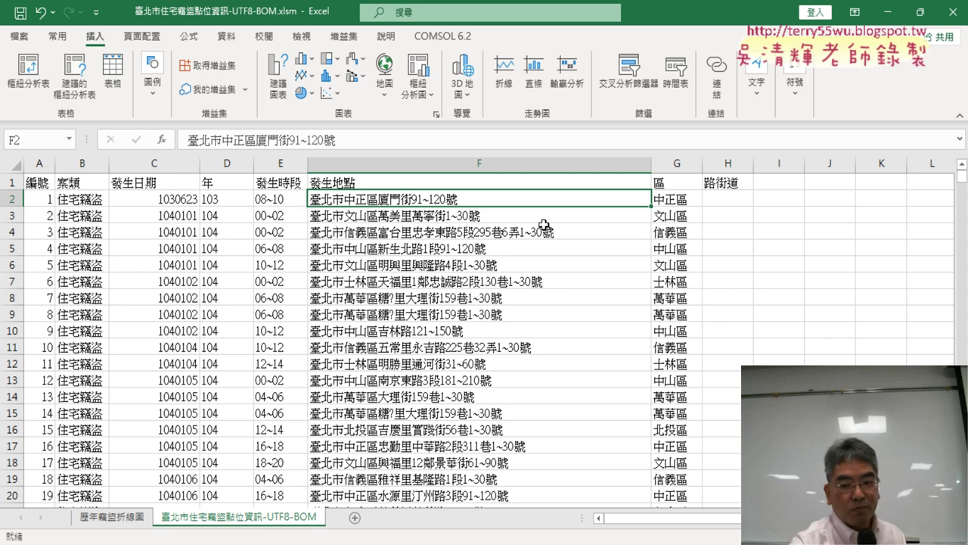
pyautogui.hotkey('ctrl', 'Down')
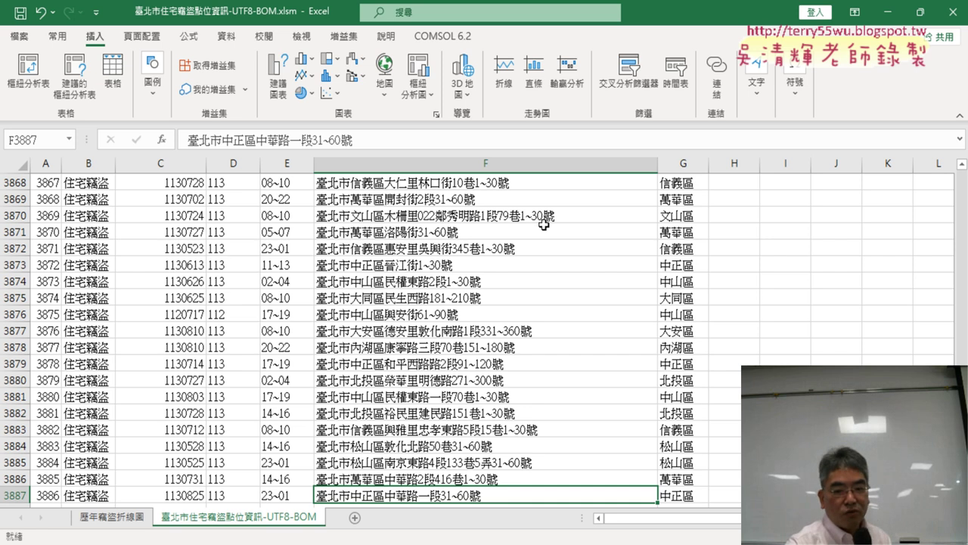
pyautogui.hotkey('ctrl', 'Up')
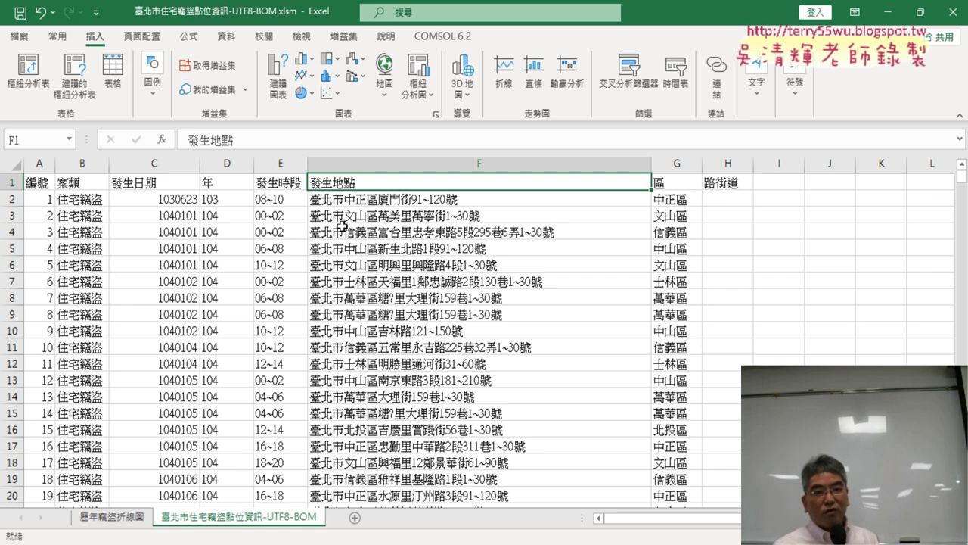
pyautogui.doubleClick(389, 199)
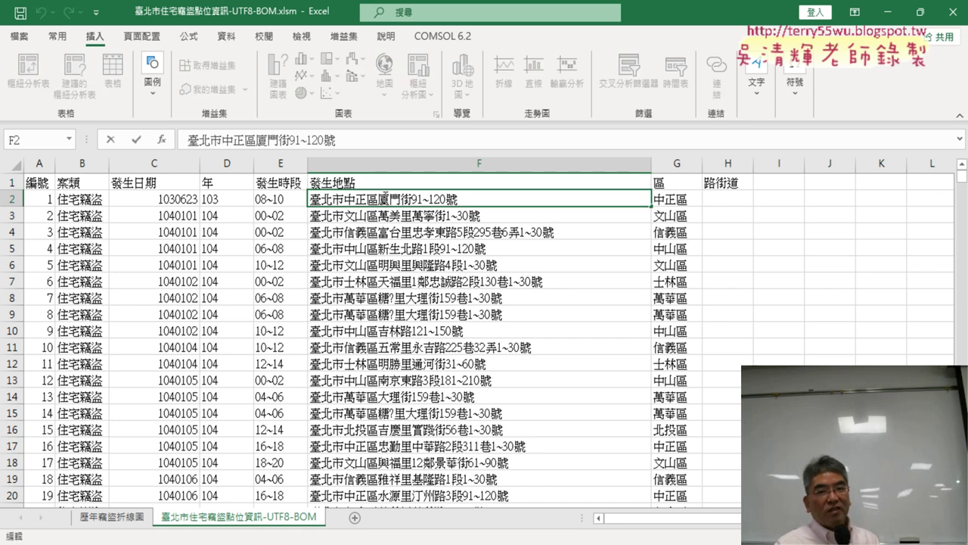
pyautogui.moveTo(378, 199); pyautogui.dragTo(411, 199)
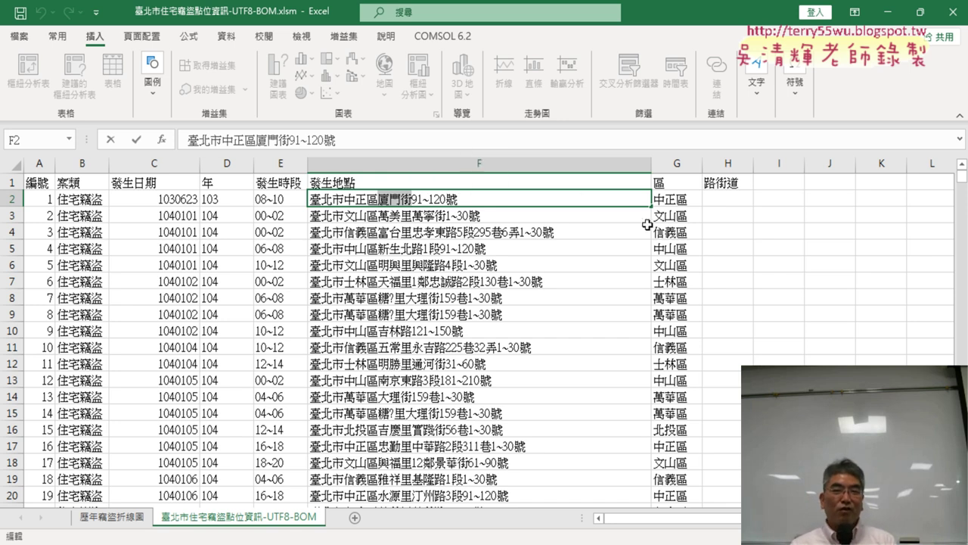
pyautogui.click(727, 198)
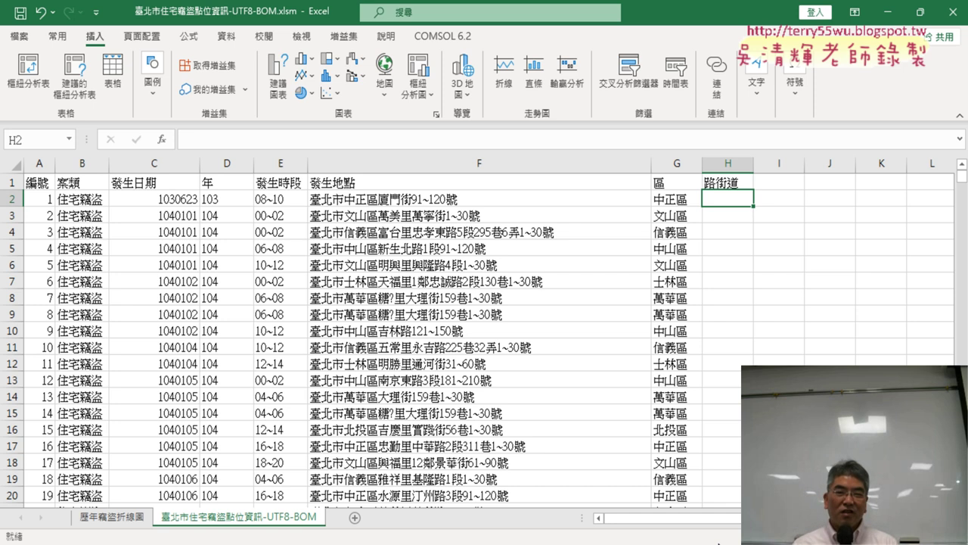
# Step: Select the 區 column G and the 路街道 header, then restore down the Excel window with Win+Down
pyautogui.click(669, 163)
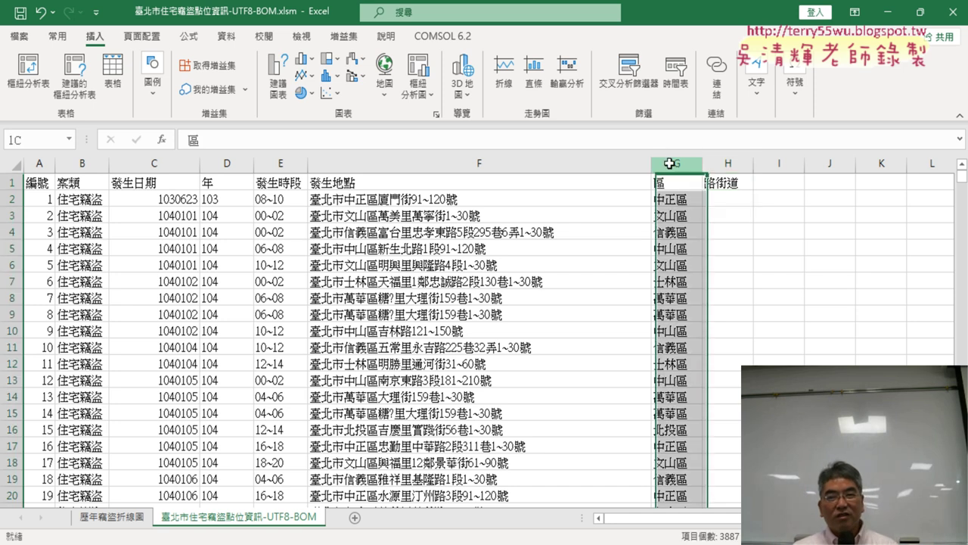
pyautogui.click(735, 164)
pyautogui.click(728, 182)
pyautogui.click(687, 184)
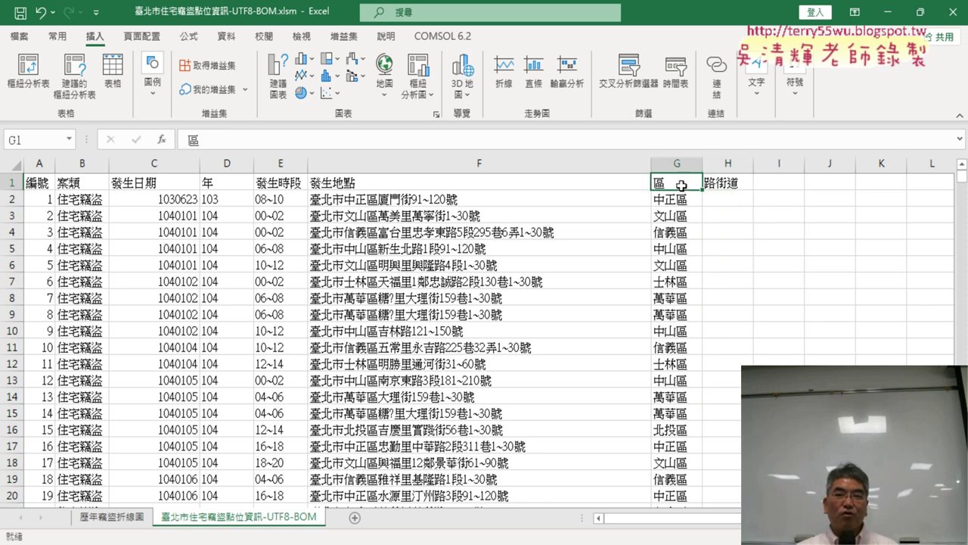
pyautogui.click(678, 161)
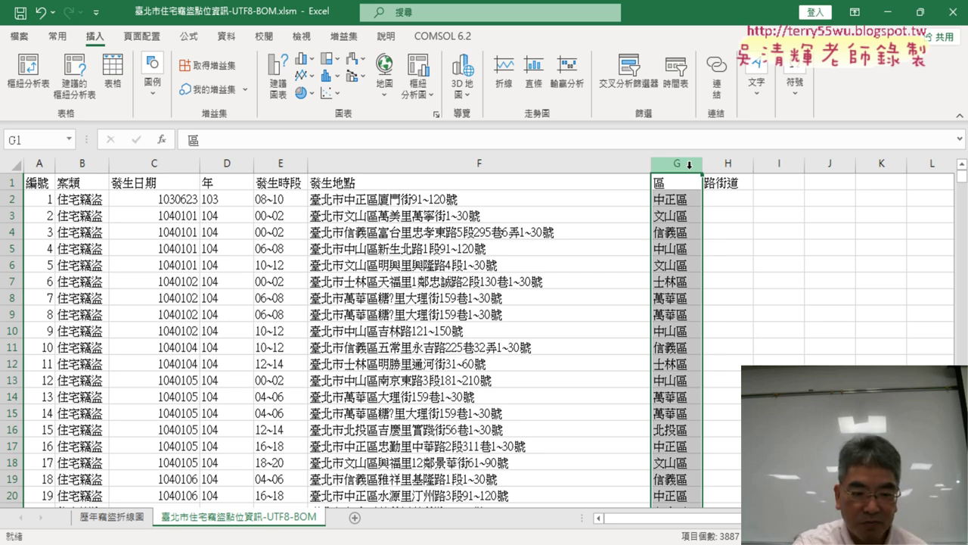
pyautogui.press('super+Down')
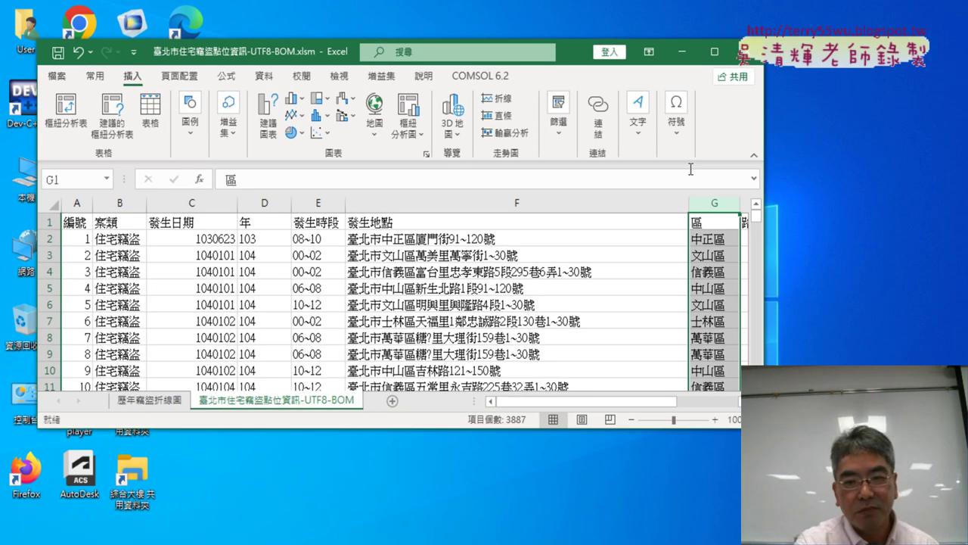